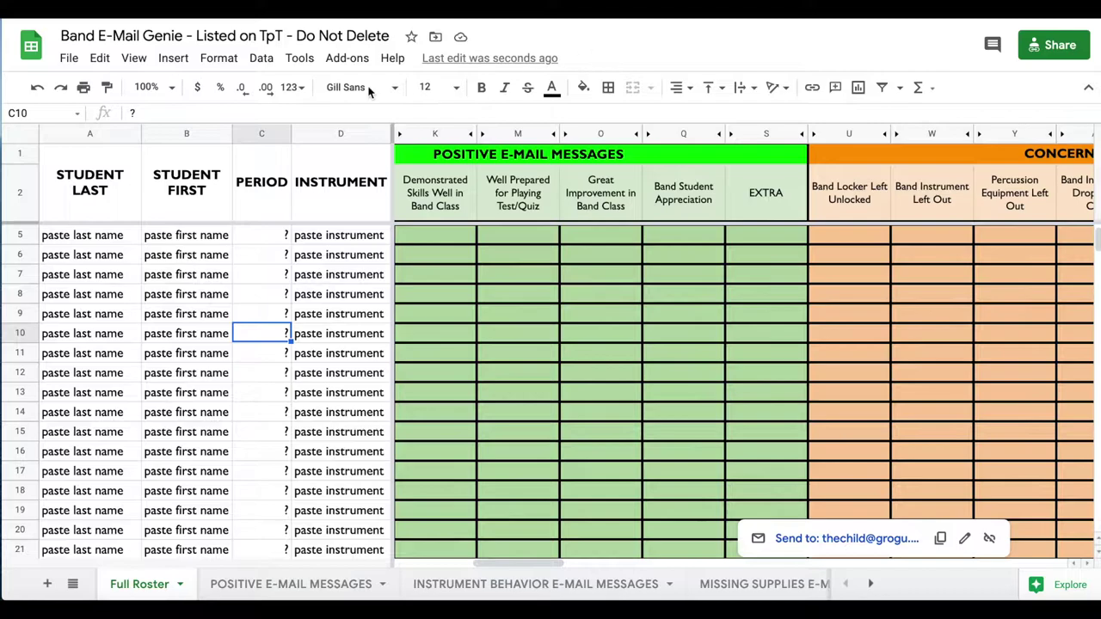
{"action": "left_click", "coordinate": [69, 61]}
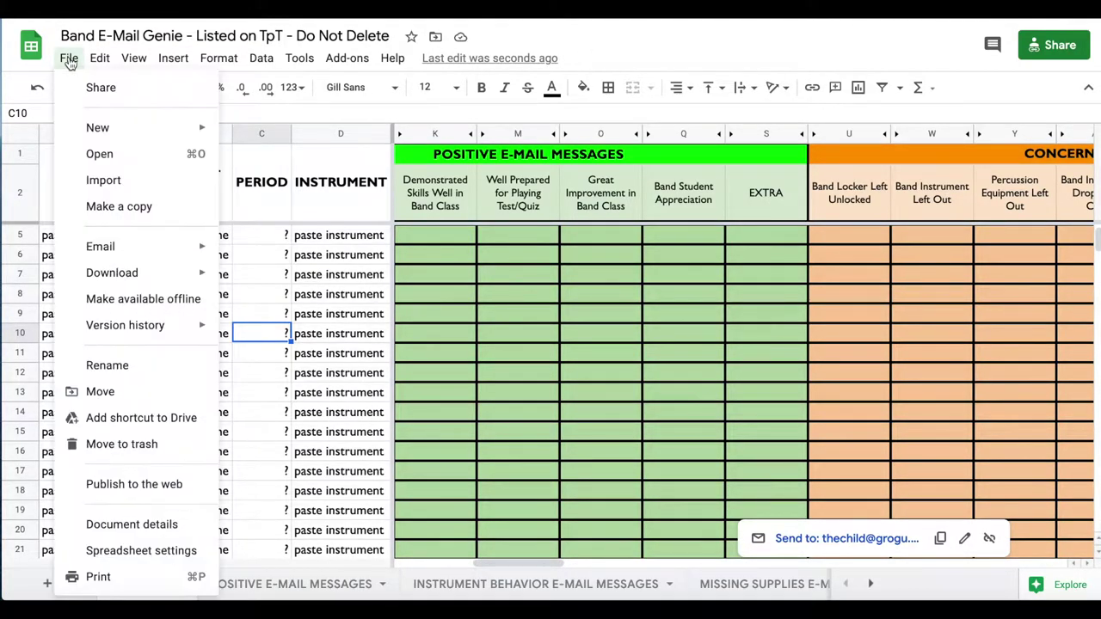
{"action": "left_click", "coordinate": [115, 207]}
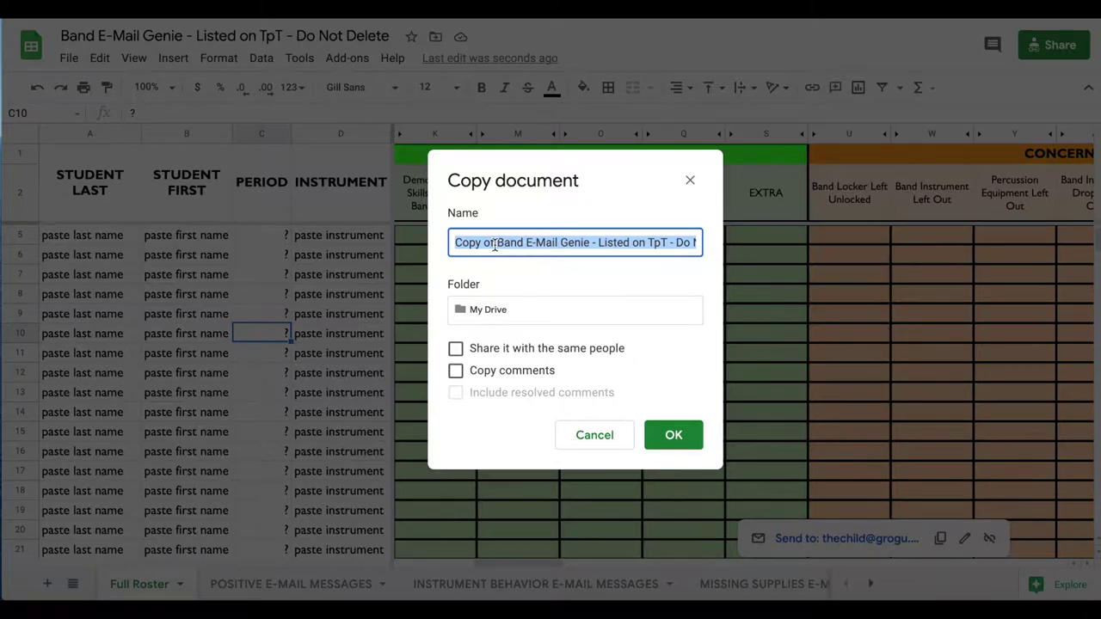
{"action": "left_click", "coordinate": [595, 436]}
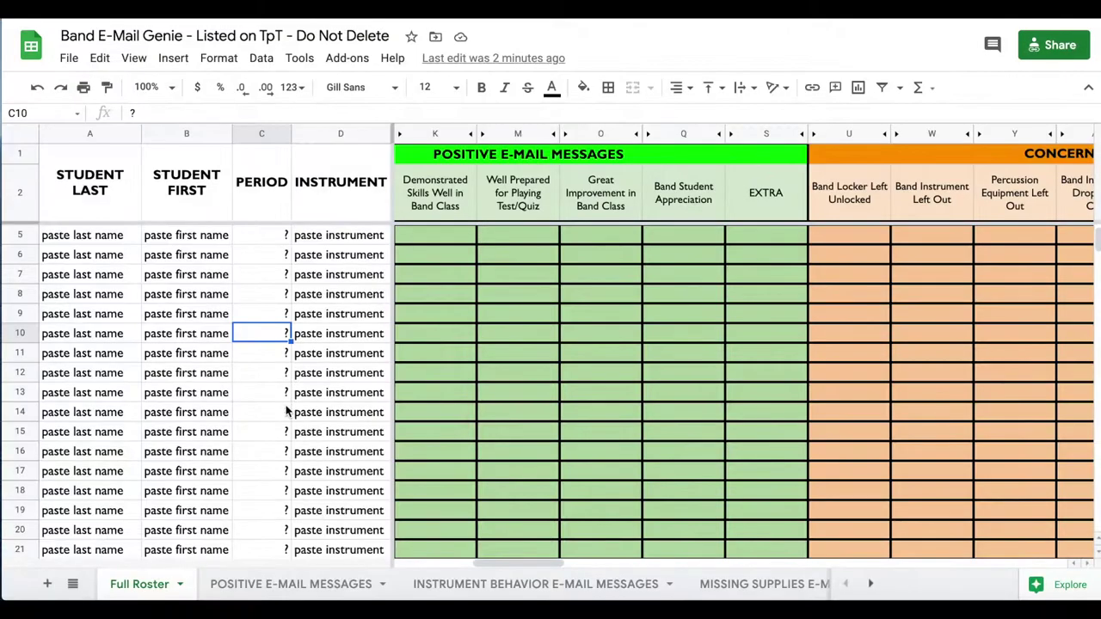
{"action": "left_click", "coordinate": [228, 377]}
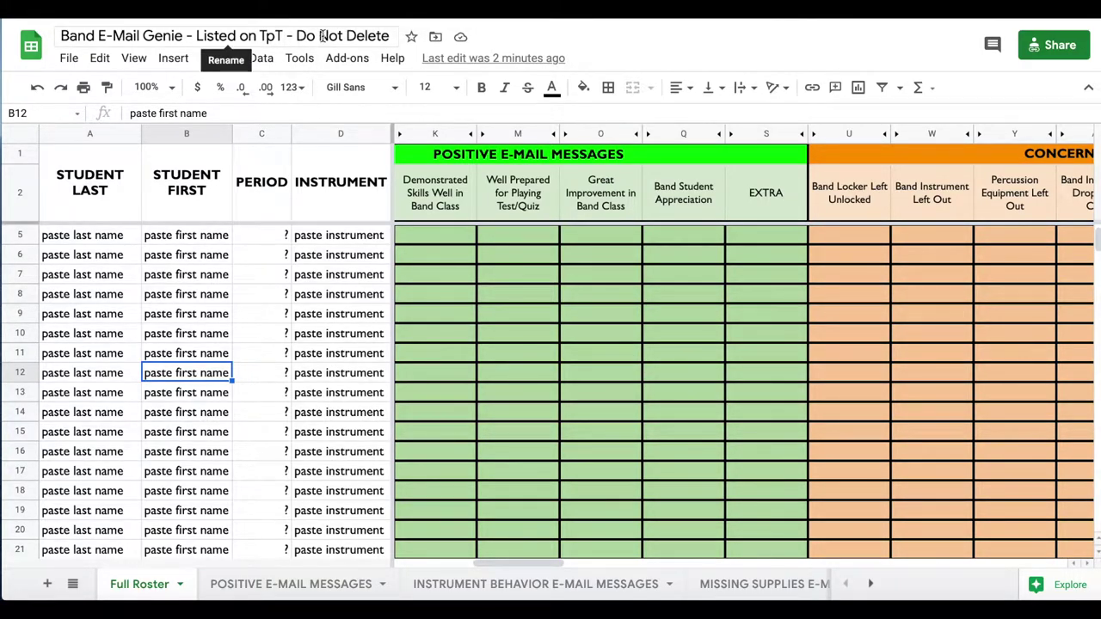
- Switch to the Pretend 1st Period Roster spreadsheet and copy the last and first names in C2:D19
{"action": "key", "text": "ctrl+Tab"}
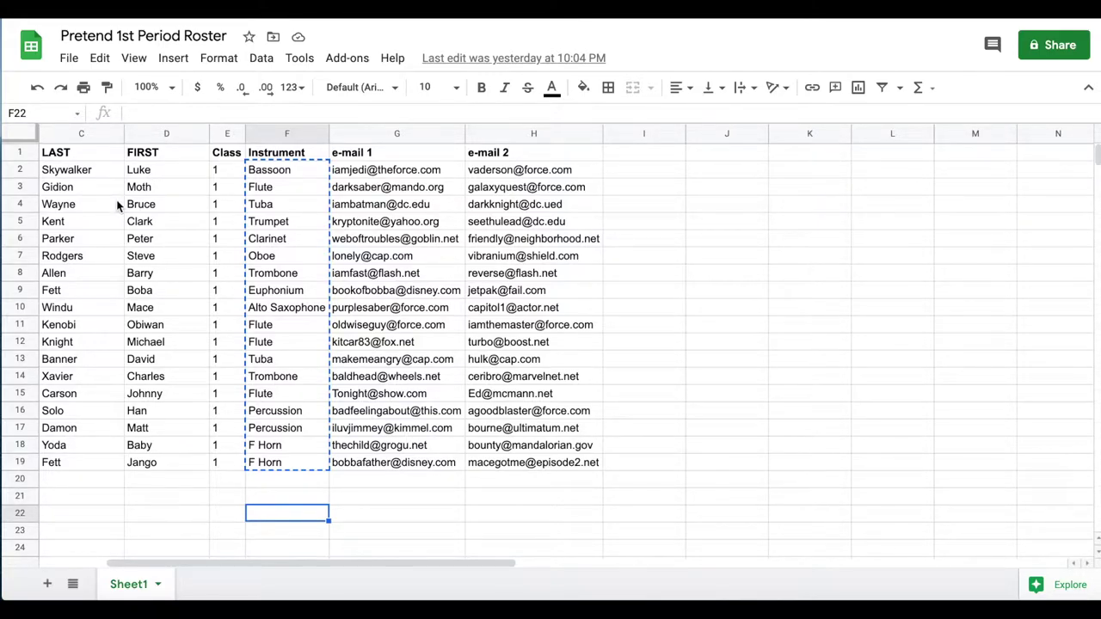
{"action": "scroll", "coordinate": [118, 203], "scroll_direction": "left", "scroll_amount": 4}
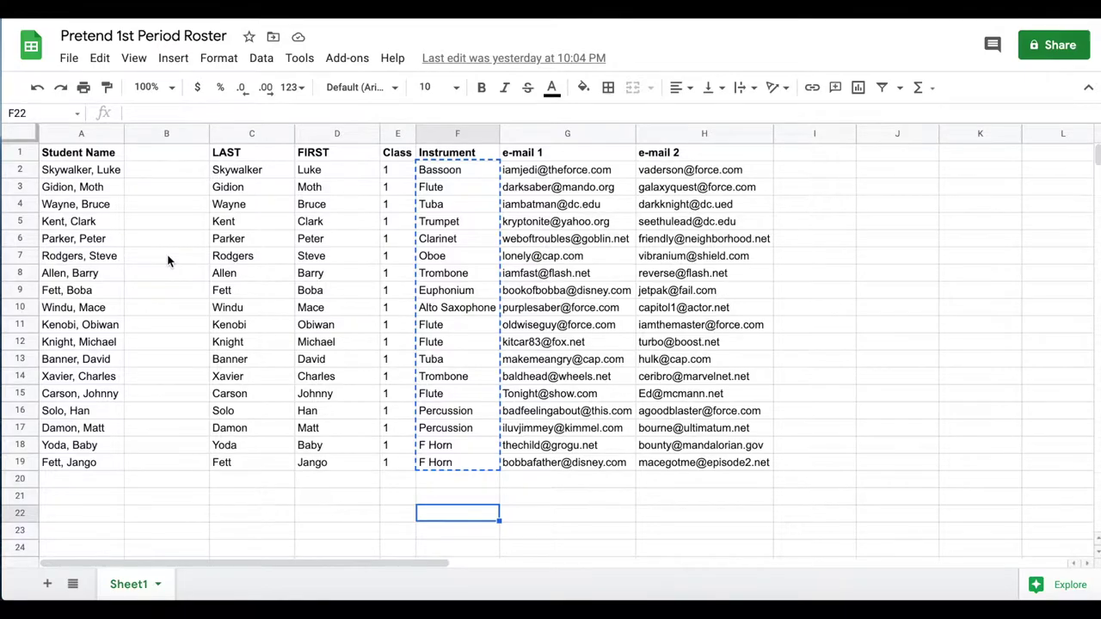
{"action": "scroll", "coordinate": [168, 261], "scroll_direction": "right", "scroll_amount": 2}
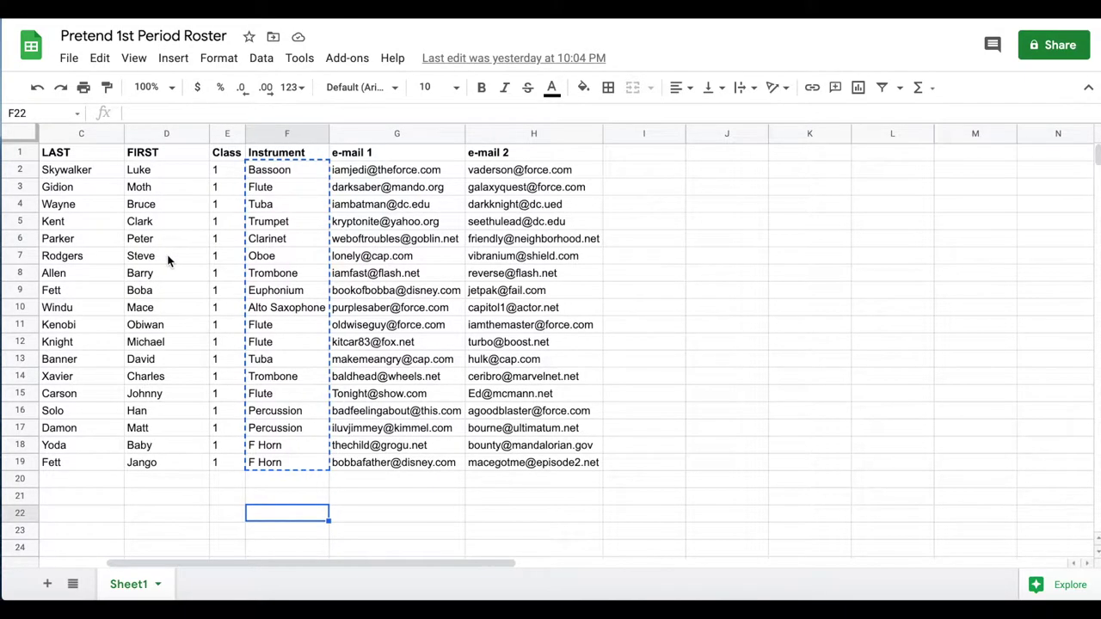
{"action": "left_click", "coordinate": [93, 173]}
{"action": "left_click", "coordinate": [170, 172]}
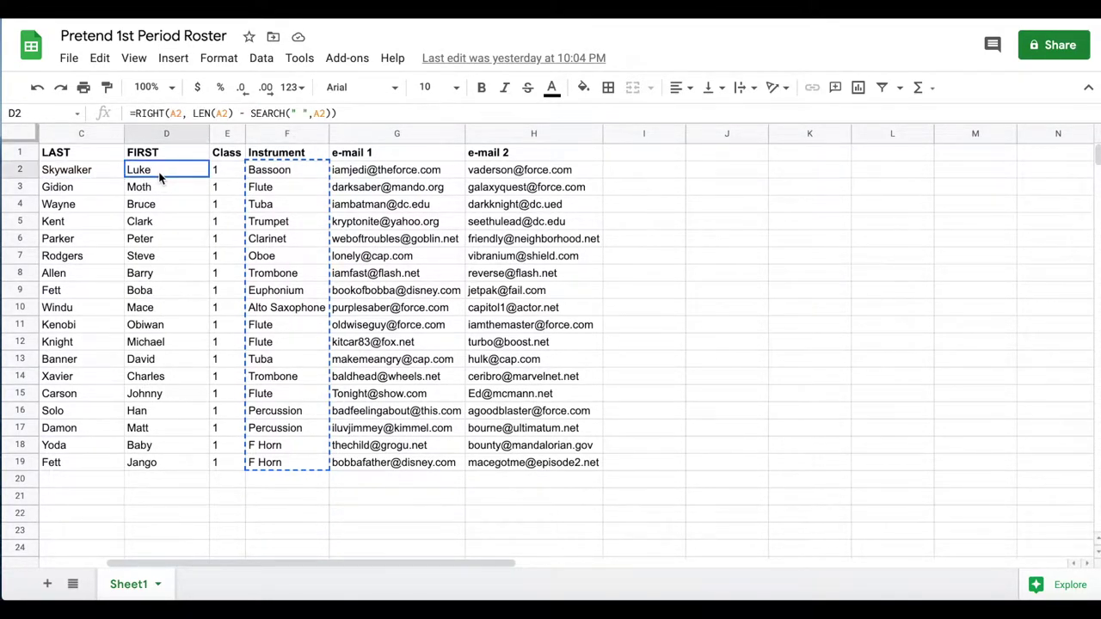
{"action": "left_click_drag", "start_coordinate": [90, 172], "coordinate": [167, 466]}
{"action": "key", "text": "ctrl+c"}
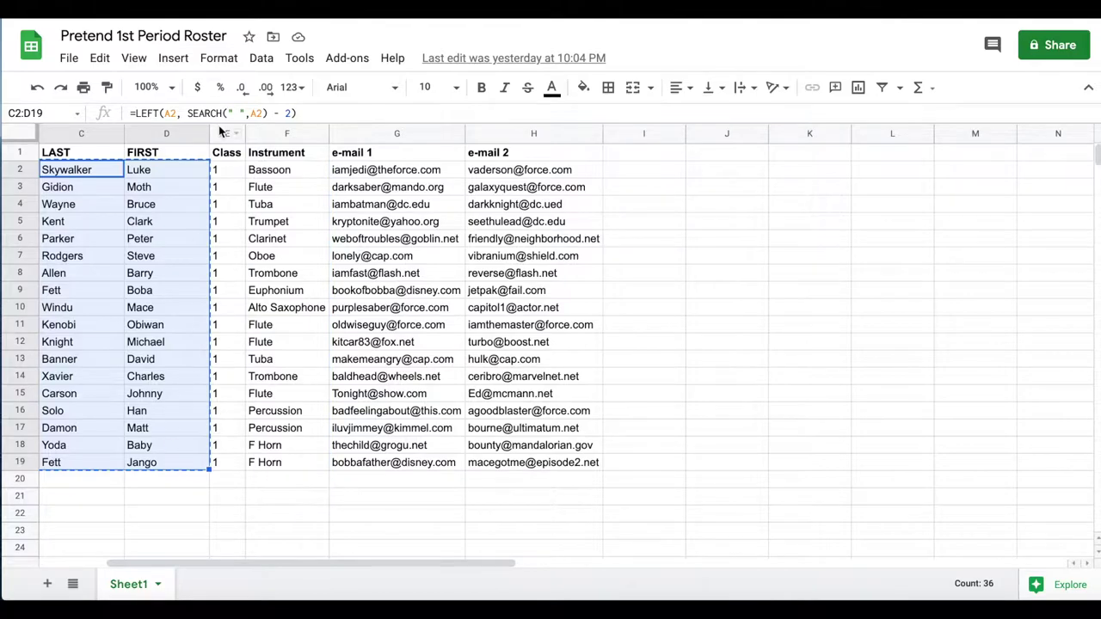
- Switch to the Band E-Mail Genie spreadsheet and paste the copied names as values only into the Full Roster sheet, starting at cell A3
{"action": "key", "text": "ctrl+Tab"}
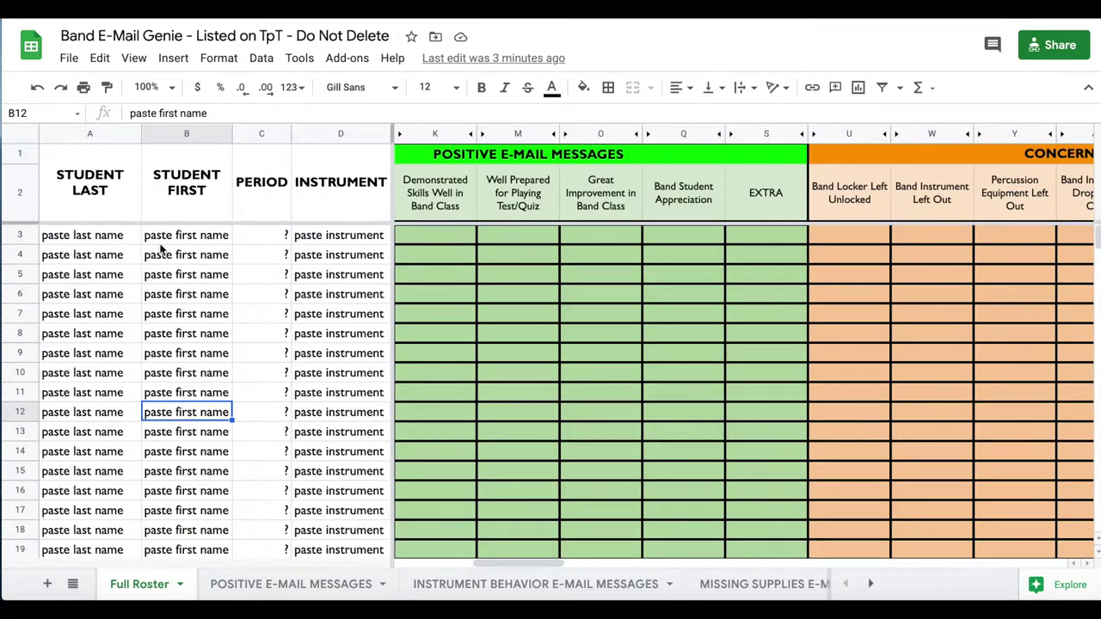
{"action": "left_click", "coordinate": [108, 239]}
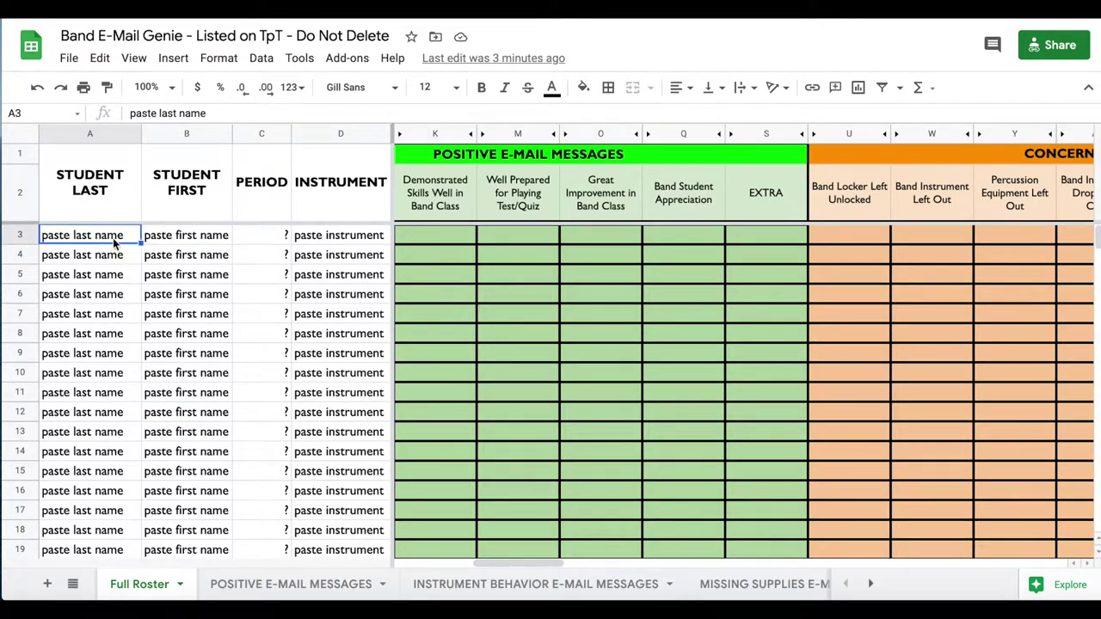
{"action": "right_click", "coordinate": [114, 244]}
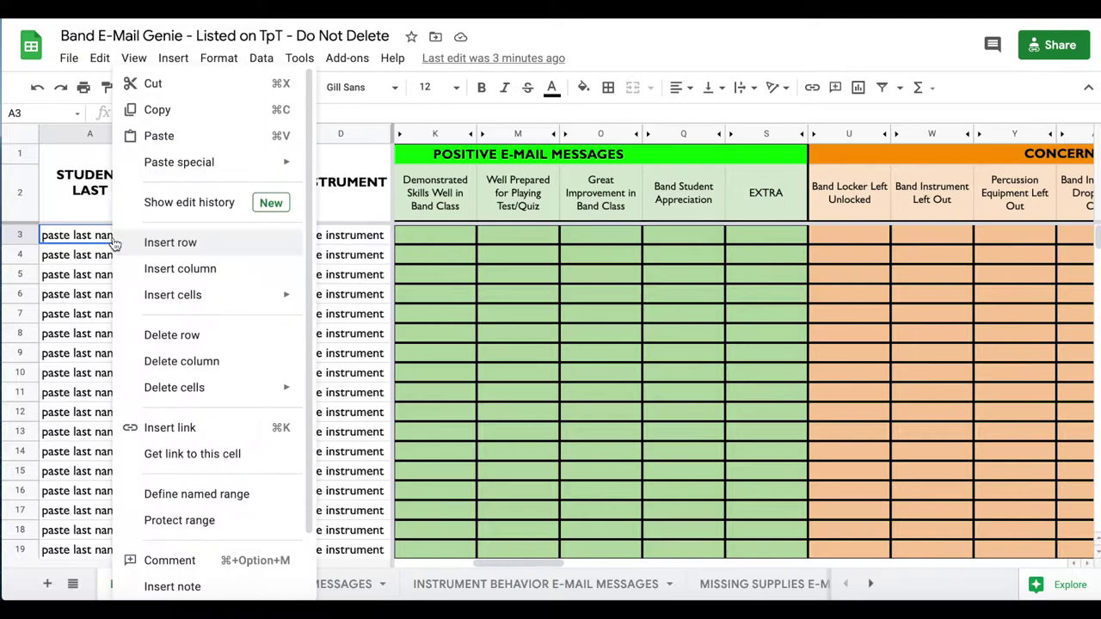
{"action": "mouse_move", "coordinate": [243, 165]}
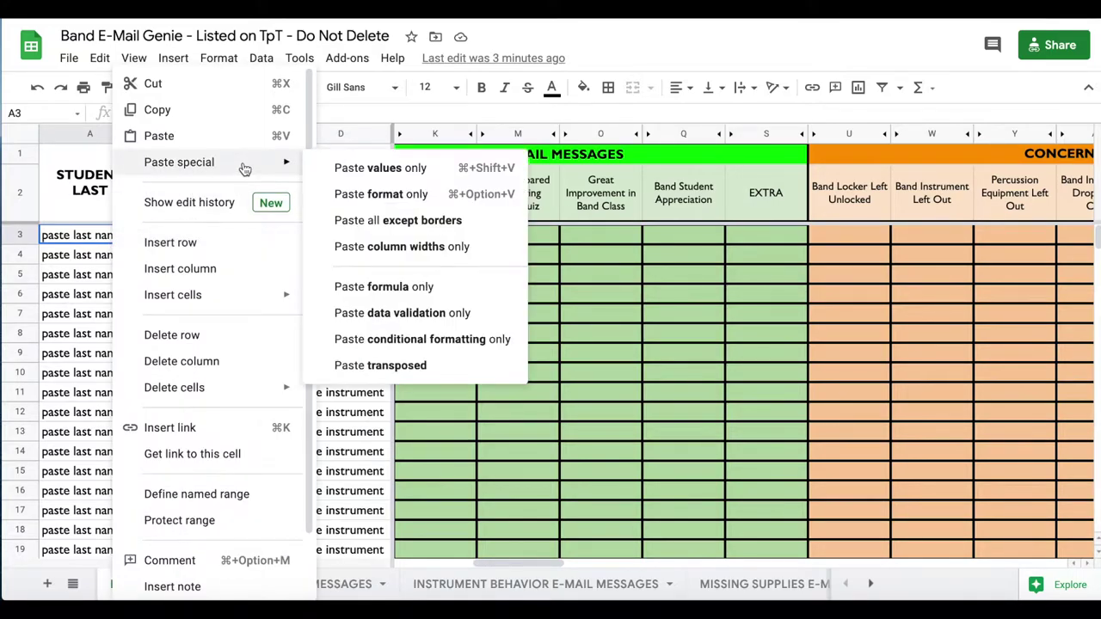
{"action": "left_click", "coordinate": [382, 168]}
{"action": "scroll", "coordinate": [213, 323], "scroll_direction": "down", "scroll_amount": 2}
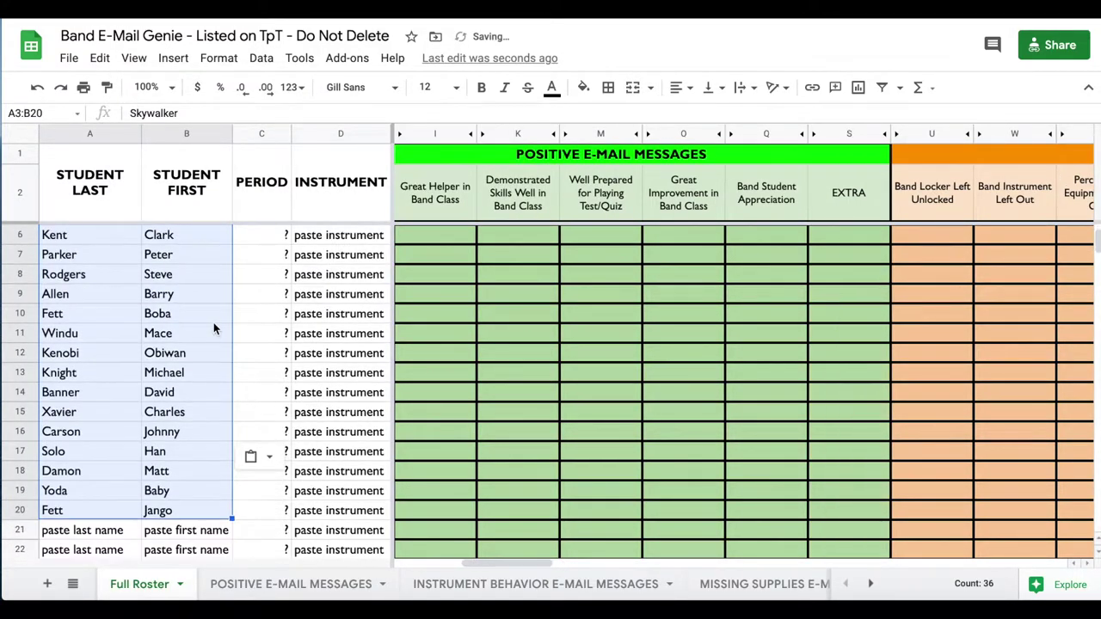
{"action": "scroll", "coordinate": [213, 322], "scroll_direction": "up", "scroll_amount": 2}
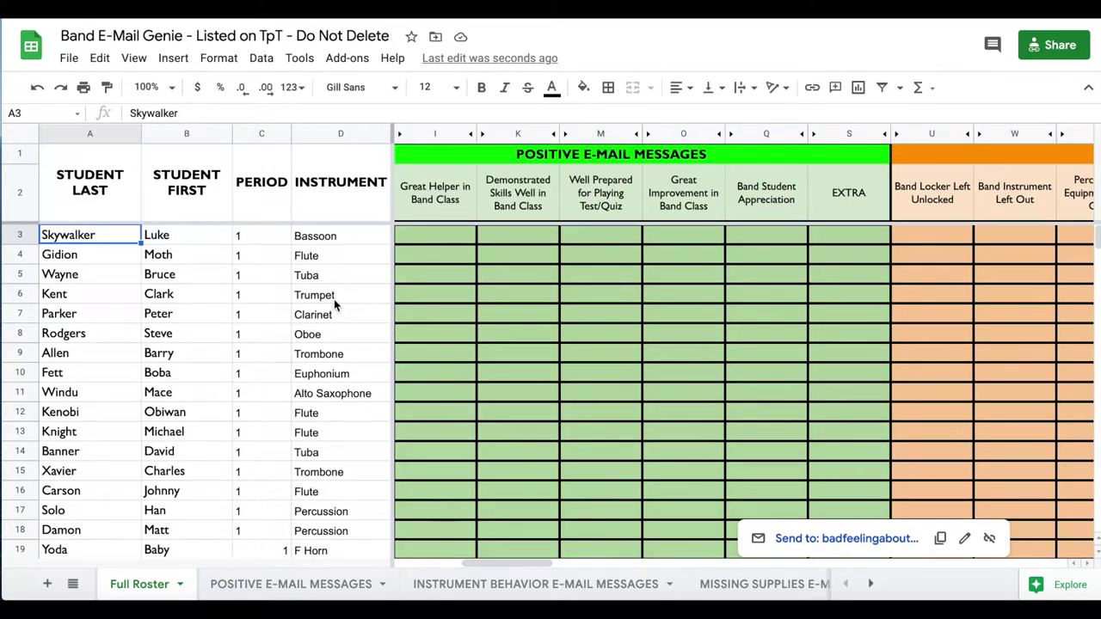
- Review the E-MAIL 1 and E-MAIL 2 columns of the Full Roster and check the column options available for both
{"action": "scroll", "coordinate": [336, 303], "scroll_direction": "right", "scroll_amount": 2}
{"action": "scroll", "coordinate": [336, 303], "scroll_direction": "left", "scroll_amount": 2}
{"action": "scroll", "coordinate": [336, 303], "scroll_direction": "left", "scroll_amount": 3}
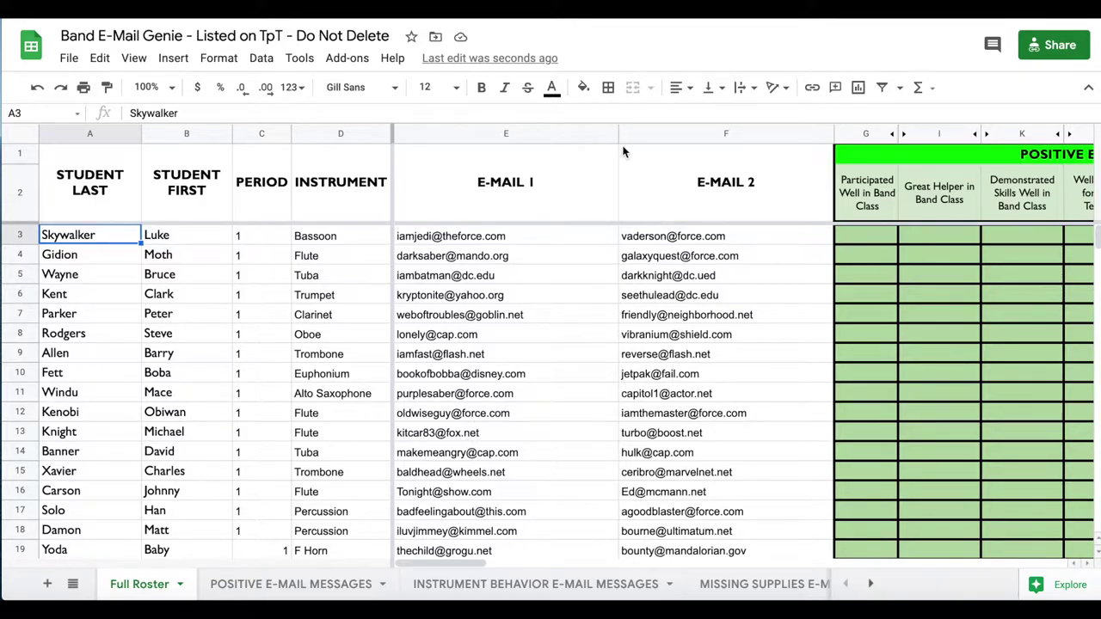
{"action": "left_click", "coordinate": [700, 136]}
{"action": "left_click_drag", "start_coordinate": [578, 137], "coordinate": [646, 138]}
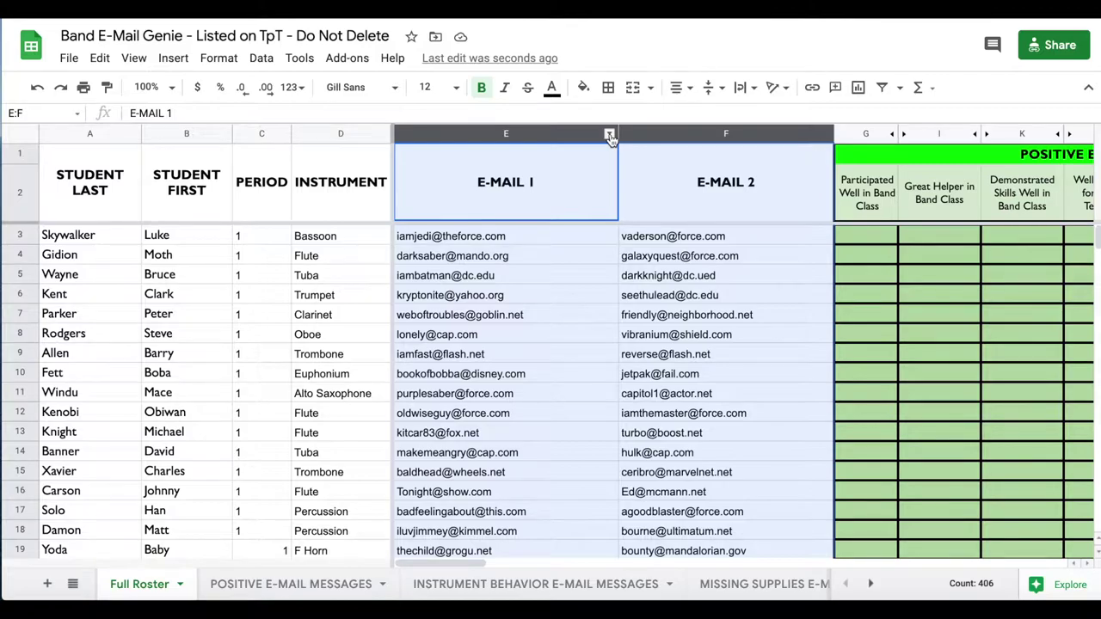
{"action": "left_click", "coordinate": [608, 136]}
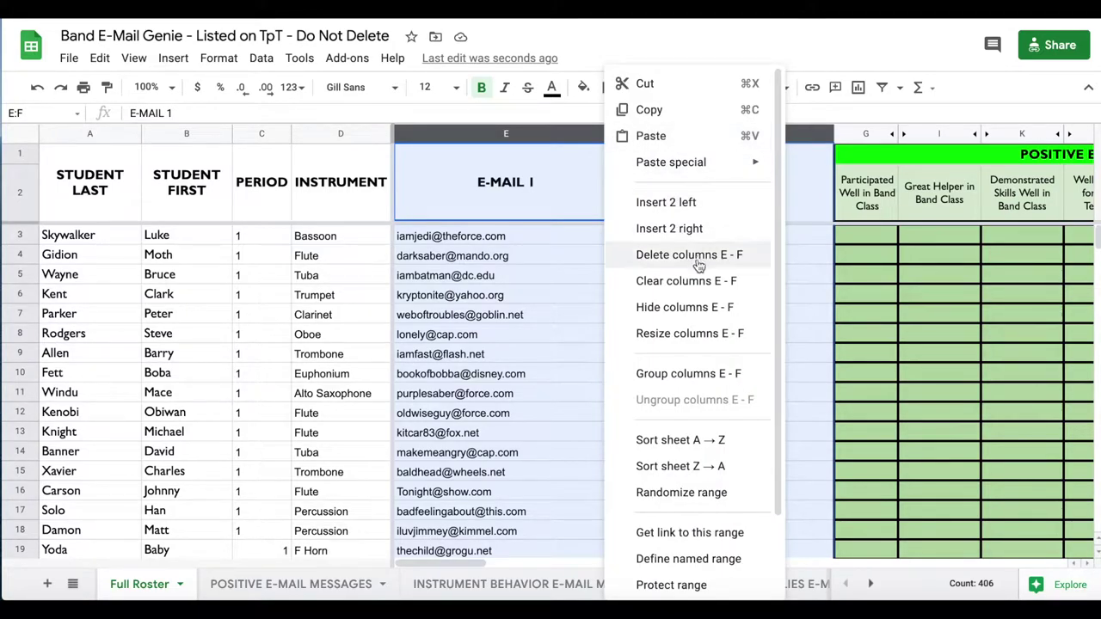
{"action": "left_click", "coordinate": [556, 171]}
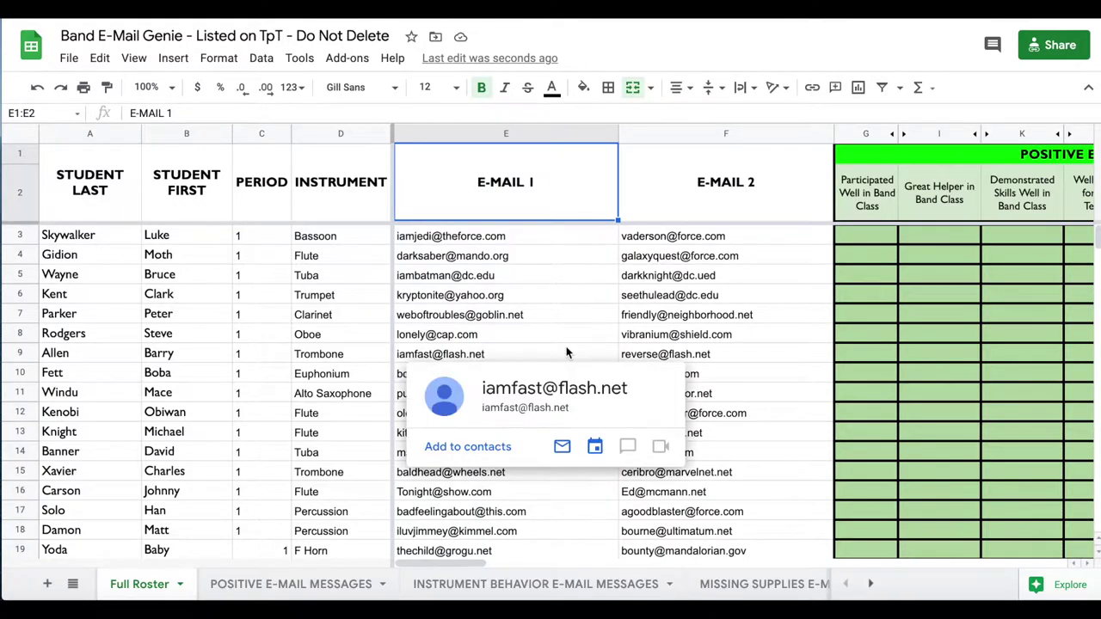
{"action": "key", "text": "ctrl+alt+0"}
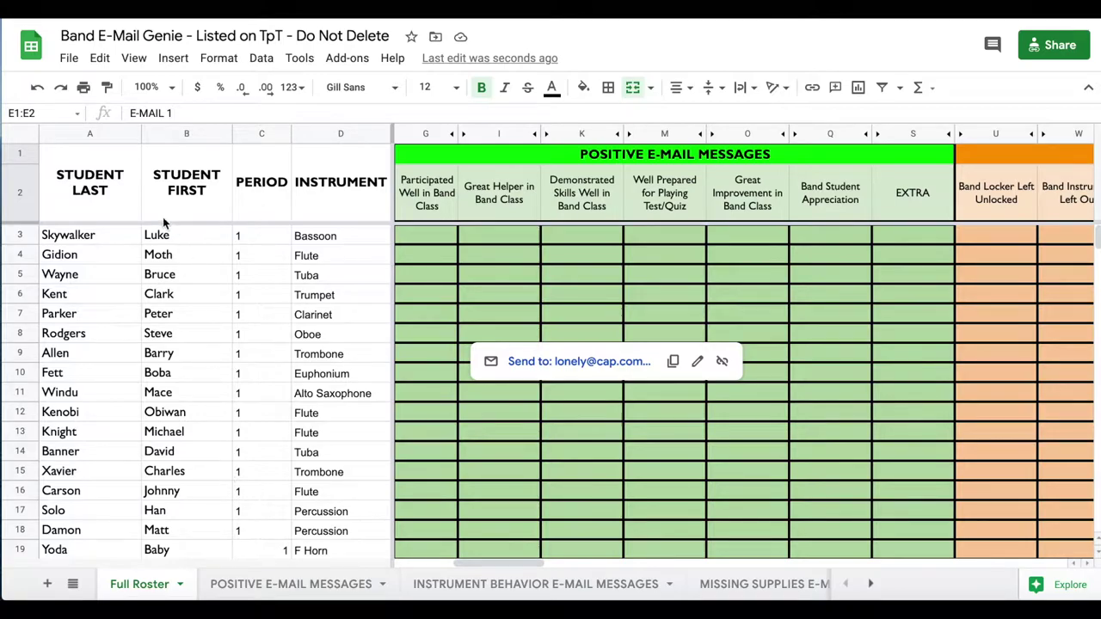
{"action": "mouse_move", "coordinate": [485, 297]}
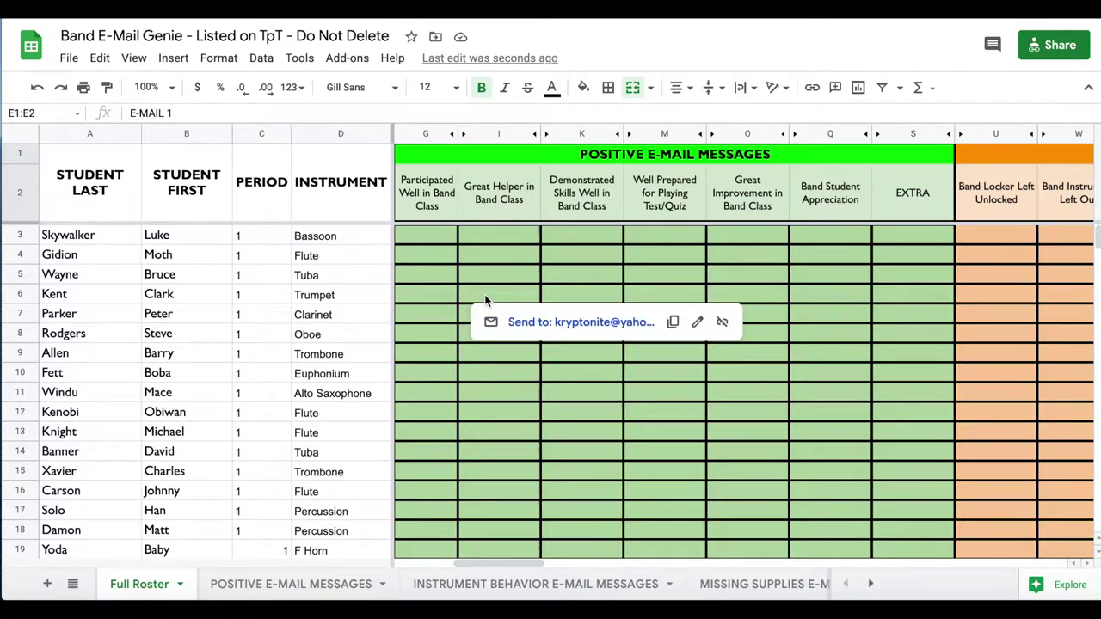
{"action": "mouse_move", "coordinate": [474, 236]}
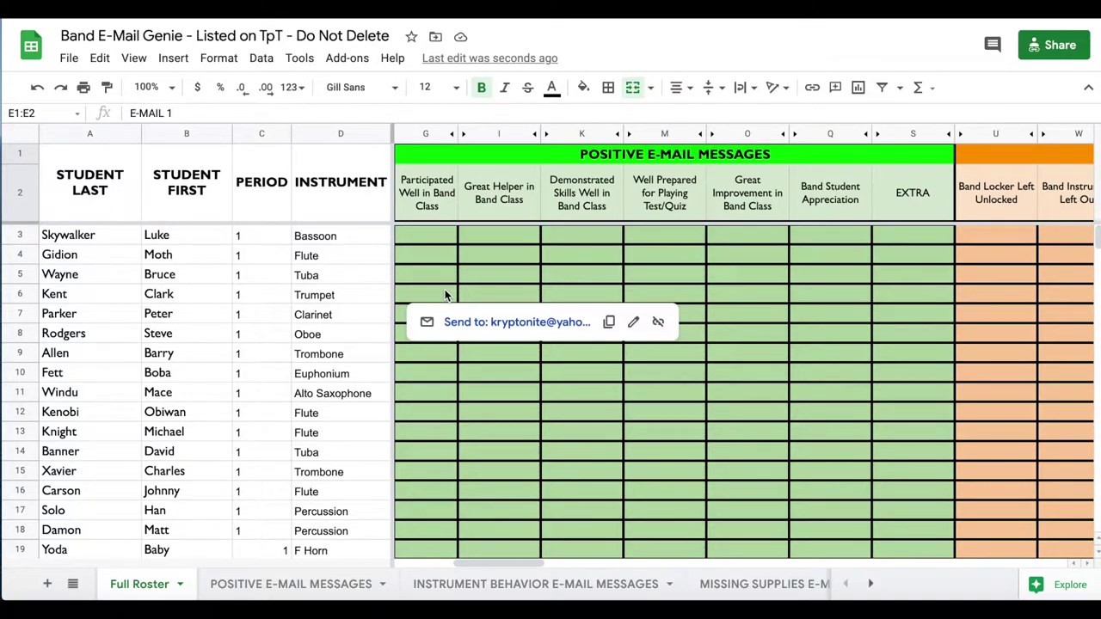
- Examine the remaining placeholder rows of the Full Roster down to its last row and return to the first students
{"action": "scroll", "coordinate": [167, 294], "scroll_direction": "down", "scroll_amount": 12}
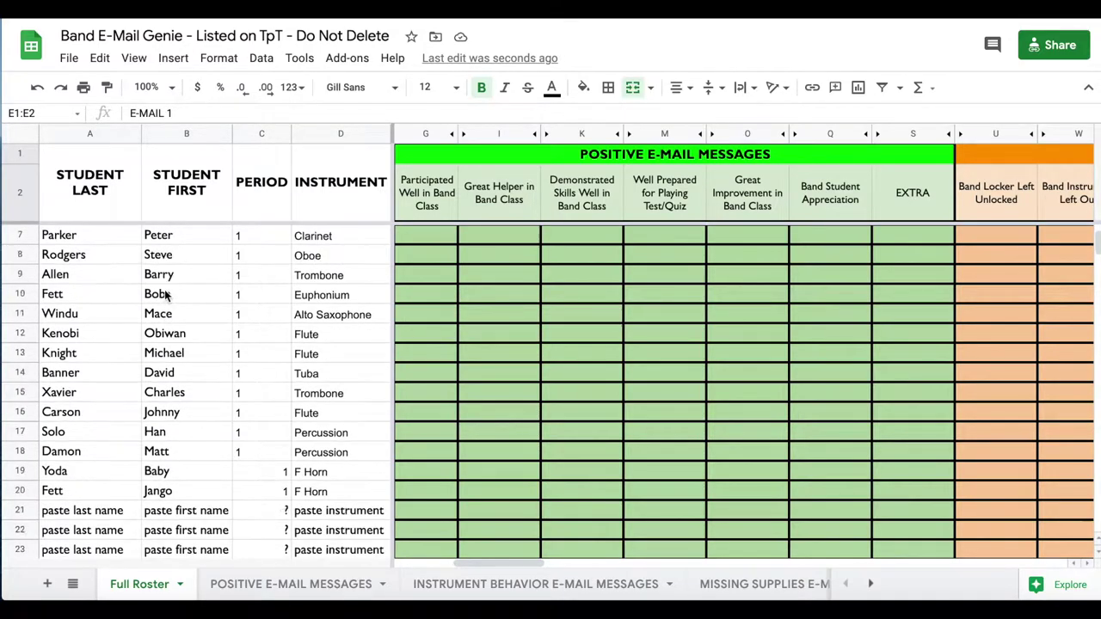
{"action": "scroll", "coordinate": [168, 295], "scroll_direction": "down", "scroll_amount": 20}
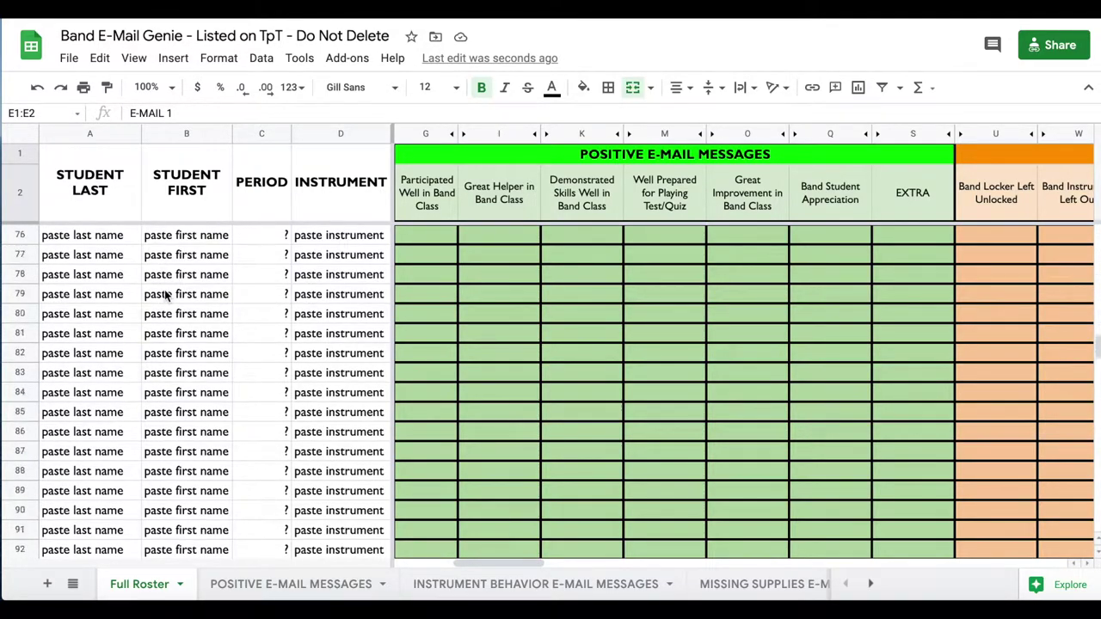
{"action": "scroll", "coordinate": [166, 294], "scroll_direction": "down", "scroll_amount": 2}
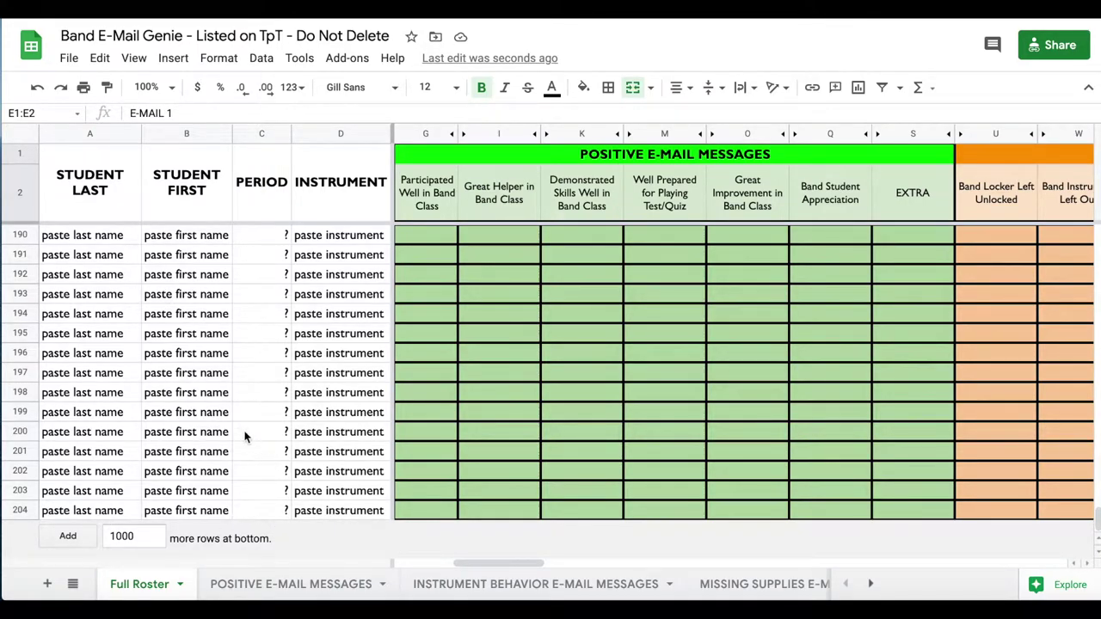
{"action": "scroll", "coordinate": [244, 436], "scroll_direction": "up", "scroll_amount": 17}
{"action": "scroll", "coordinate": [244, 437], "scroll_direction": "up", "scroll_amount": 20}
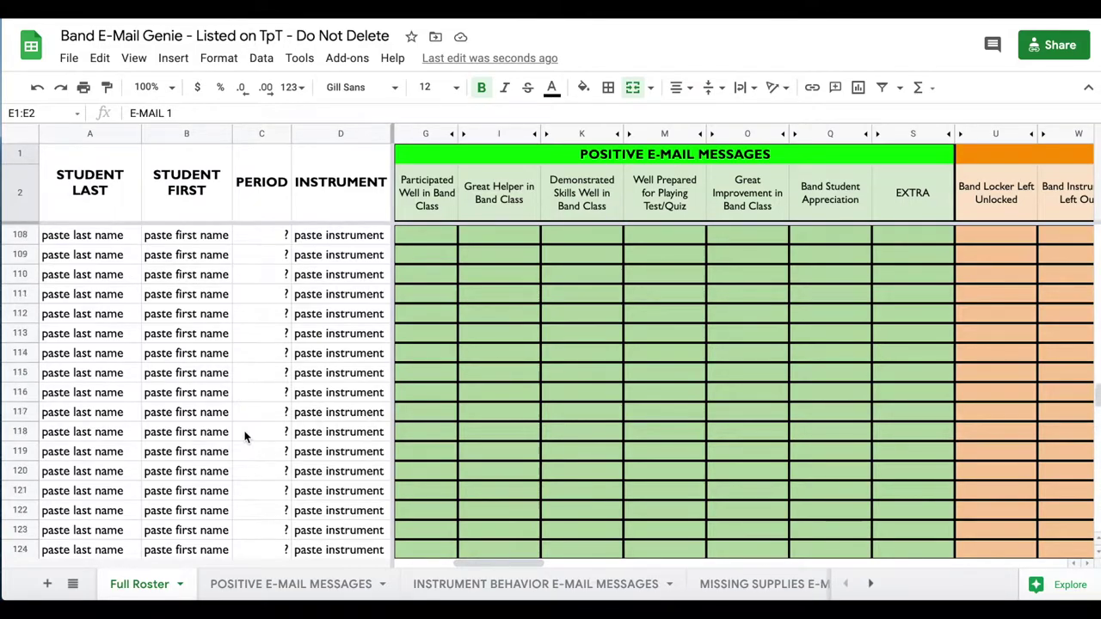
{"action": "scroll", "coordinate": [244, 436], "scroll_direction": "up", "scroll_amount": 3}
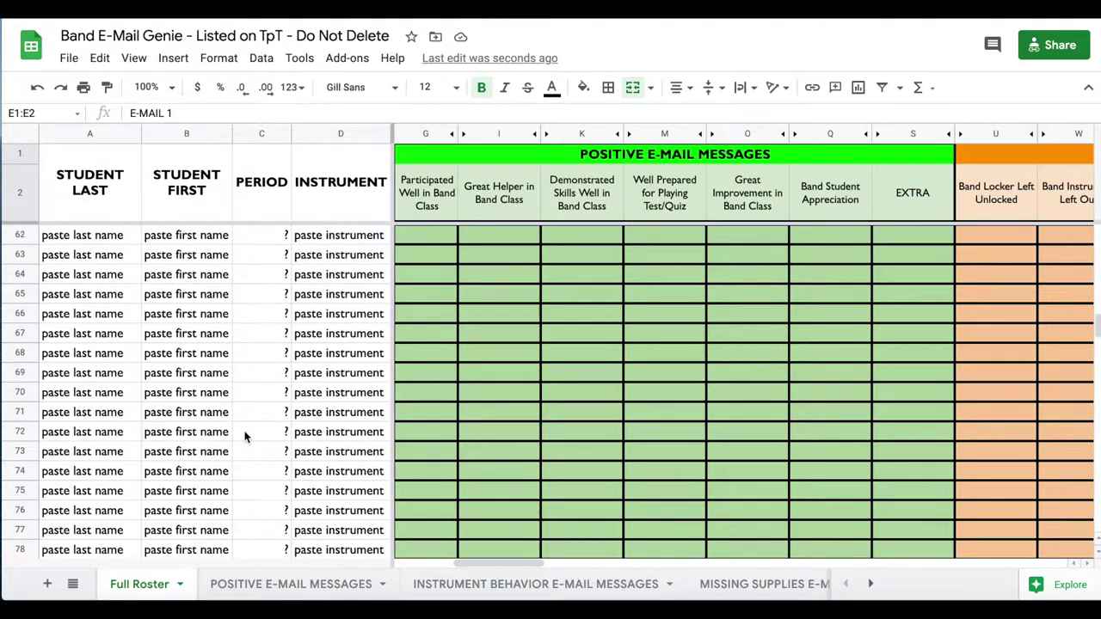
{"action": "scroll", "coordinate": [244, 436], "scroll_direction": "up", "scroll_amount": 6}
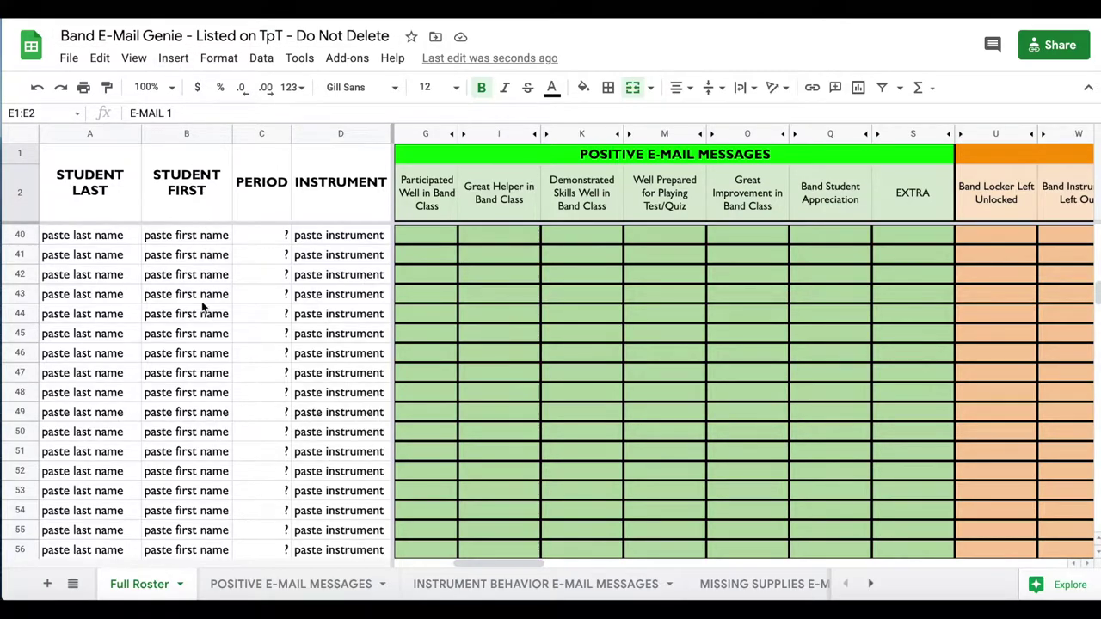
{"action": "scroll", "coordinate": [203, 318], "scroll_direction": "up", "scroll_amount": 3}
{"action": "scroll", "coordinate": [230, 336], "scroll_direction": "down", "scroll_amount": 20}
{"action": "scroll", "coordinate": [231, 335], "scroll_direction": "down", "scroll_amount": 10}
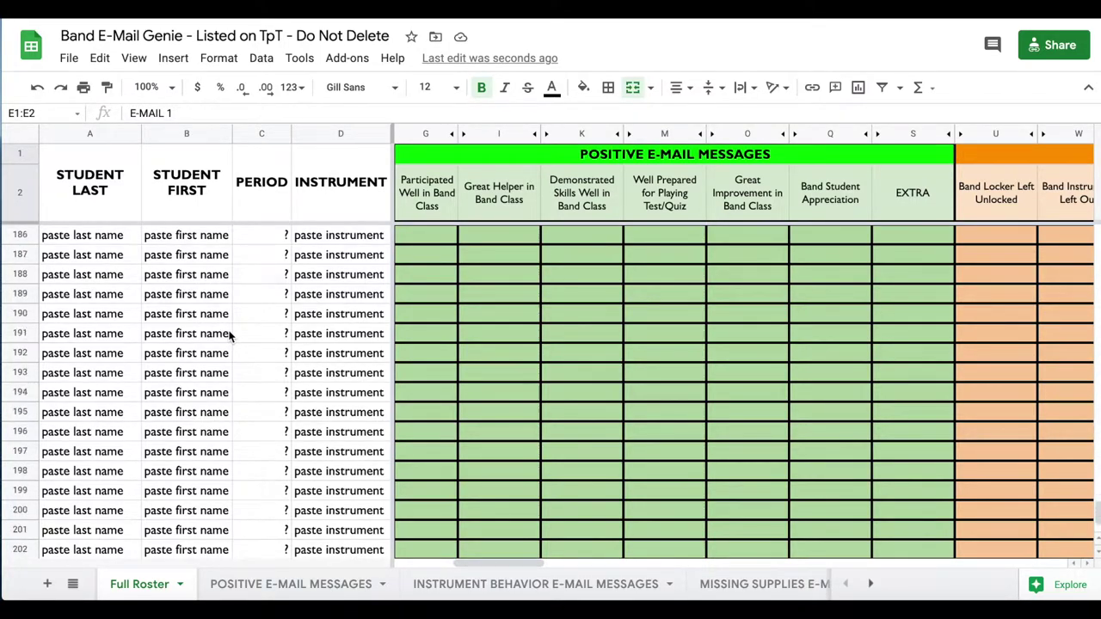
{"action": "scroll", "coordinate": [206, 392], "scroll_direction": "up", "scroll_amount": 2}
{"action": "scroll", "coordinate": [207, 392], "scroll_direction": "up", "scroll_amount": 20}
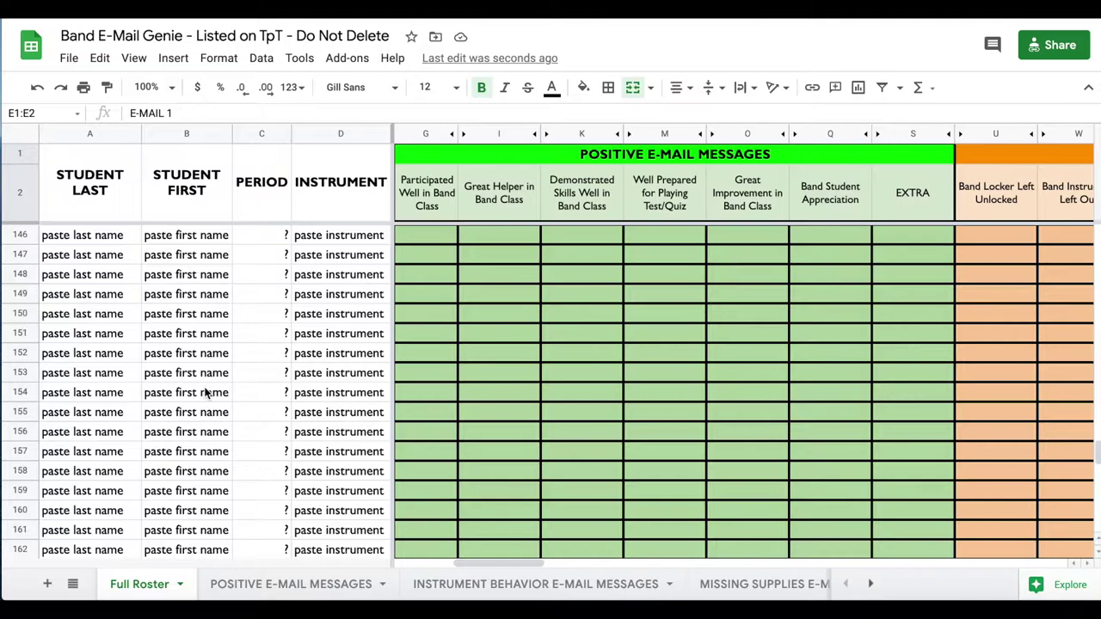
{"action": "scroll", "coordinate": [206, 392], "scroll_direction": "up", "scroll_amount": 8}
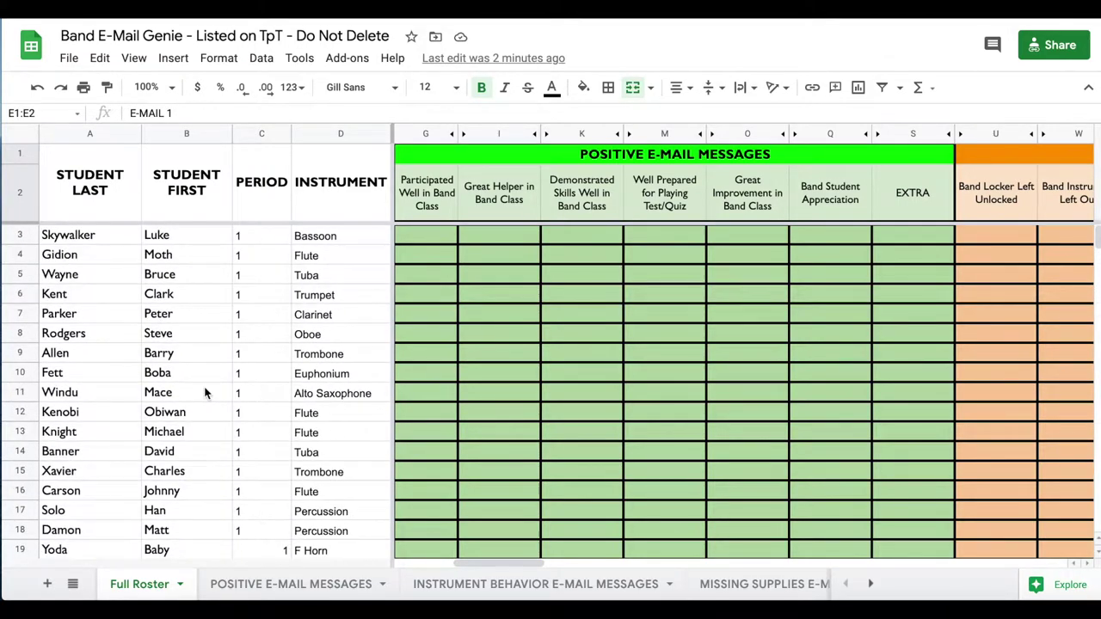
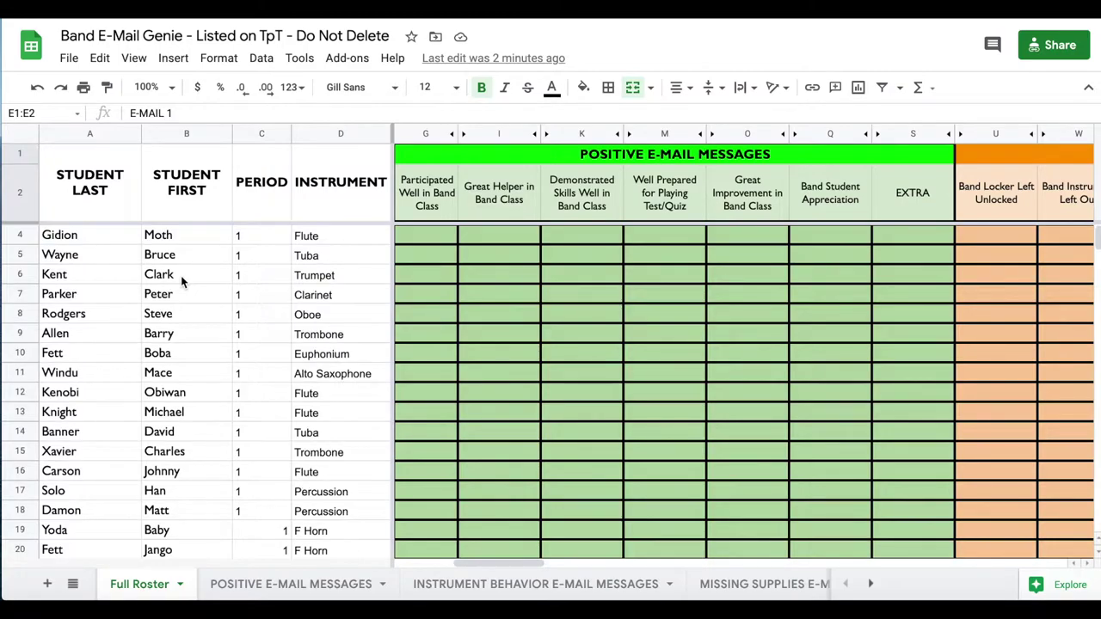
{"action": "scroll", "coordinate": [183, 340], "scroll_direction": "up", "scroll_amount": 2}
{"action": "scroll", "coordinate": [258, 249], "scroll_direction": "right", "scroll_amount": 2}
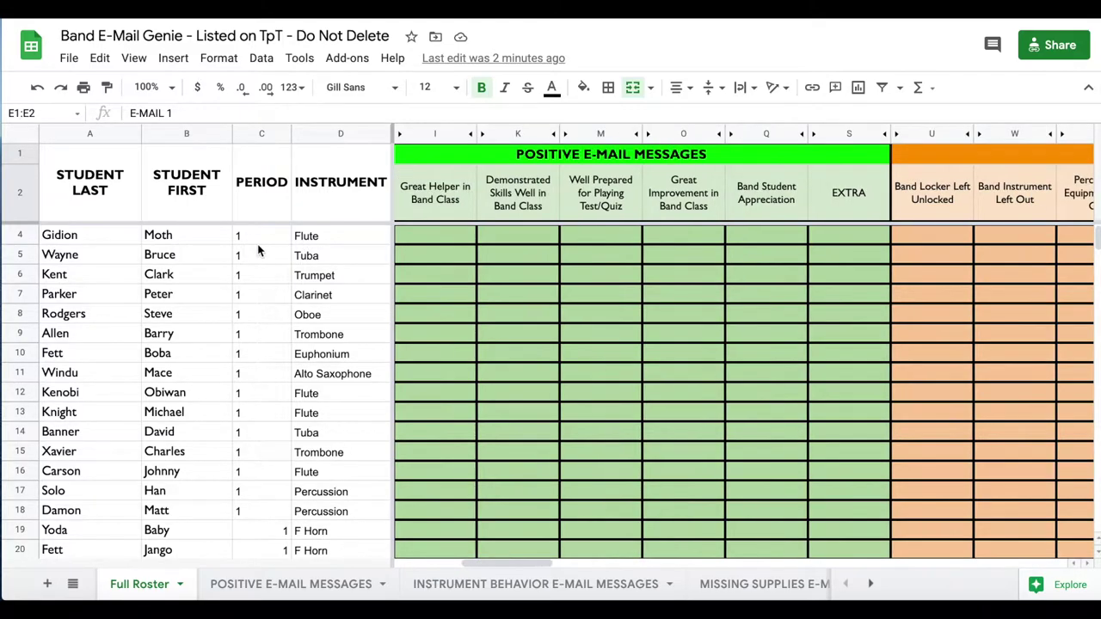
{"action": "scroll", "coordinate": [258, 250], "scroll_direction": "left", "scroll_amount": 3}
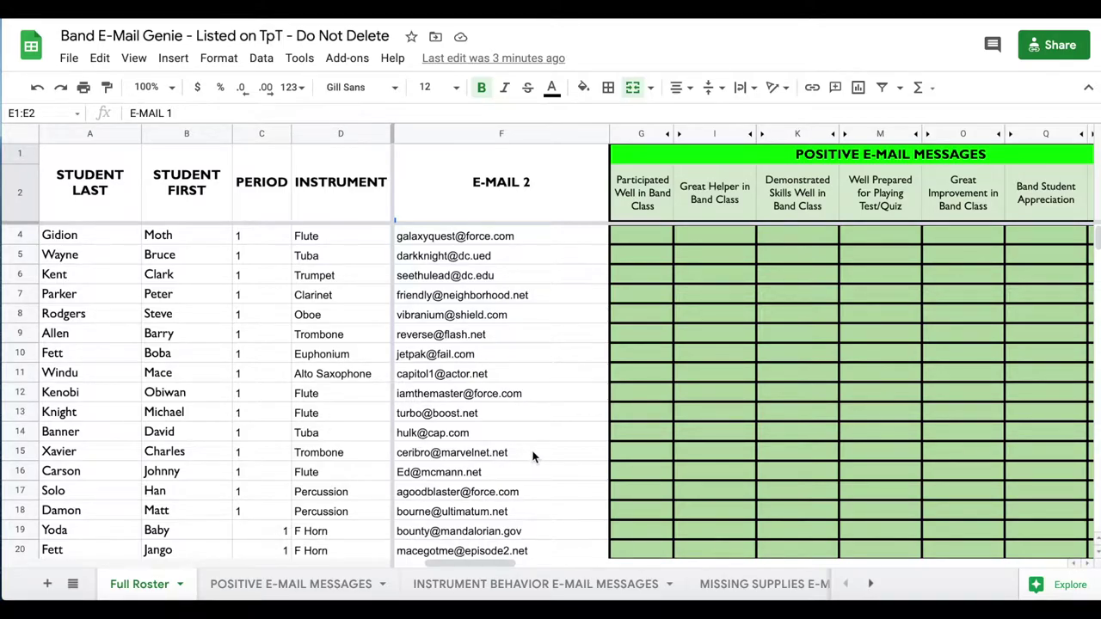
{"action": "key", "text": "ctrl+shift+0"}
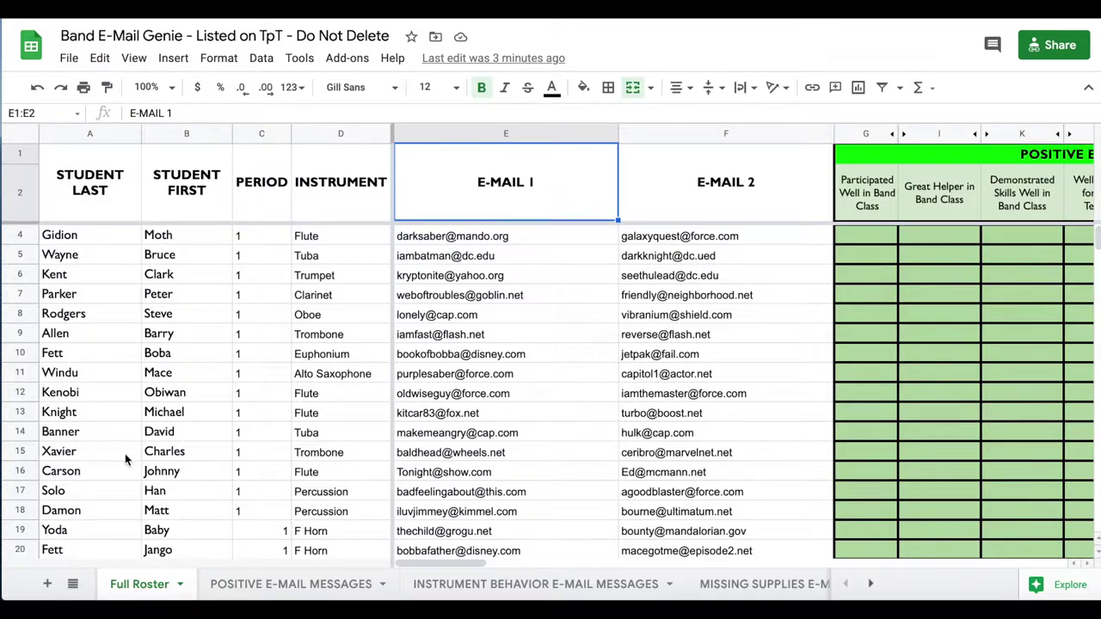
- Clear the student entry in A15:F15 of the Full Roster and check the row options available for row 15
{"action": "left_click_drag", "start_coordinate": [768, 454], "coordinate": [109, 458]}
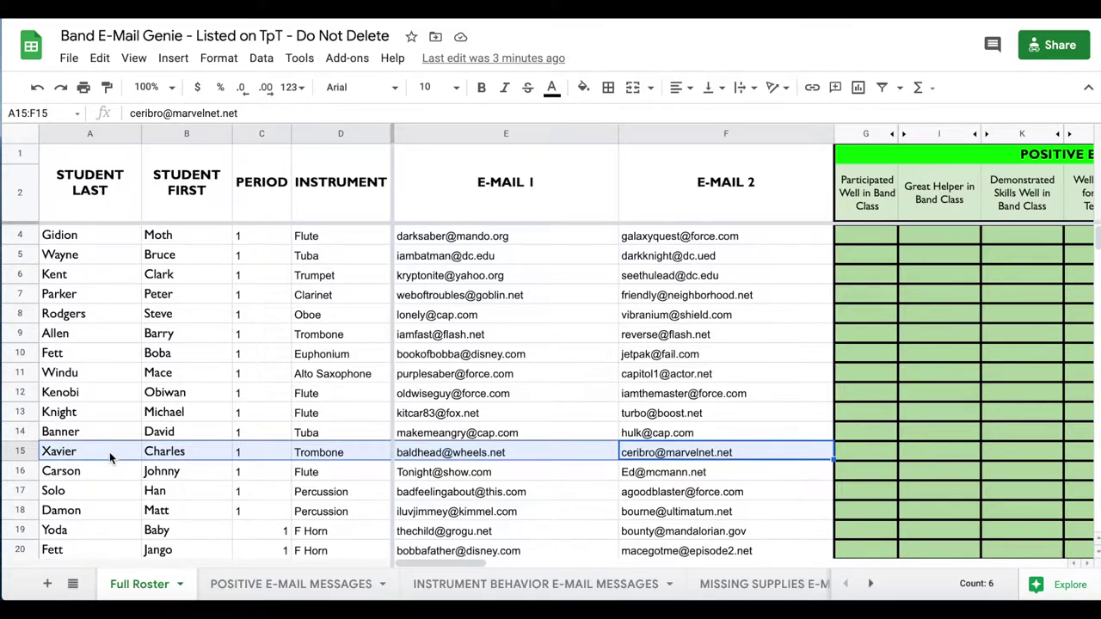
{"action": "key", "text": "Delete"}
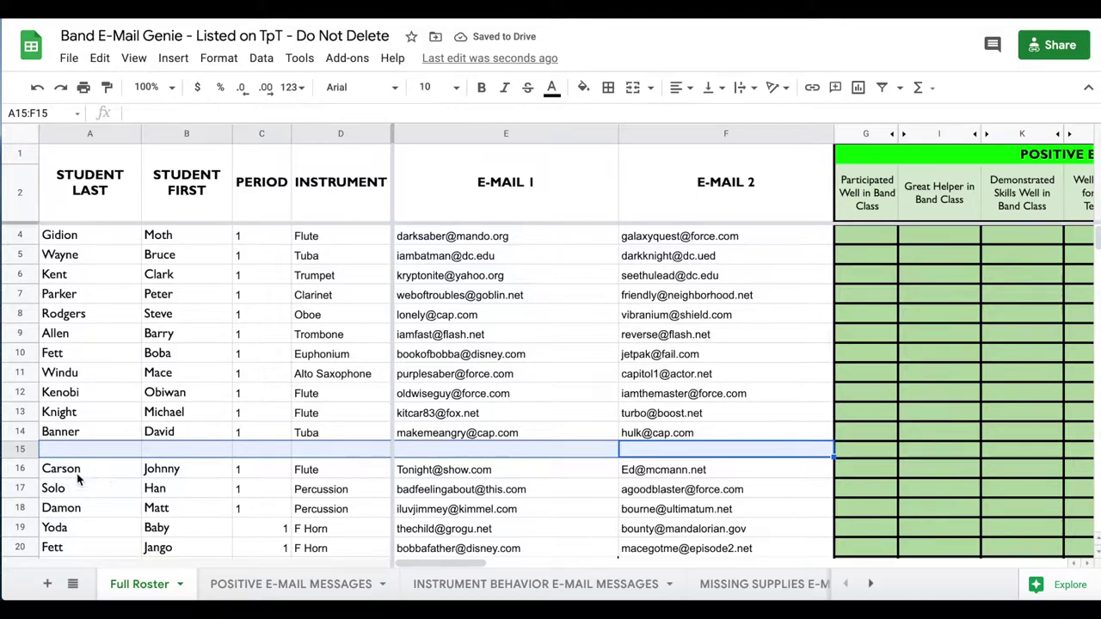
{"action": "left_click", "coordinate": [24, 449]}
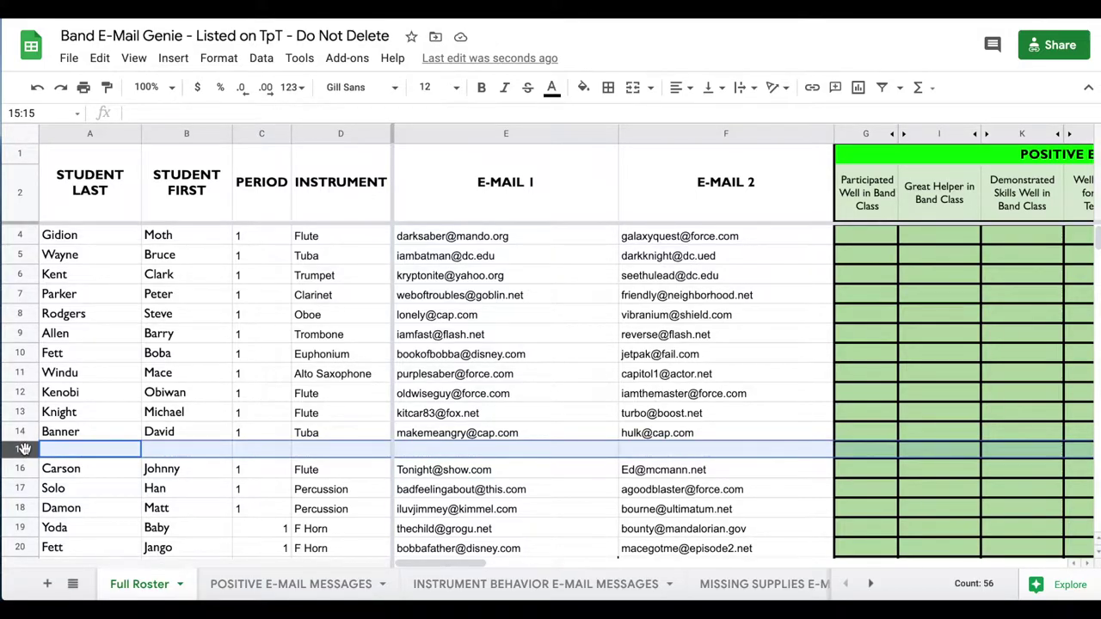
{"action": "right_click", "coordinate": [24, 449]}
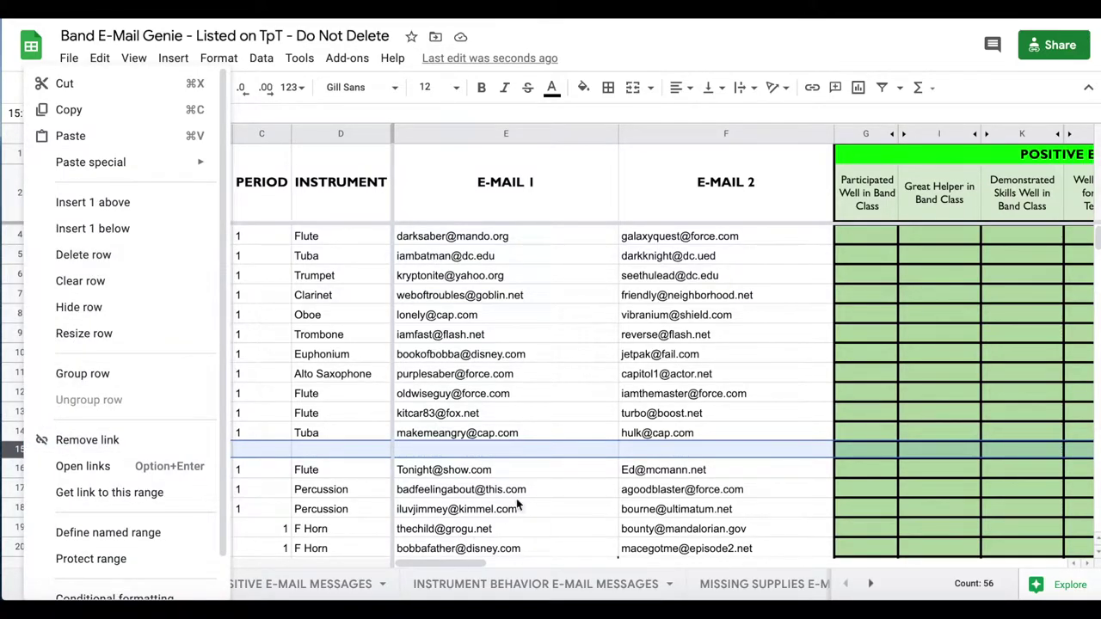
{"action": "left_click", "coordinate": [582, 473]}
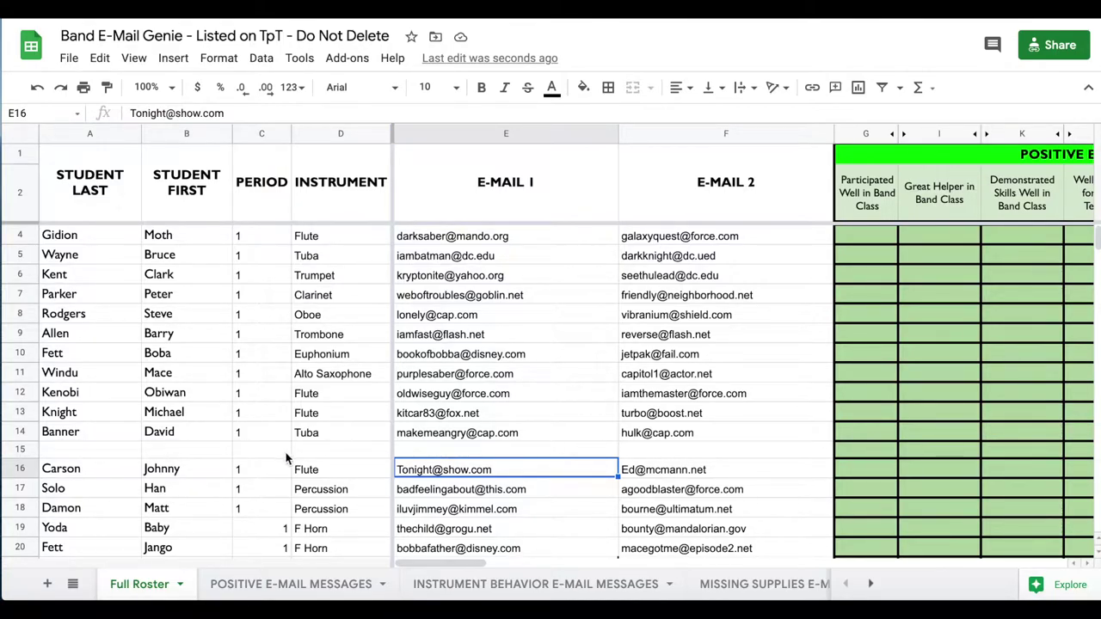
- Paste the student entries from A16:F20 one row higher, starting at A15, and clear the leftover duplicate in A20:F20
{"action": "mouse_move", "coordinate": [644, 430]}
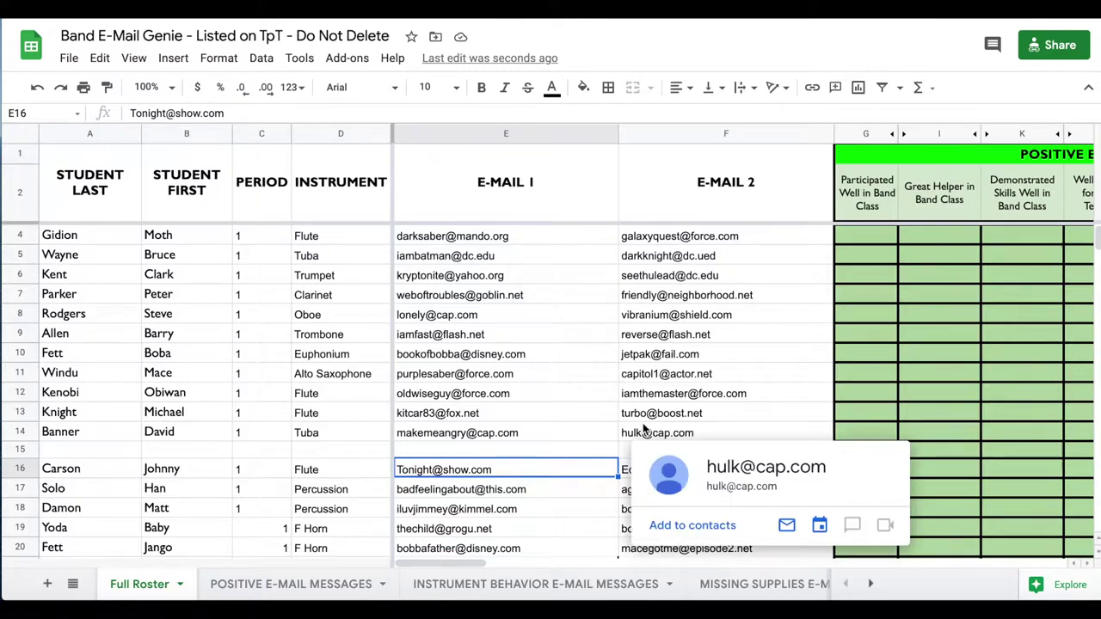
{"action": "scroll", "coordinate": [643, 430], "scroll_direction": "down", "scroll_amount": 1}
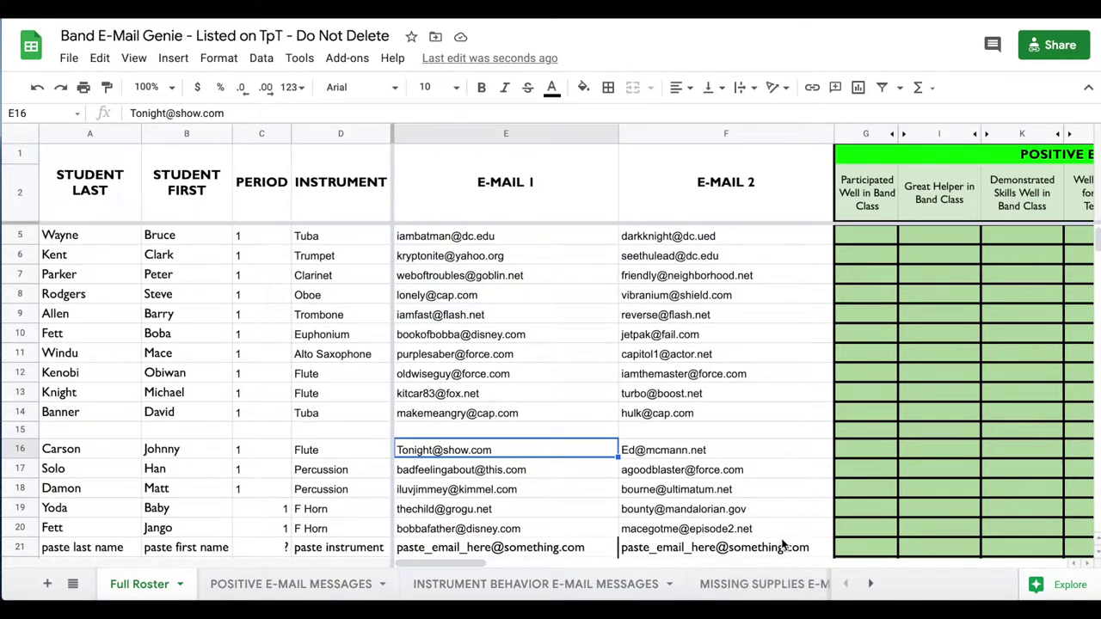
{"action": "left_click_drag", "start_coordinate": [780, 534], "coordinate": [100, 447]}
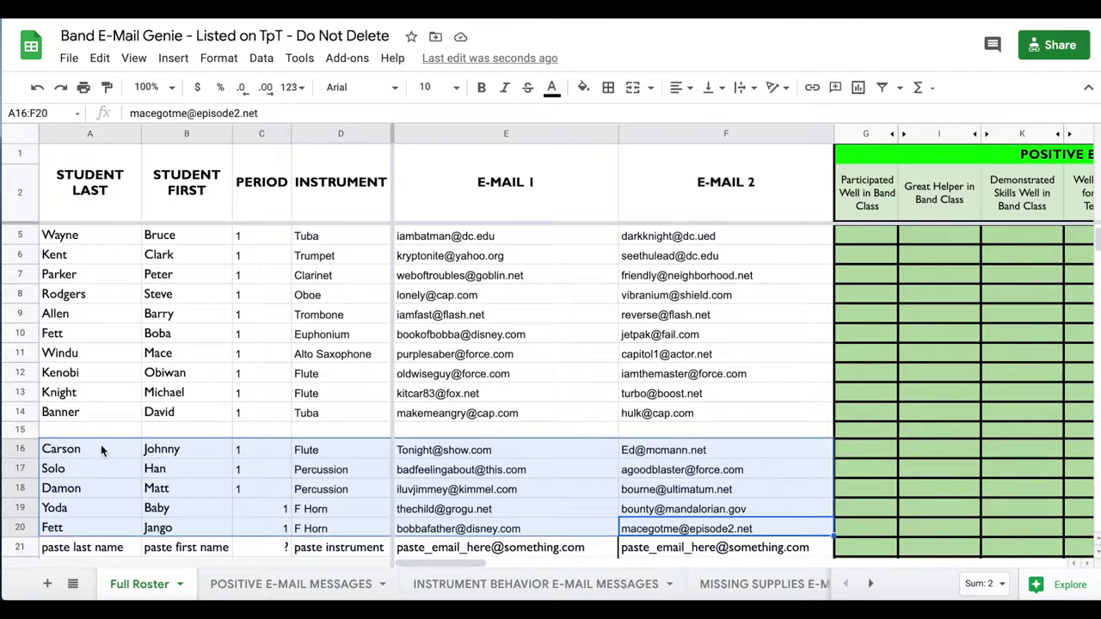
{"action": "key", "text": "ctrl+x"}
{"action": "left_click", "coordinate": [79, 430]}
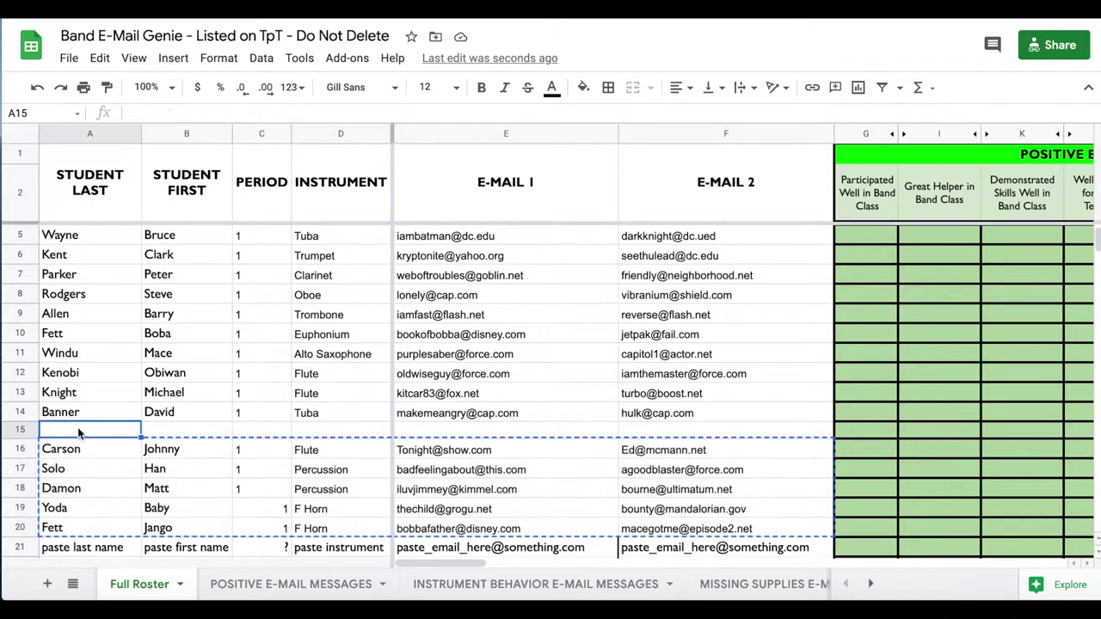
{"action": "key", "text": "ctrl+v"}
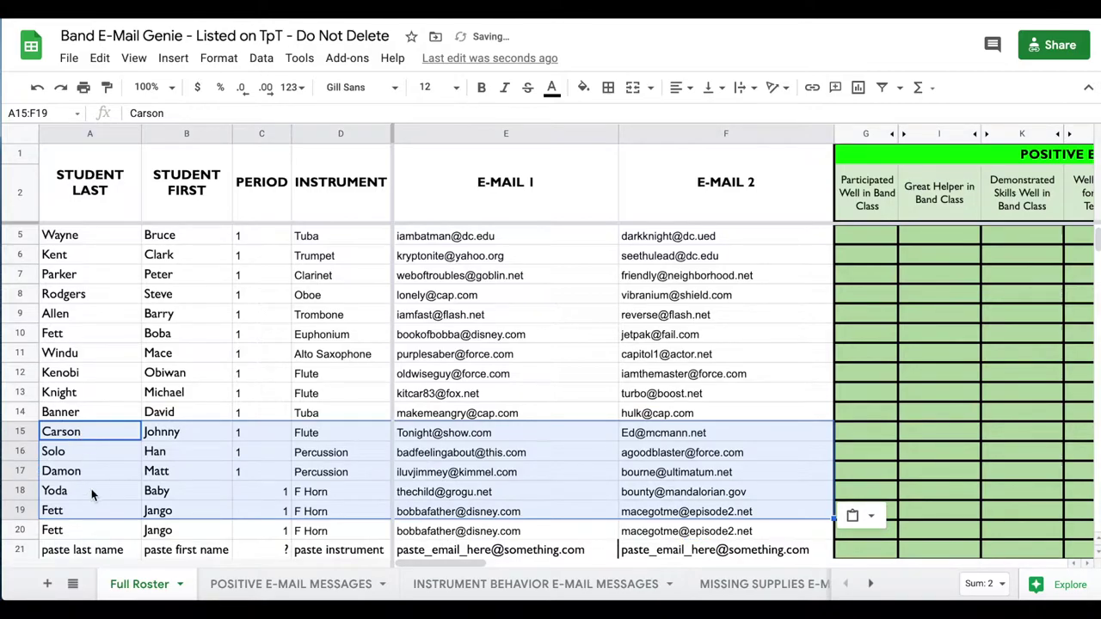
{"action": "left_click_drag", "start_coordinate": [83, 535], "coordinate": [639, 537]}
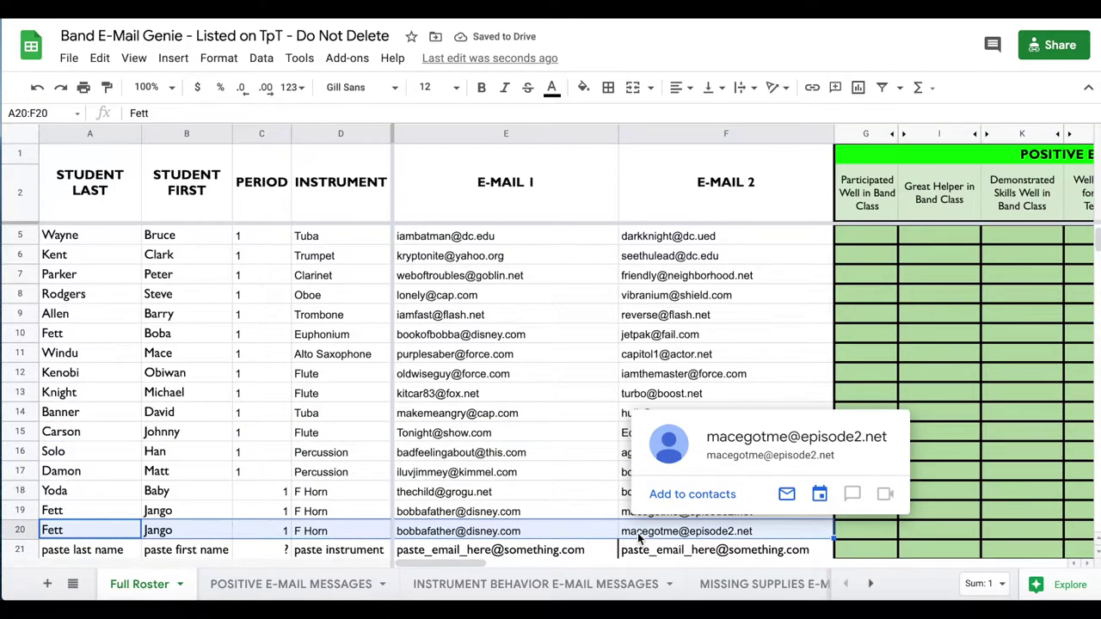
{"action": "key", "text": "Delete"}
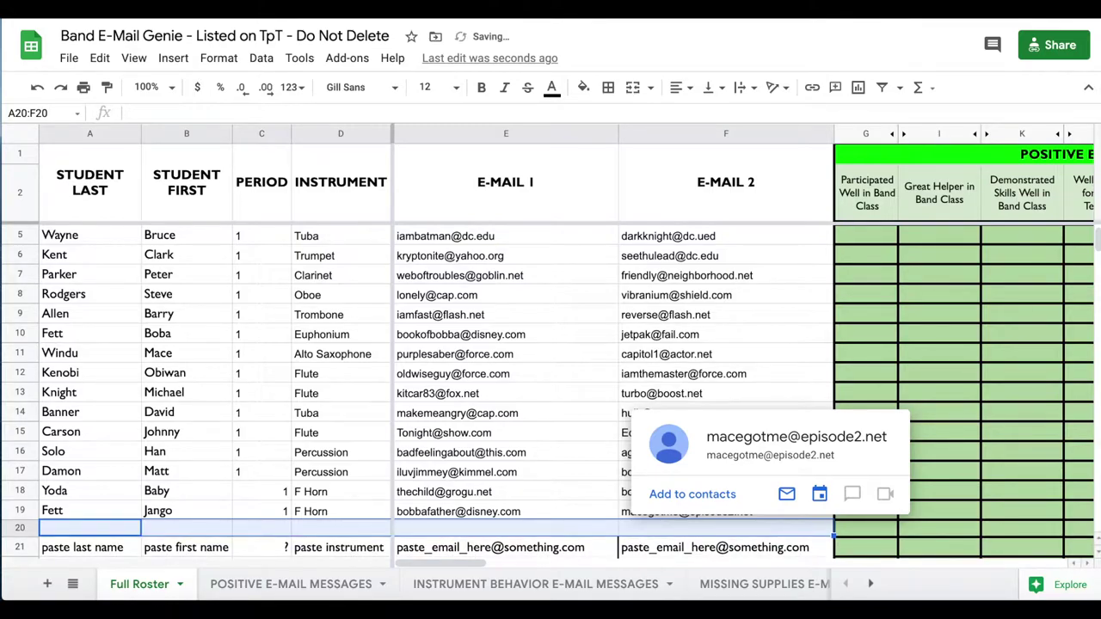
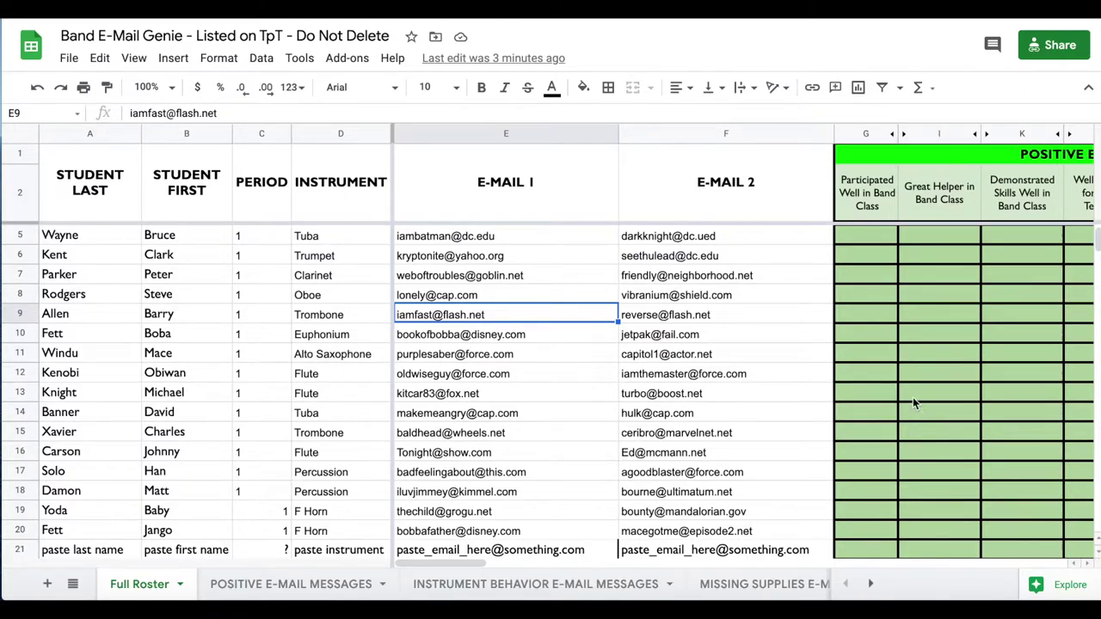
- Examine the positive message categories, including the greeting and message texts in columns D to F of the POSITIVE E-MAIL MESSAGES sheet
{"action": "scroll", "coordinate": [854, 370], "scroll_direction": "right", "scroll_amount": 3}
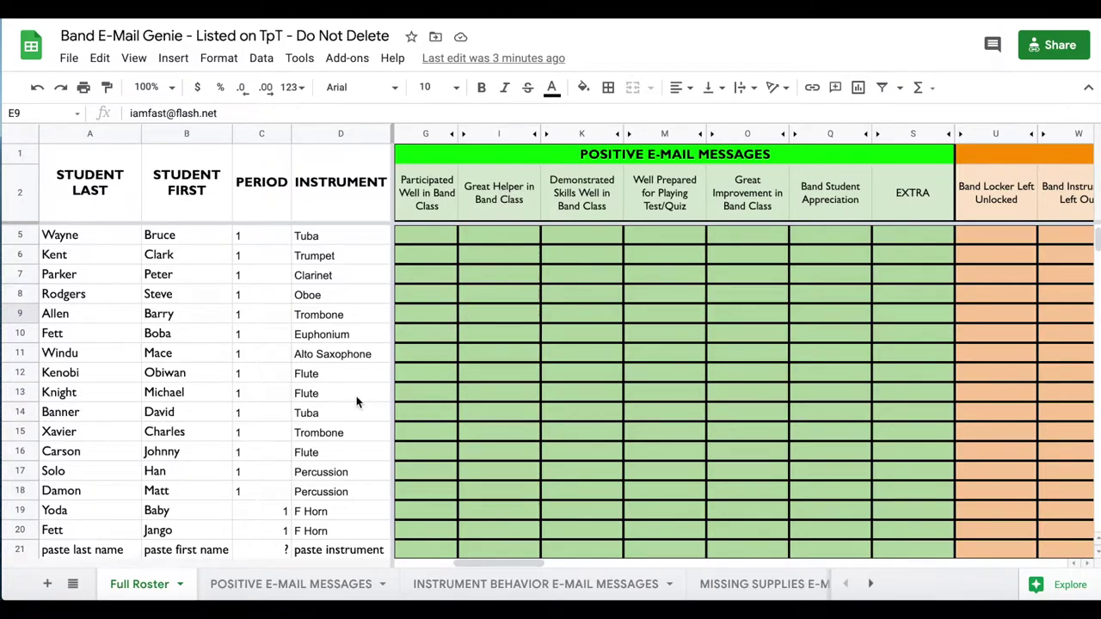
{"action": "left_click", "coordinate": [267, 589]}
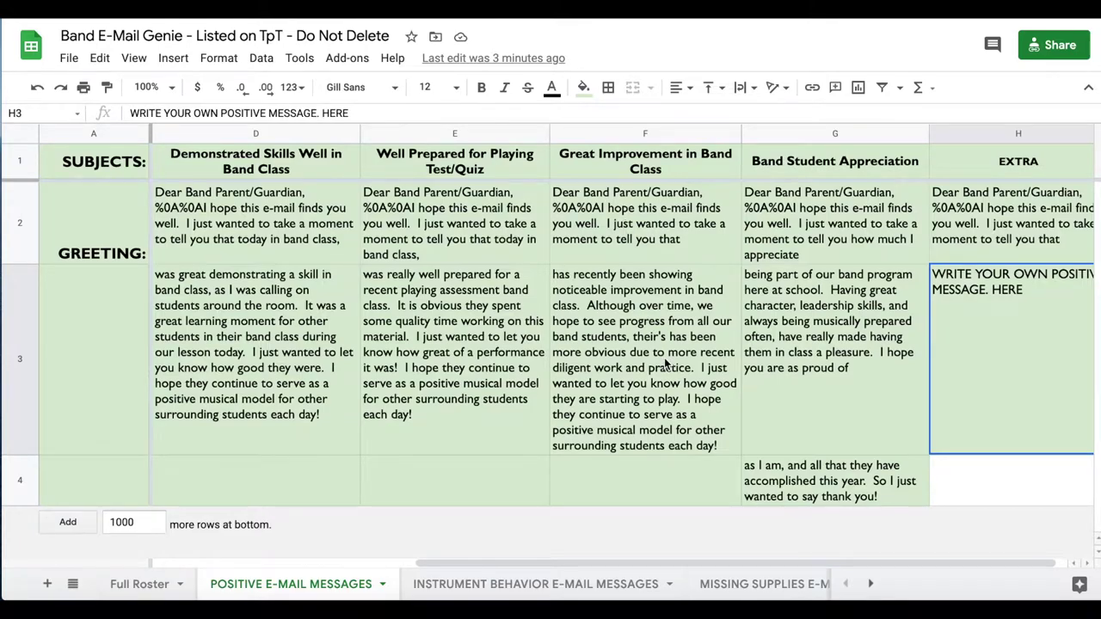
{"action": "left_click", "coordinate": [292, 244]}
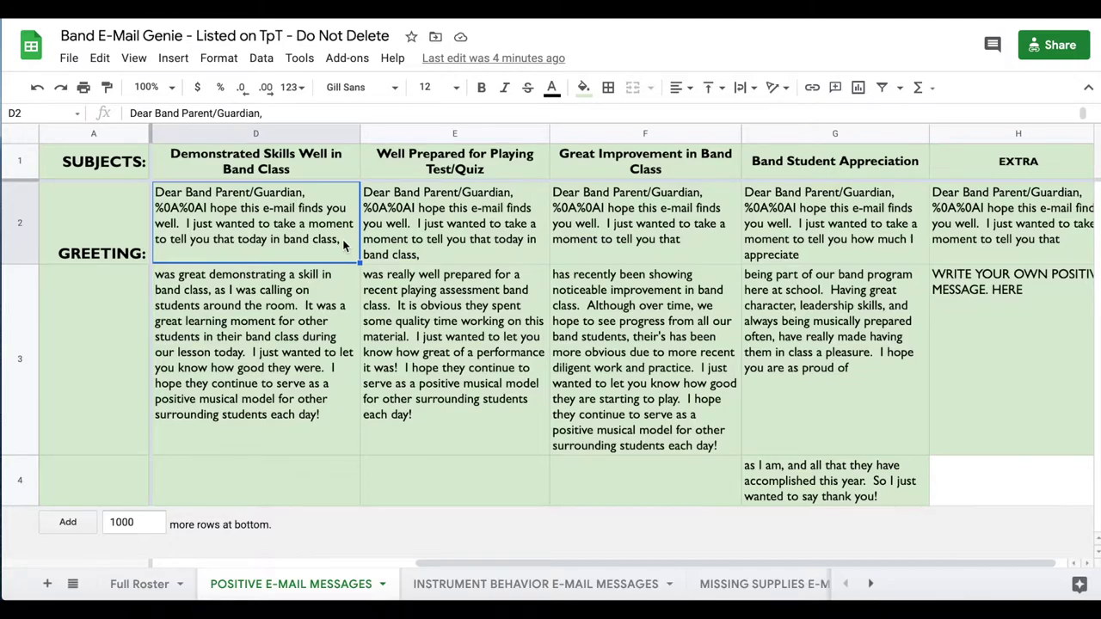
{"action": "left_click", "coordinate": [308, 281]}
{"action": "left_click", "coordinate": [315, 237]}
{"action": "left_click", "coordinate": [280, 291]}
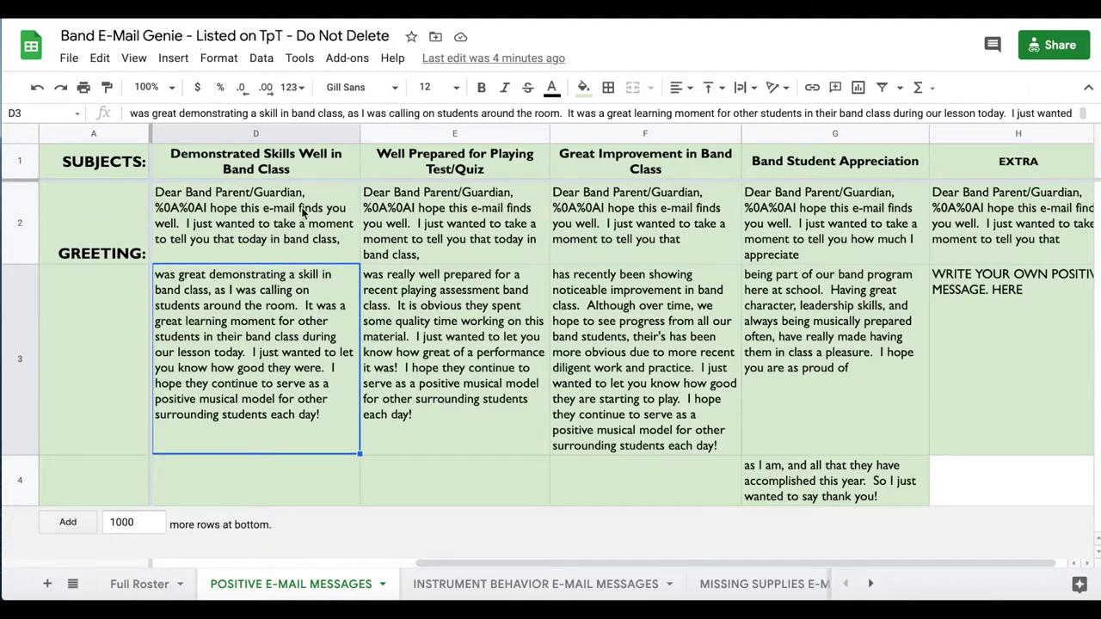
{"action": "left_click", "coordinate": [302, 213]}
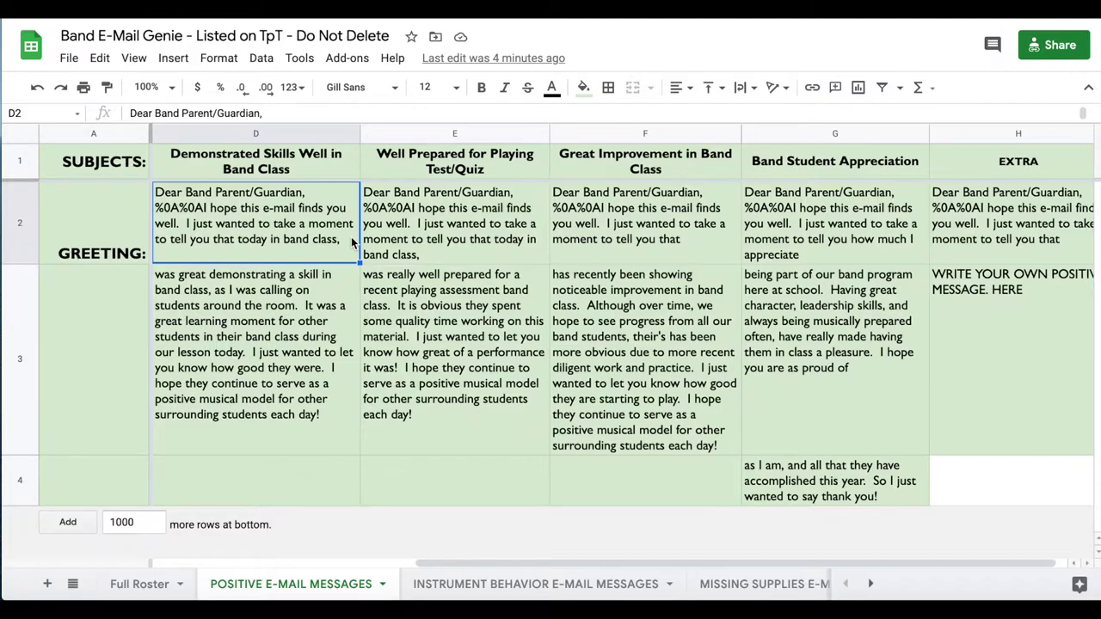
{"action": "left_click", "coordinate": [461, 236]}
{"action": "left_click", "coordinate": [480, 314]}
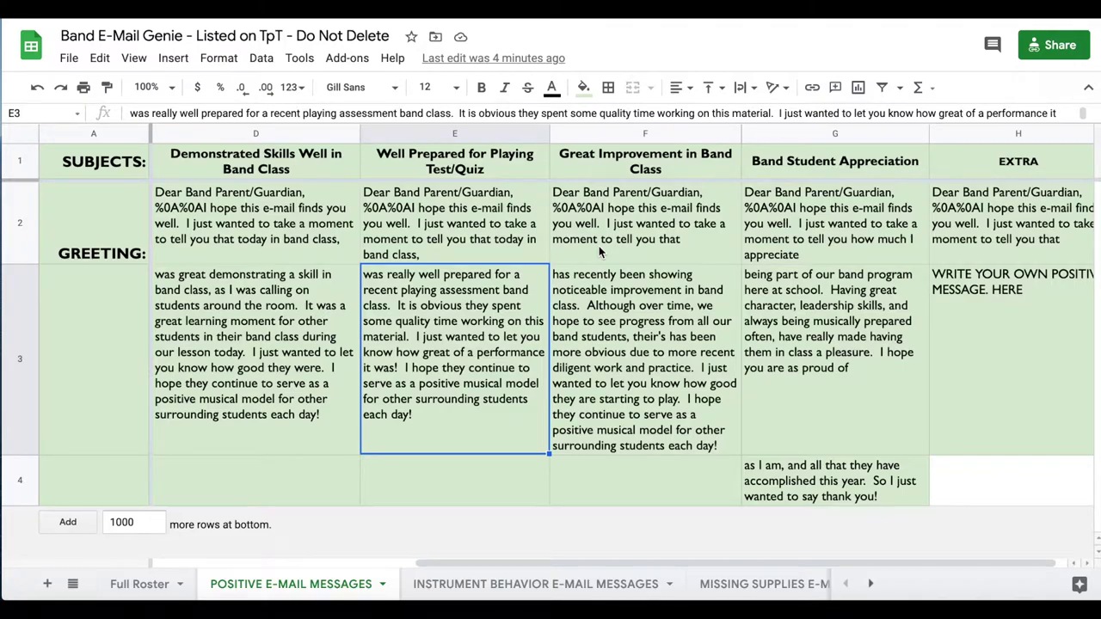
{"action": "left_click", "coordinate": [464, 224]}
{"action": "left_click", "coordinate": [449, 324]}
{"action": "left_click", "coordinate": [625, 330]}
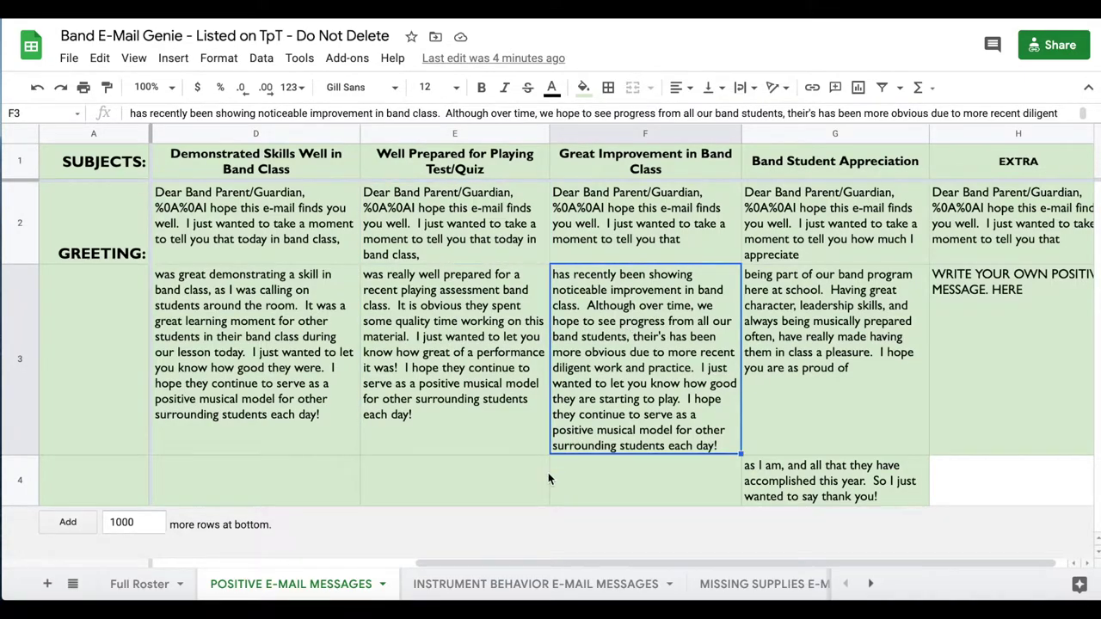
- View the INSTRUMENT BEHAVIOR and MISSING SUPPLIES E-MAIL MESSAGES sheets and return to the category columns of the Full Roster
{"action": "left_click", "coordinate": [513, 585]}
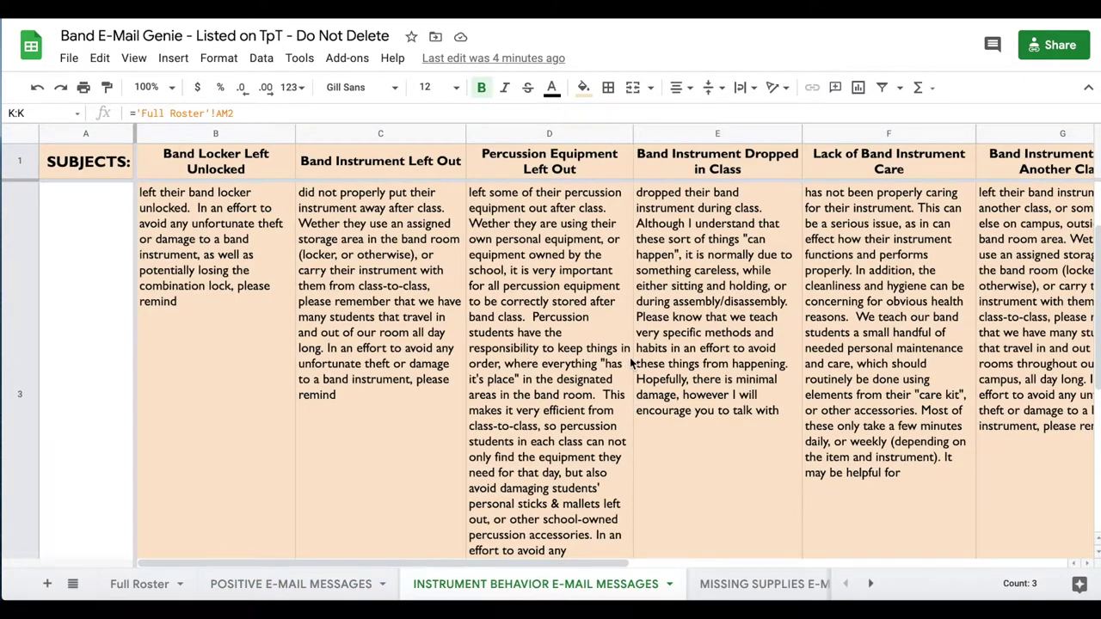
{"action": "left_click", "coordinate": [739, 585]}
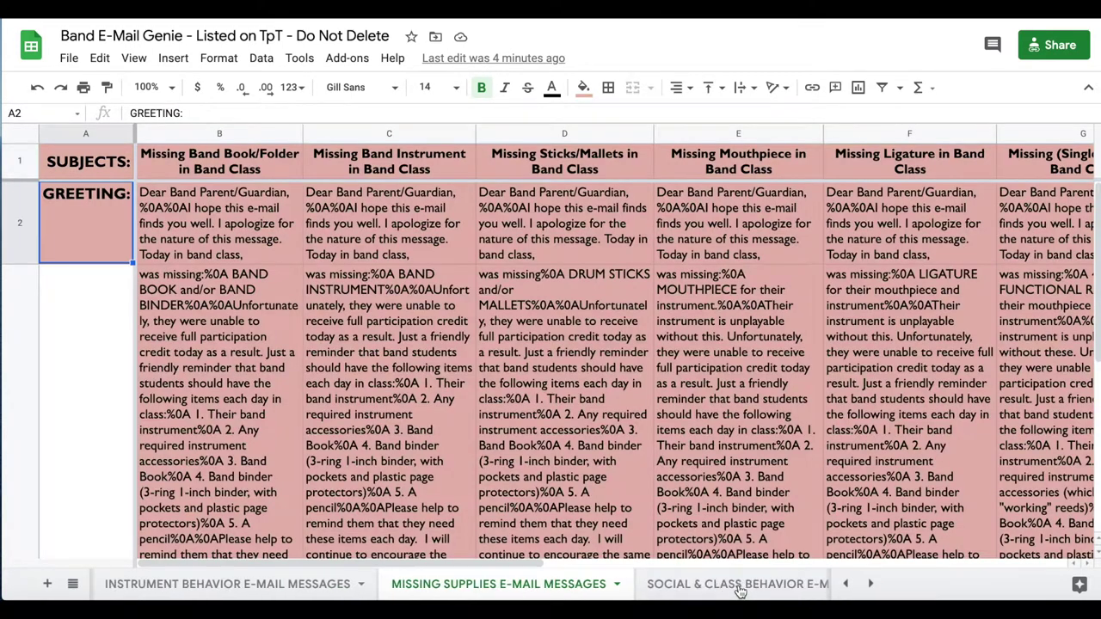
{"action": "scroll", "coordinate": [356, 582], "scroll_direction": "left", "scroll_amount": 5}
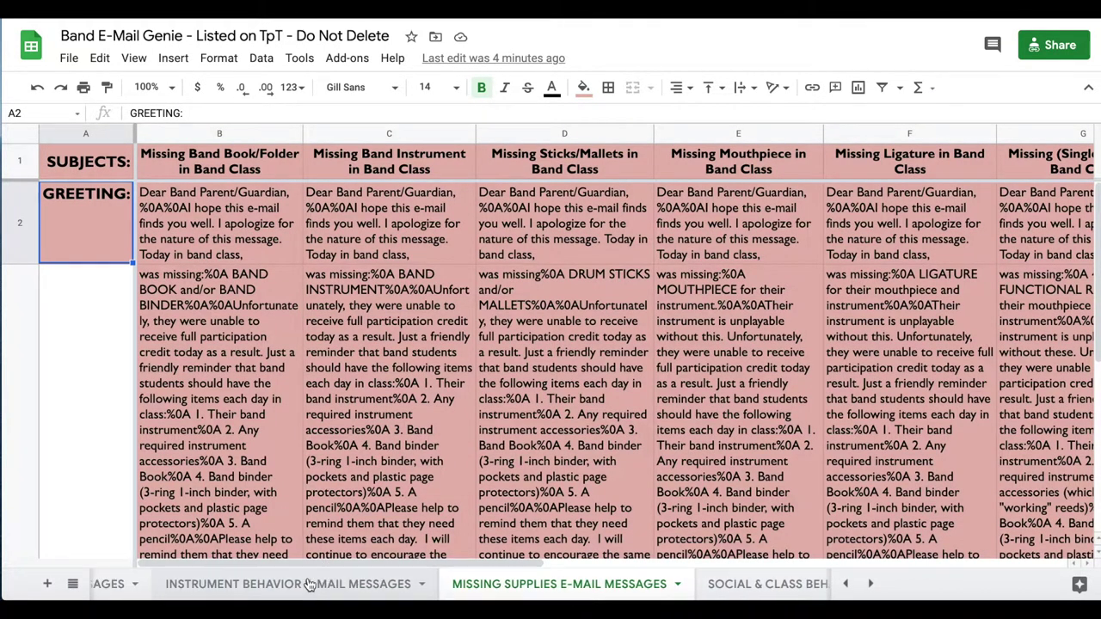
{"action": "left_click", "coordinate": [138, 586]}
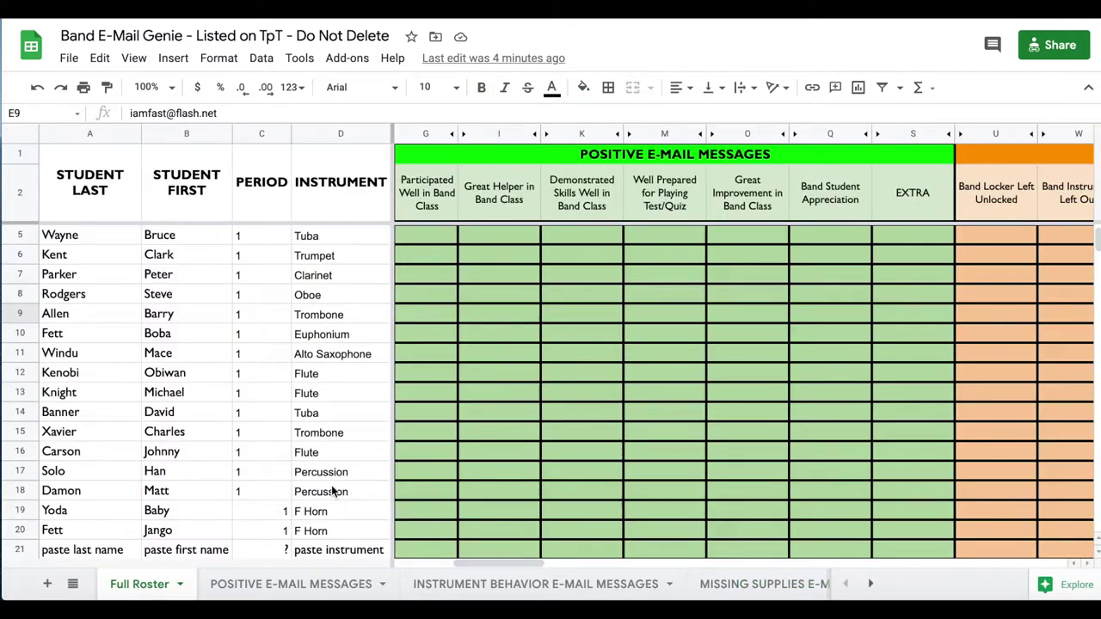
{"action": "scroll", "coordinate": [723, 326], "scroll_direction": "right", "scroll_amount": 3}
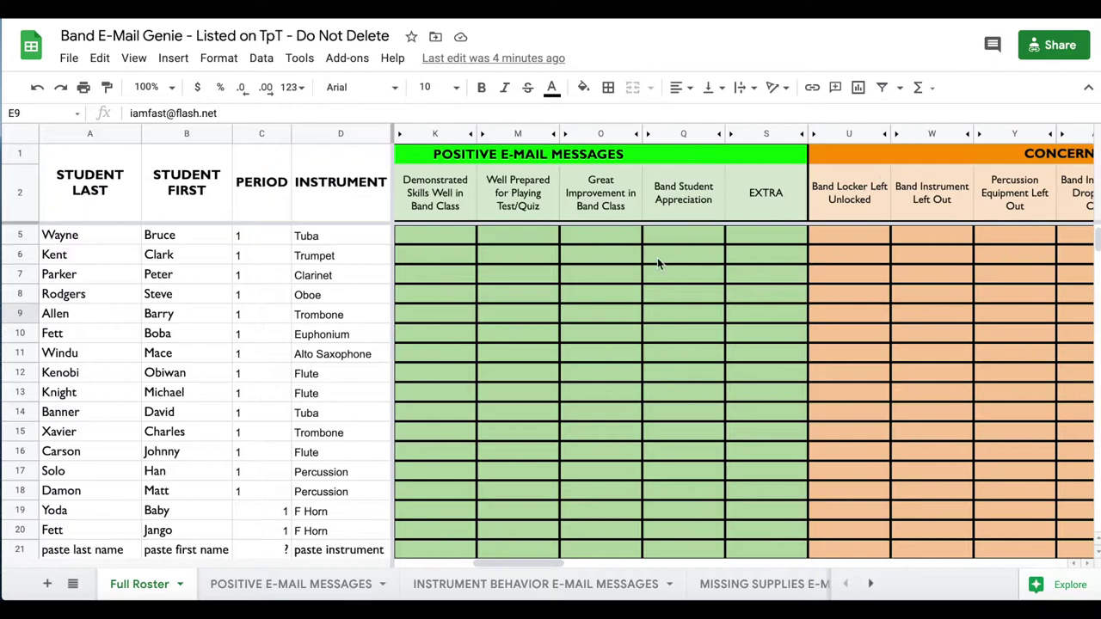
- Revisit the POSITIVE, INSTRUMENT BEHAVIOR and MISSING SUPPLIES E-MAIL MESSAGES sheets one after another
{"action": "left_click", "coordinate": [287, 585]}
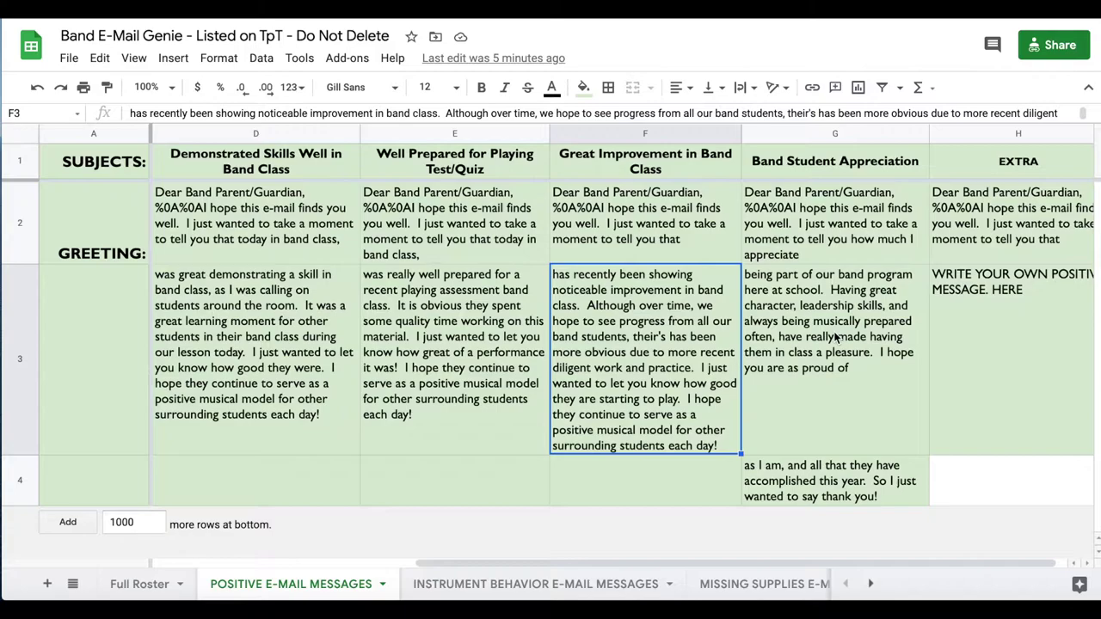
{"action": "left_click", "coordinate": [499, 585]}
{"action": "left_click", "coordinate": [715, 584]}
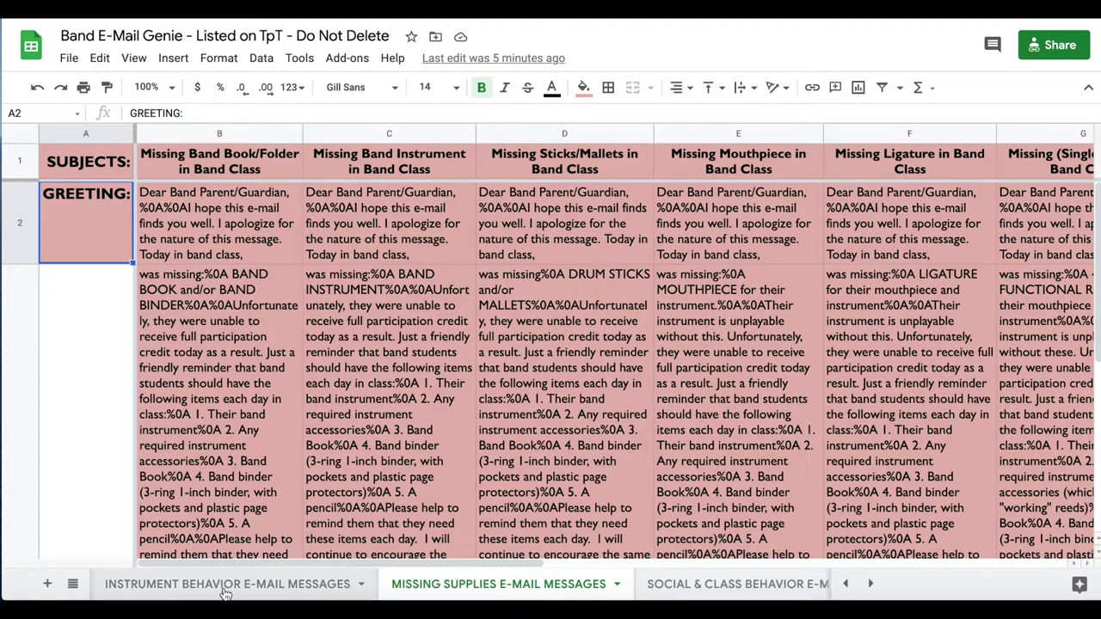
{"action": "scroll", "coordinate": [220, 590], "scroll_direction": "up", "scroll_amount": 3}
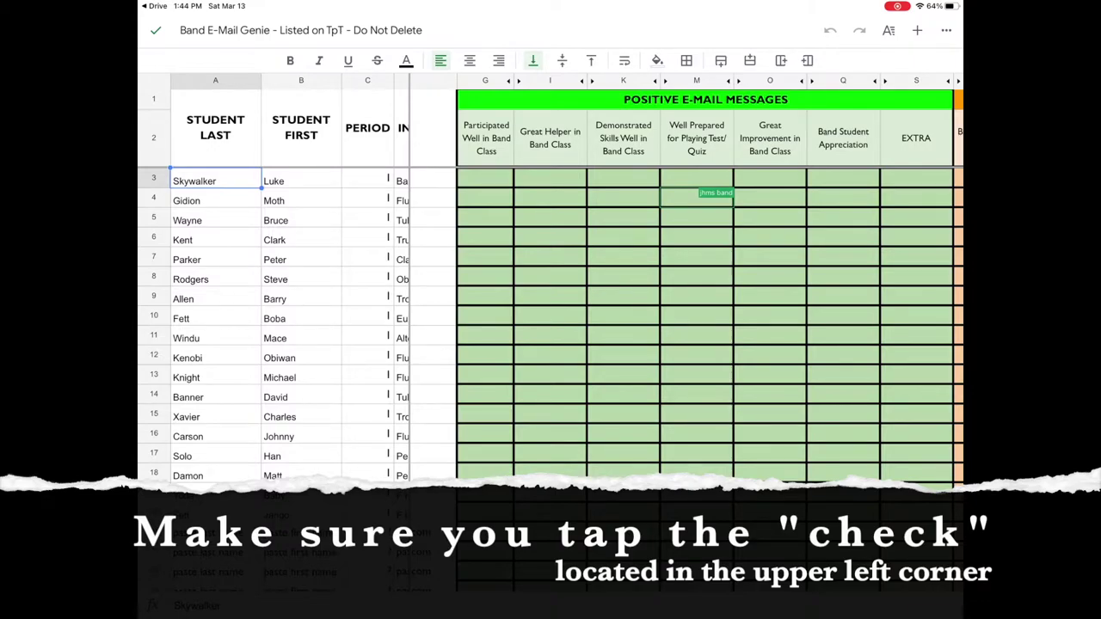
- Finish cell editing and look over the Full Roster's category columns through the concerning instrument behavior messages
{"action": "left_click", "coordinate": [156, 30]}
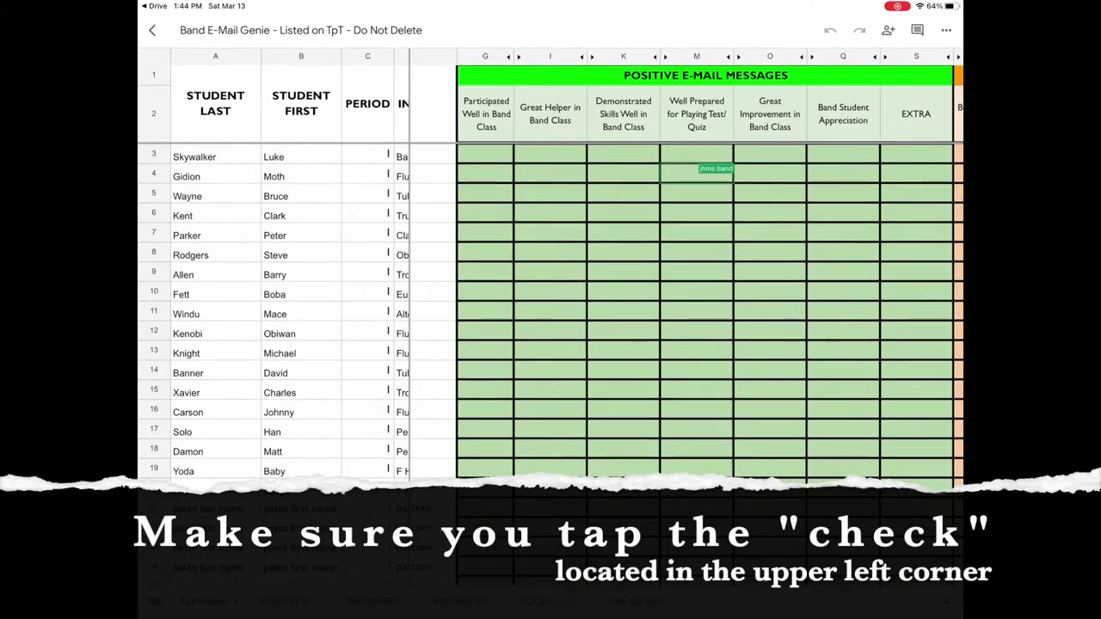
{"action": "scroll", "coordinate": [706, 319], "scroll_direction": "left", "scroll_amount": 5}
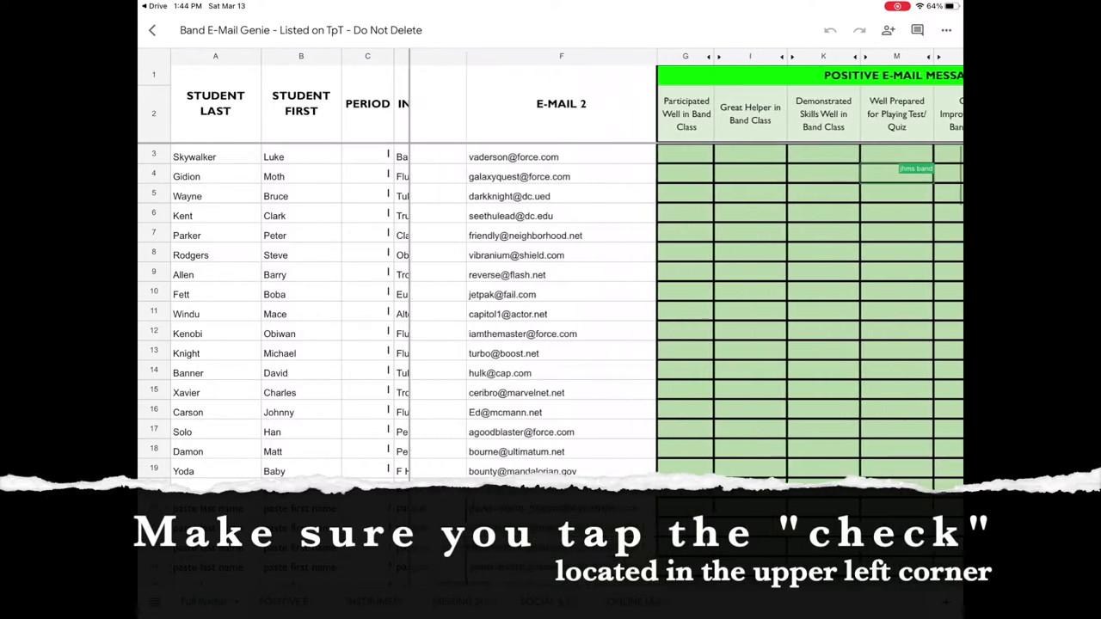
{"action": "scroll", "coordinate": [705, 319], "scroll_direction": "right", "scroll_amount": 6}
{"action": "scroll", "coordinate": [688, 319], "scroll_direction": "right", "scroll_amount": 6}
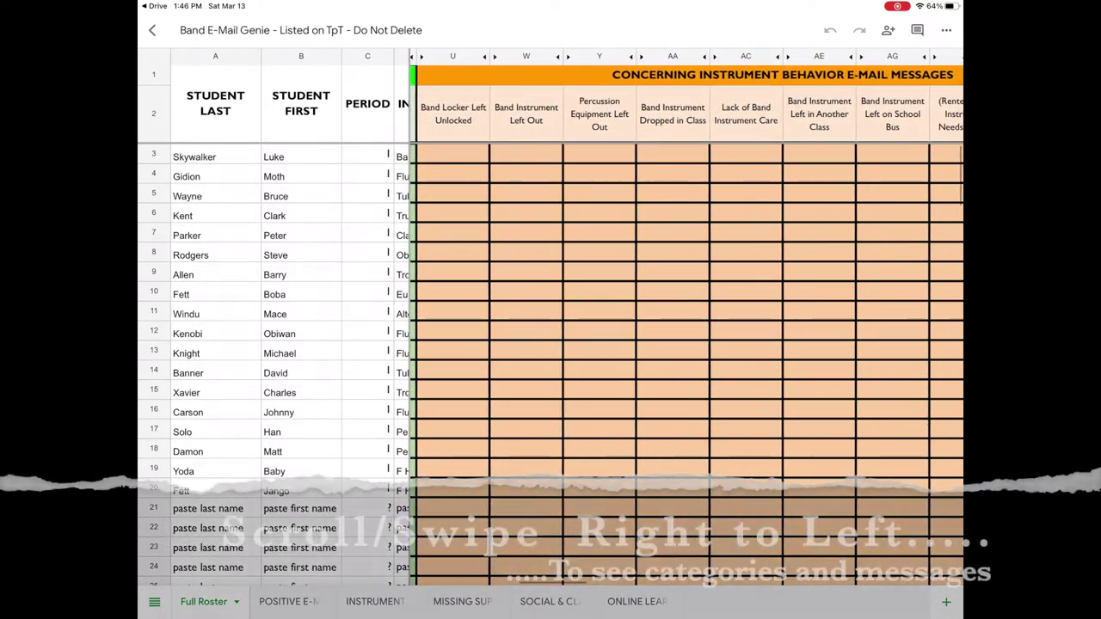
{"action": "scroll", "coordinate": [688, 318], "scroll_direction": "right", "scroll_amount": 5}
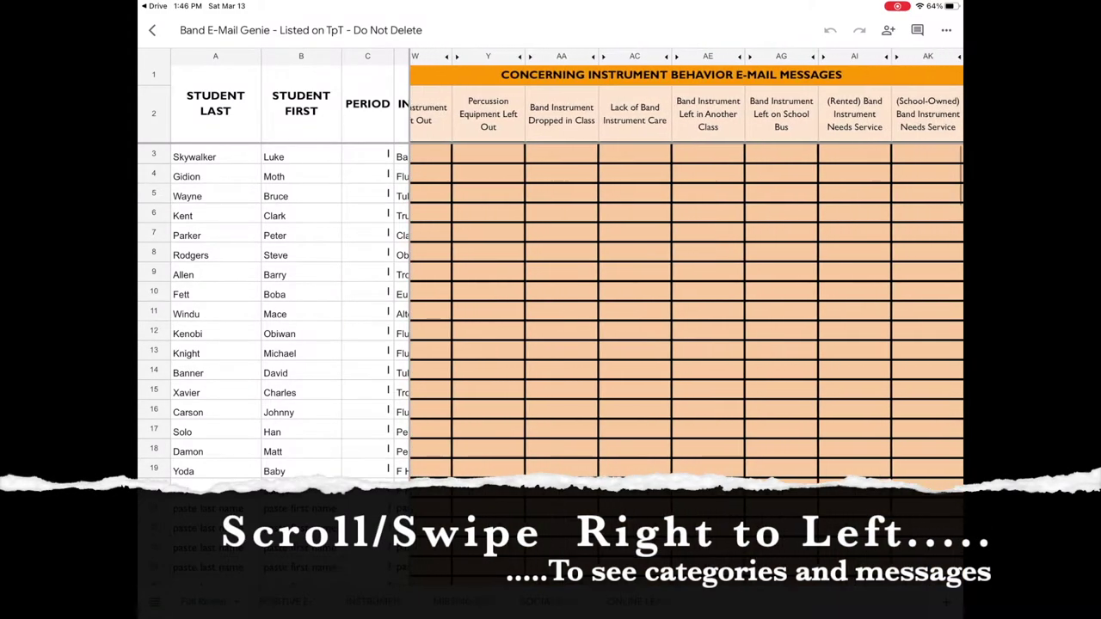
{"action": "scroll", "coordinate": [688, 318], "scroll_direction": "right", "scroll_amount": 1}
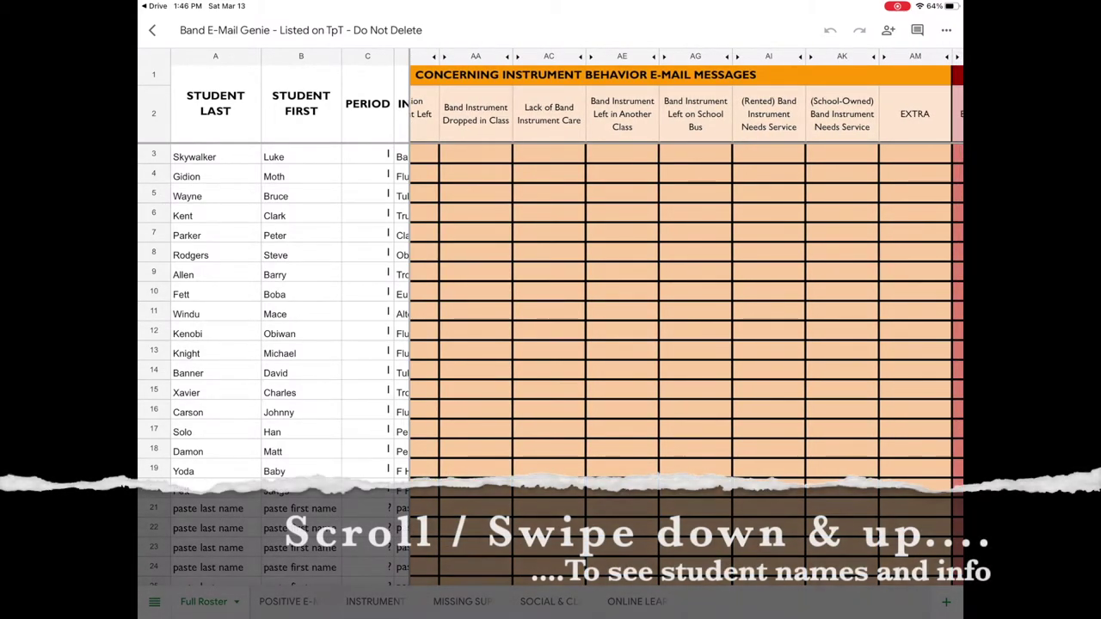
- Preview the Band Instrument Dropped in Class e-mail draft from the link in cell AA10 and cancel it
{"action": "left_click", "coordinate": [475, 294]}
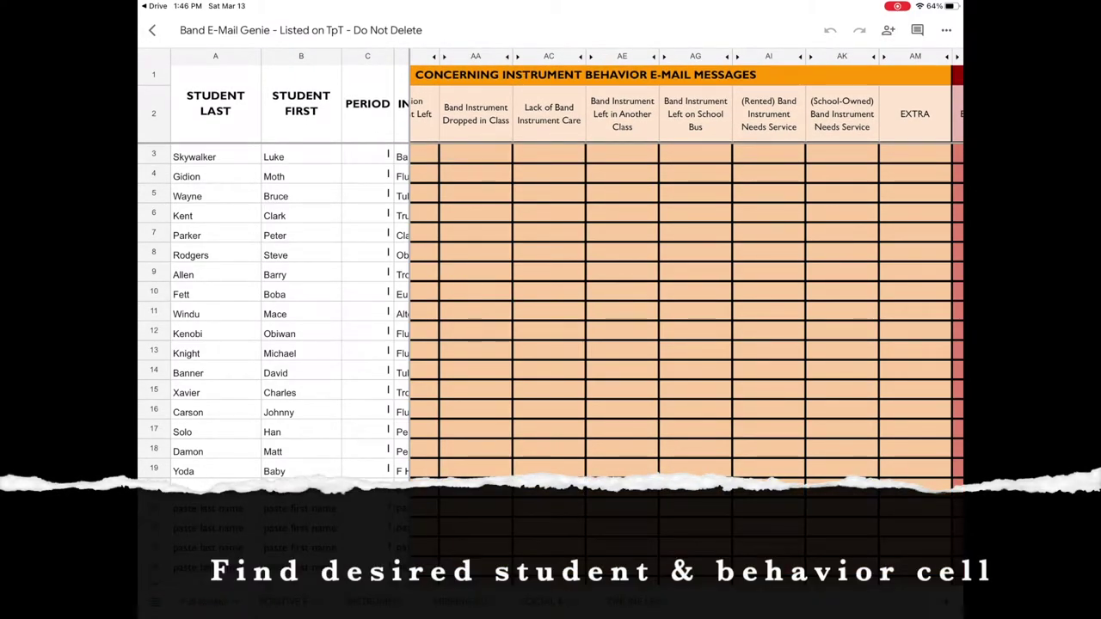
{"action": "left_click", "coordinate": [476, 294]}
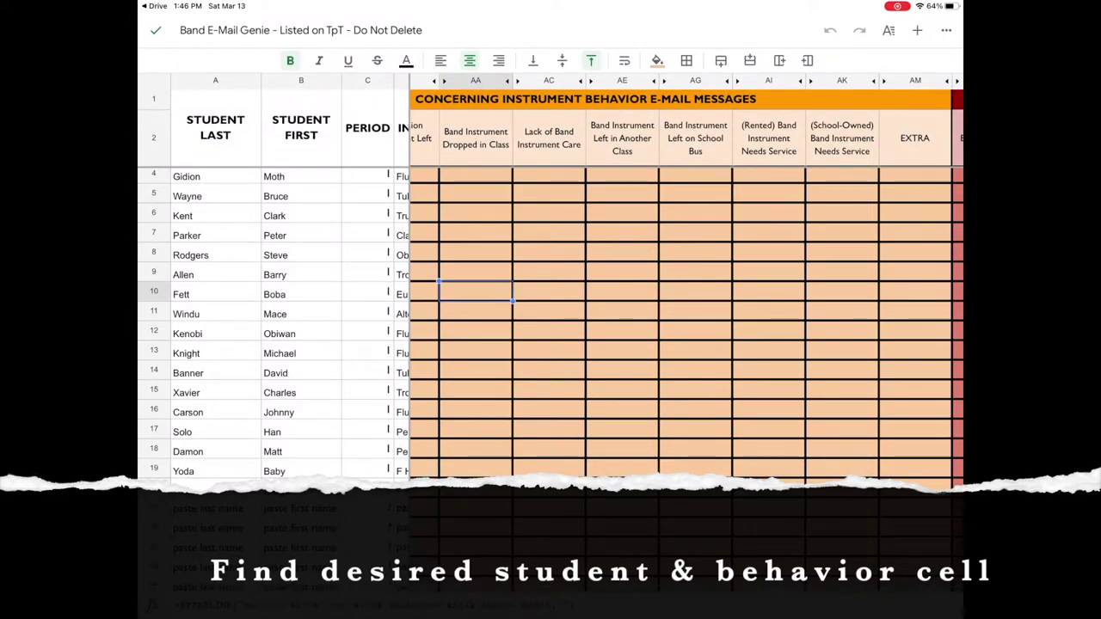
{"action": "left_click", "coordinate": [476, 294]}
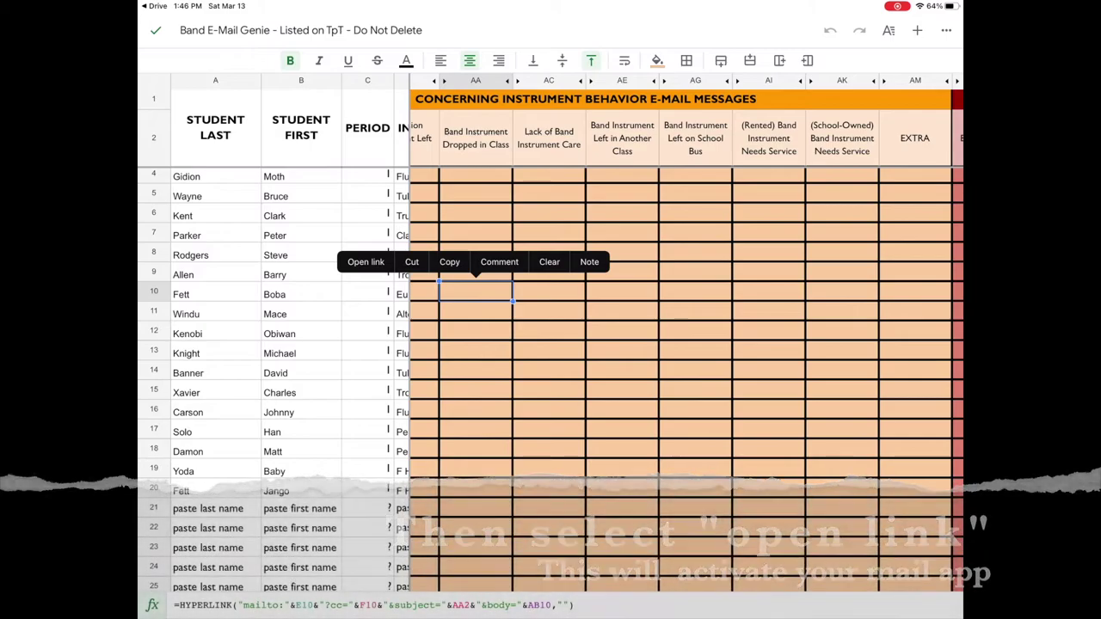
{"action": "left_click", "coordinate": [366, 262]}
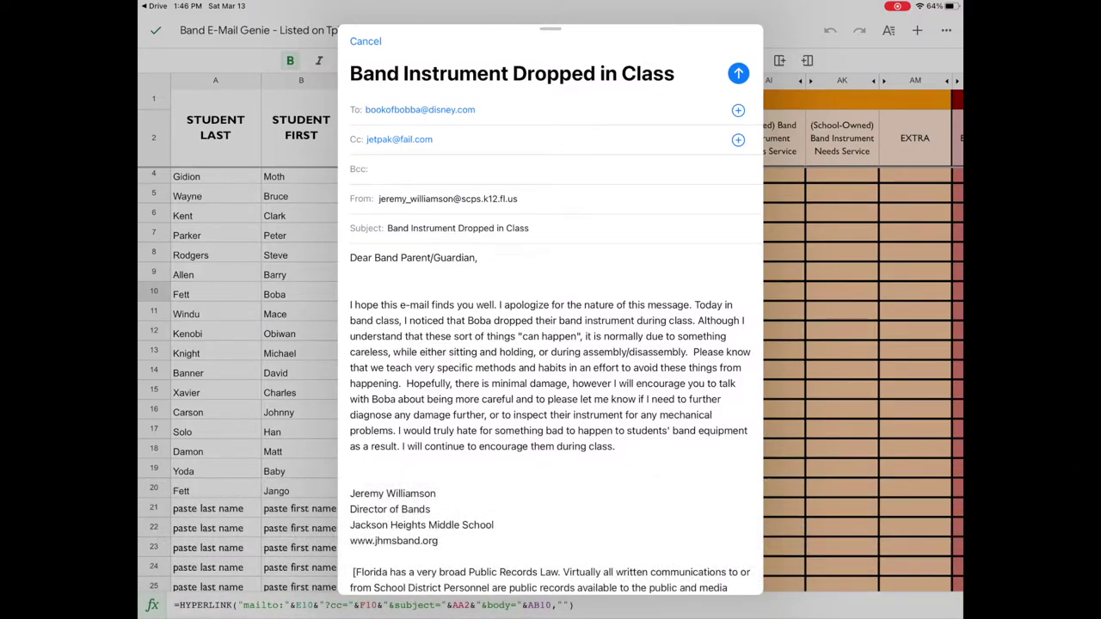
{"action": "scroll", "coordinate": [550, 344], "scroll_direction": "down", "scroll_amount": 2}
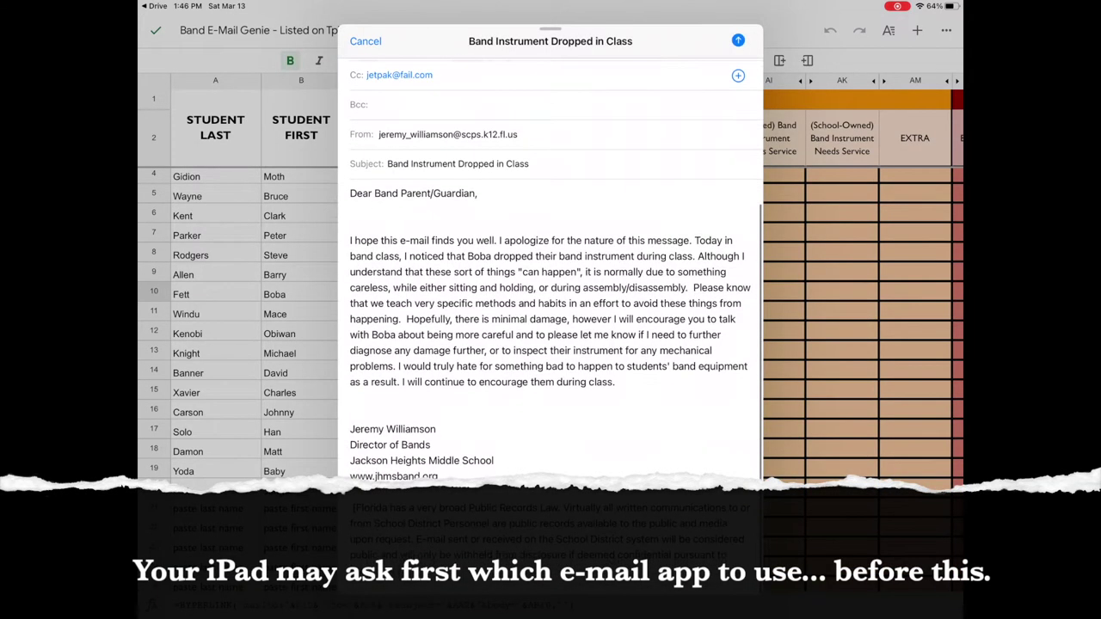
{"action": "scroll", "coordinate": [551, 344], "scroll_direction": "up", "scroll_amount": 3}
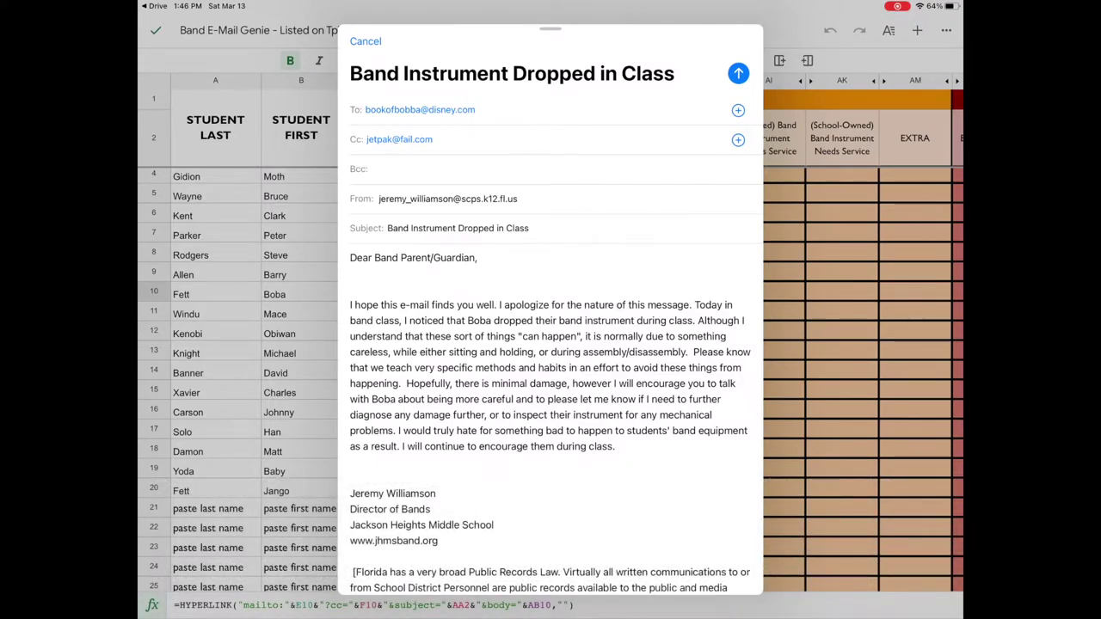
{"action": "left_click", "coordinate": [365, 41]}
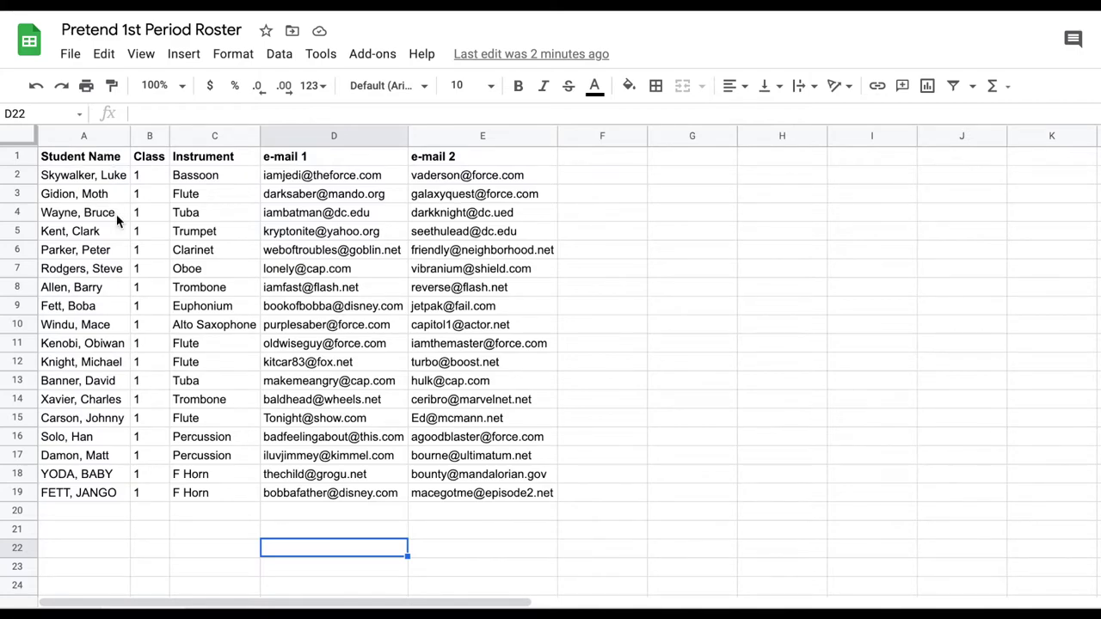
- In the Pretend 1st Period Roster spreadsheet, insert two empty columns directly after the Student Name column
{"action": "left_click", "coordinate": [109, 137]}
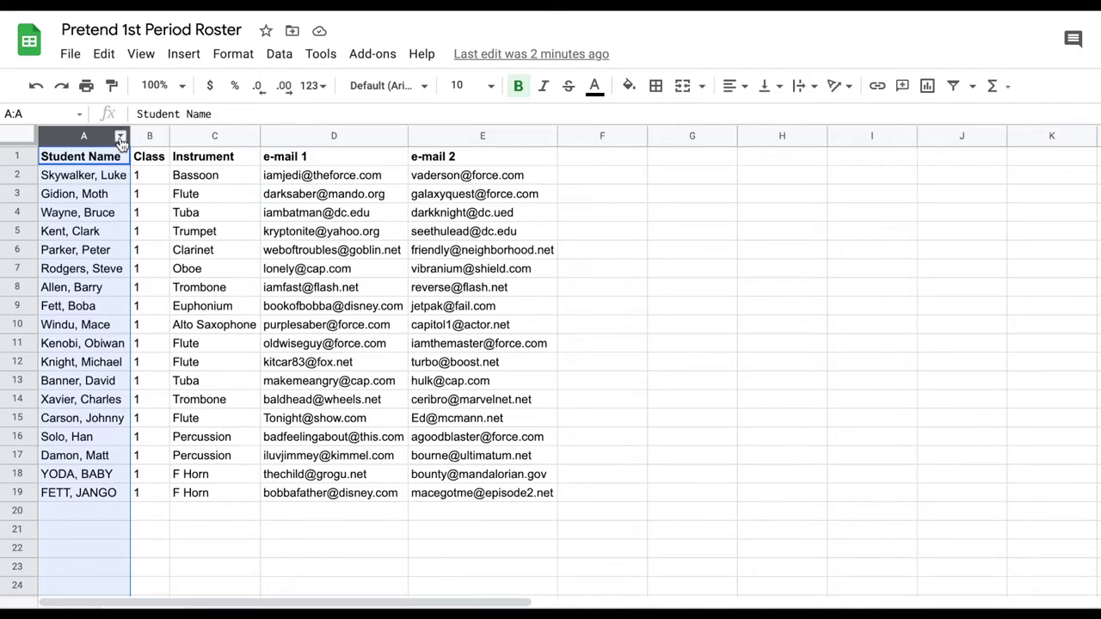
{"action": "left_click", "coordinate": [121, 137]}
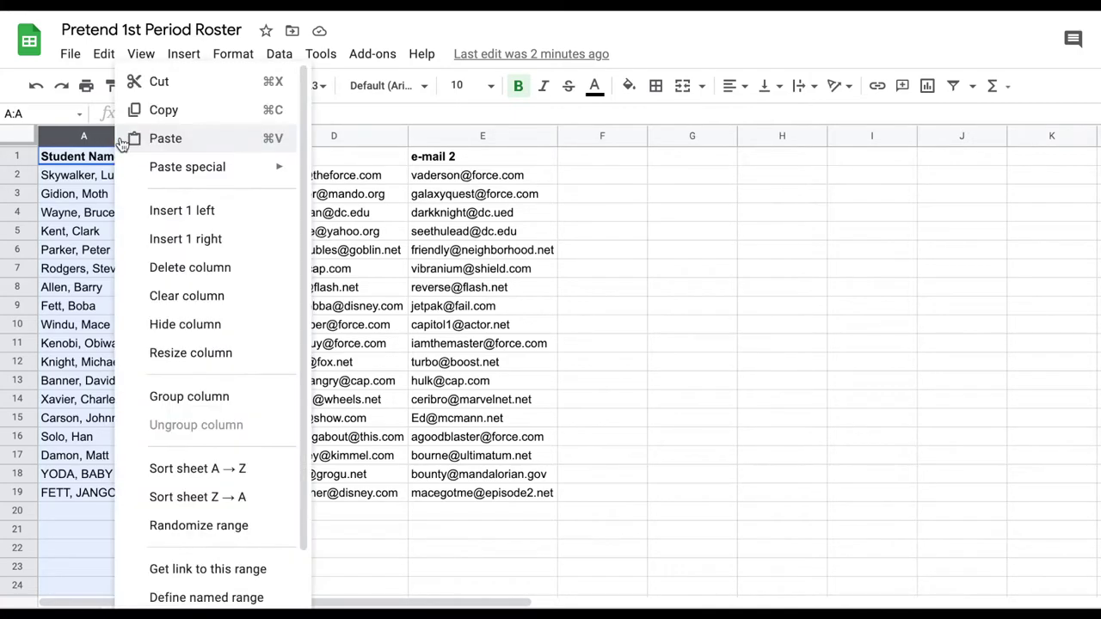
{"action": "left_click", "coordinate": [202, 238]}
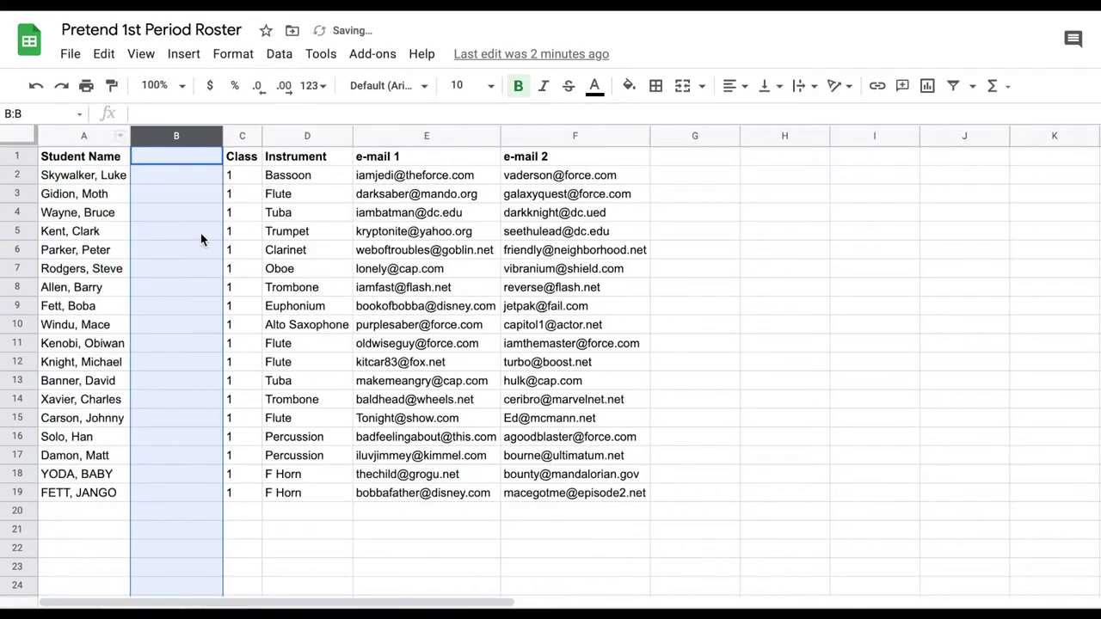
{"action": "left_click", "coordinate": [120, 137]}
{"action": "mouse_move", "coordinate": [163, 187]}
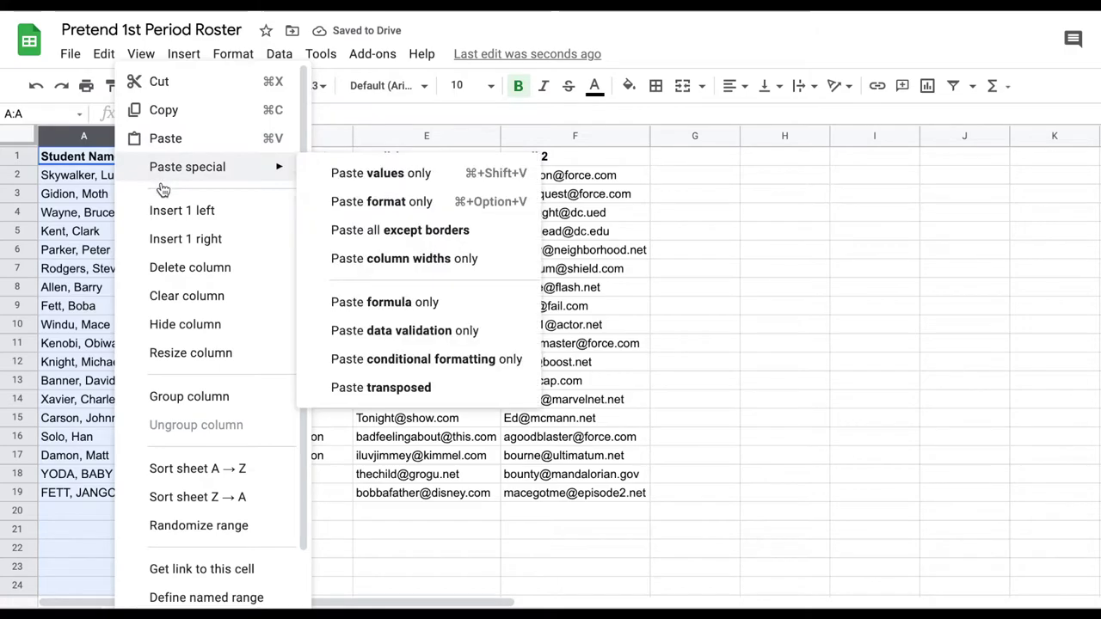
{"action": "left_click", "coordinate": [192, 238]}
{"action": "left_click", "coordinate": [262, 236]}
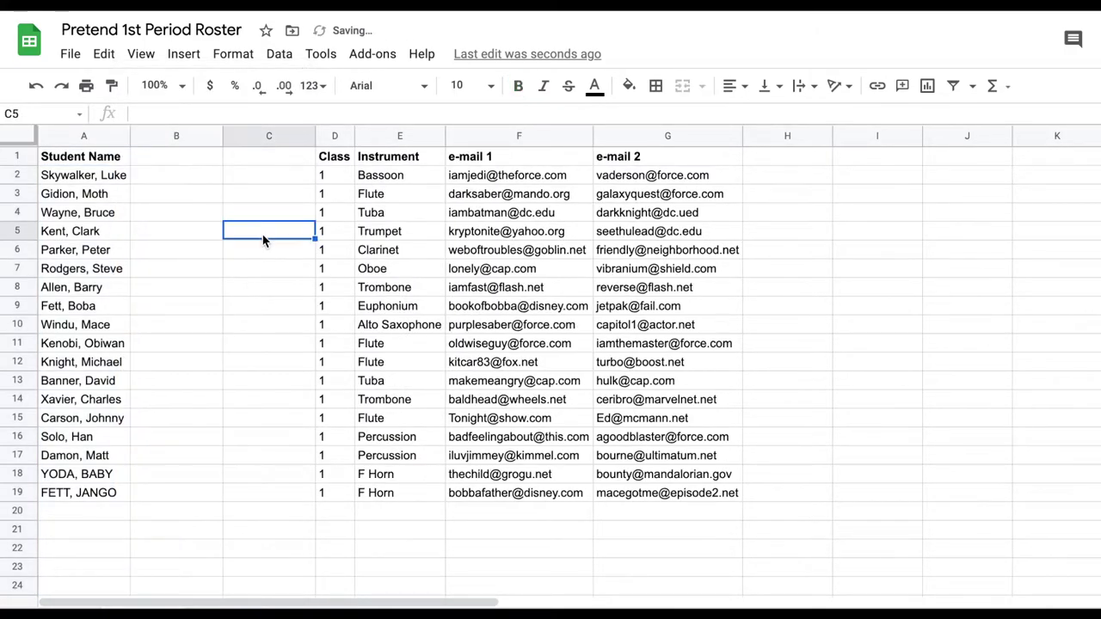
- Label the two new columns with the headers LAST in B1 and FIRST in C1
{"action": "left_click", "coordinate": [185, 158]}
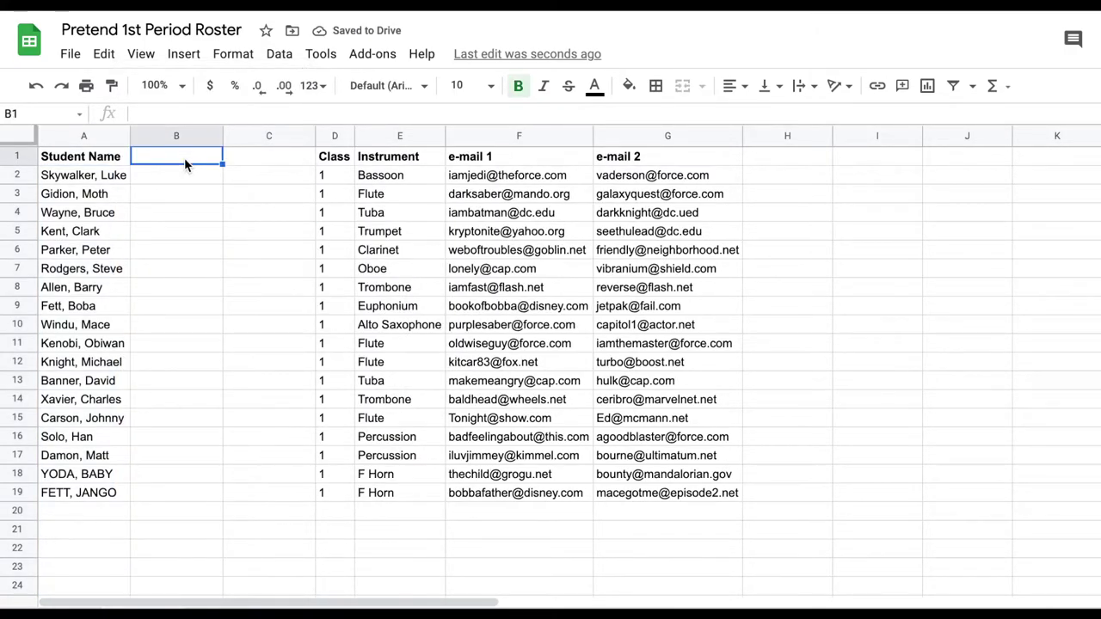
{"action": "type", "text": "LAST"}
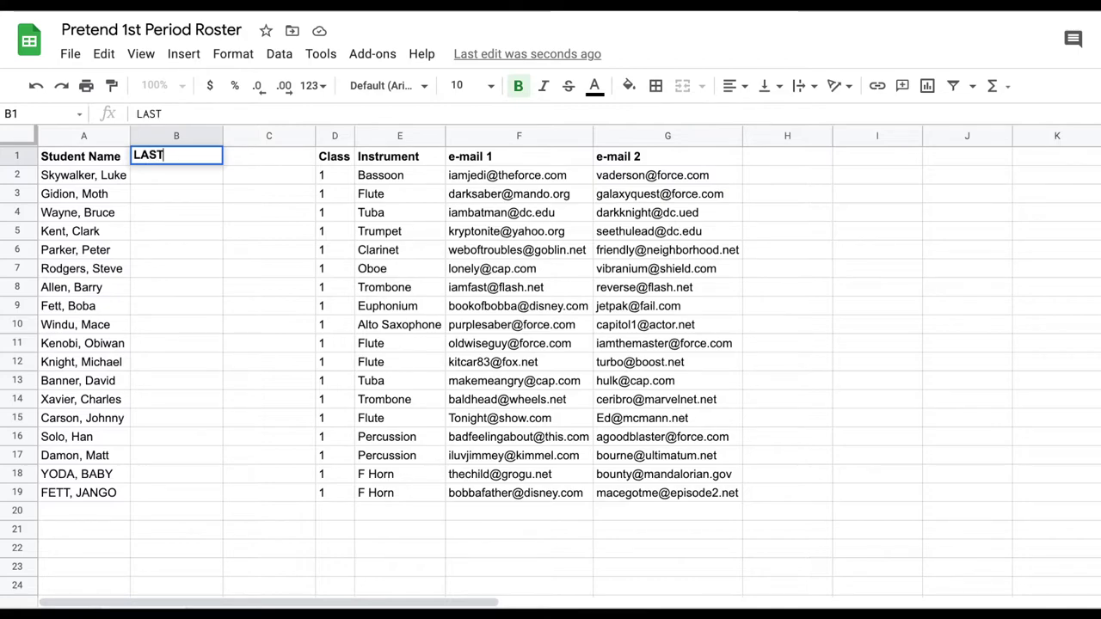
{"action": "left_click", "coordinate": [242, 164]}
{"action": "type", "text": "FIRST"}
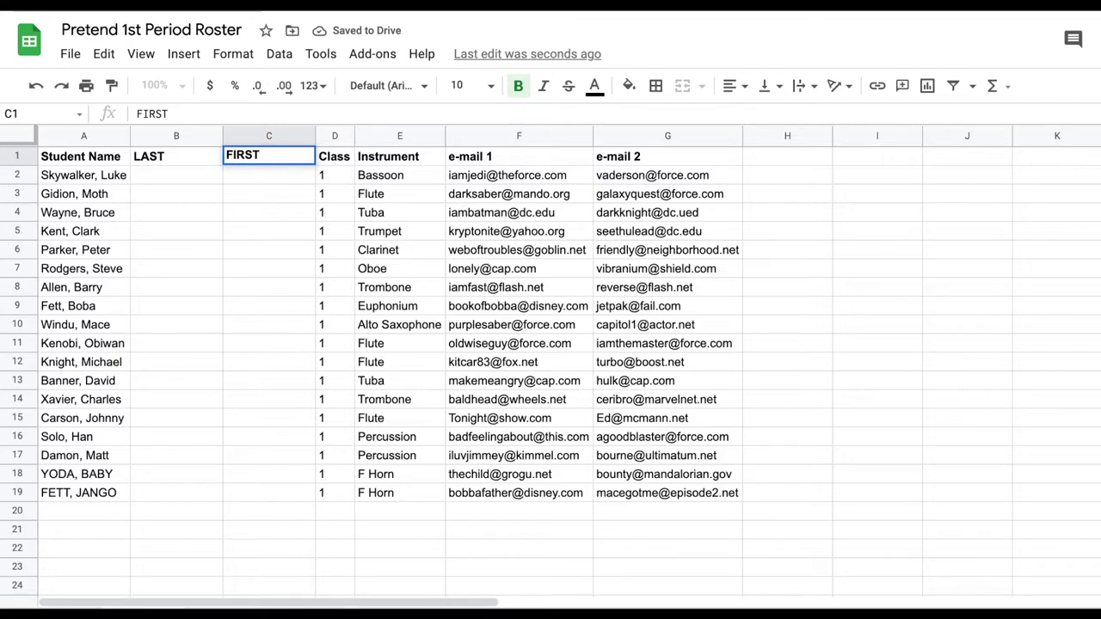
{"action": "key", "text": "Return"}
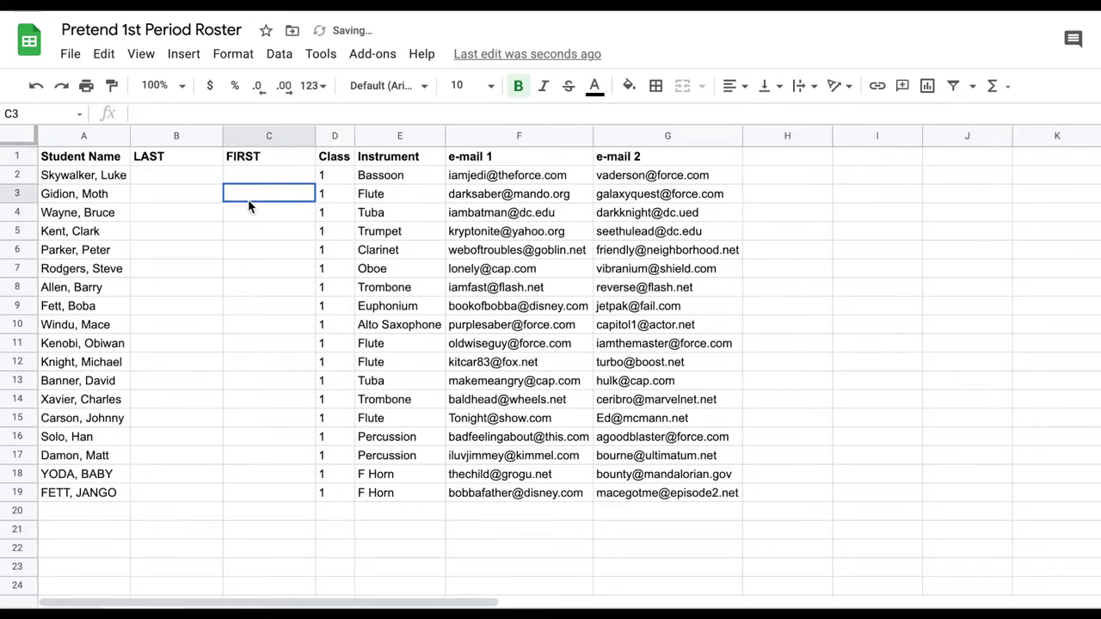
- Enter =LEFT(A2, SEARCH(" ",A2) - 2) in B2 and accept the suggested autofill for the rest of the LAST column
{"action": "left_click", "coordinate": [197, 179]}
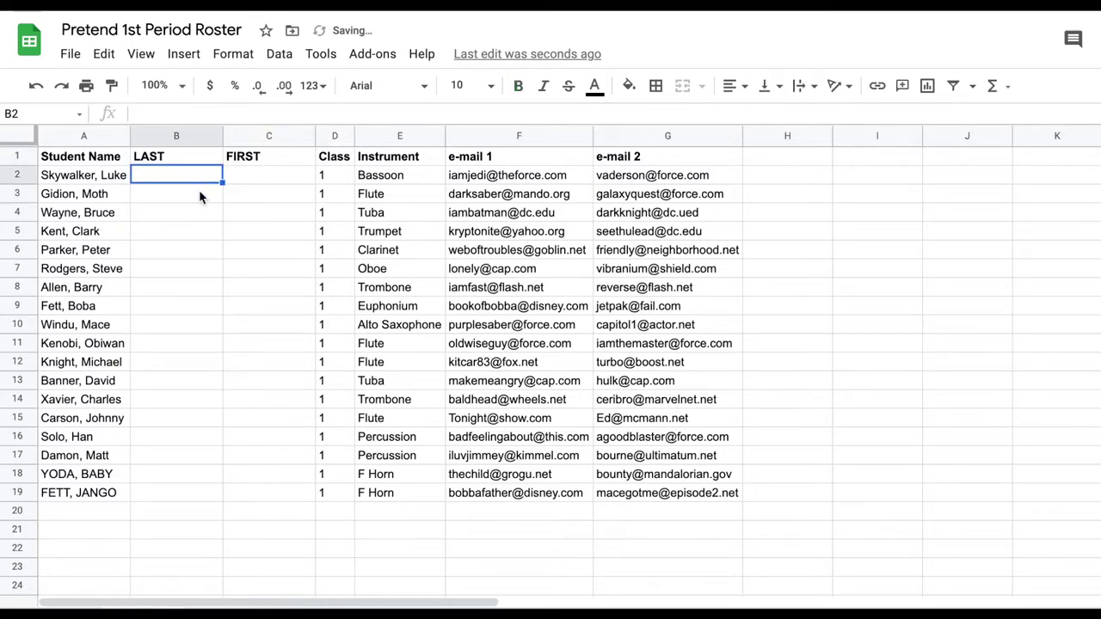
{"action": "left_click", "coordinate": [199, 194]}
{"action": "left_click", "coordinate": [176, 176]}
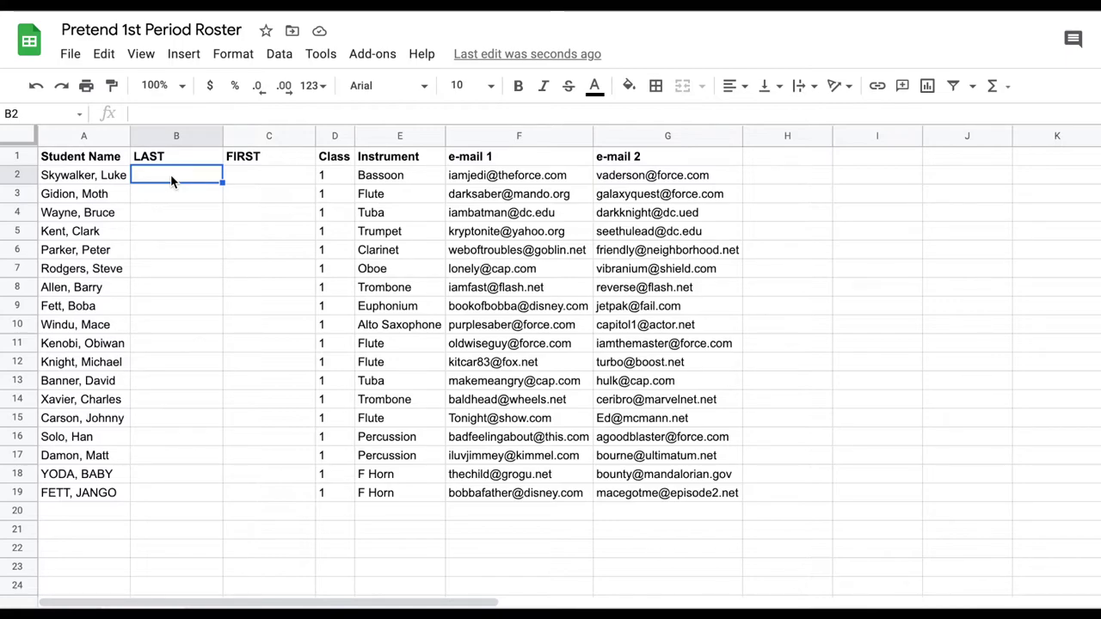
{"action": "type", "text": "="}
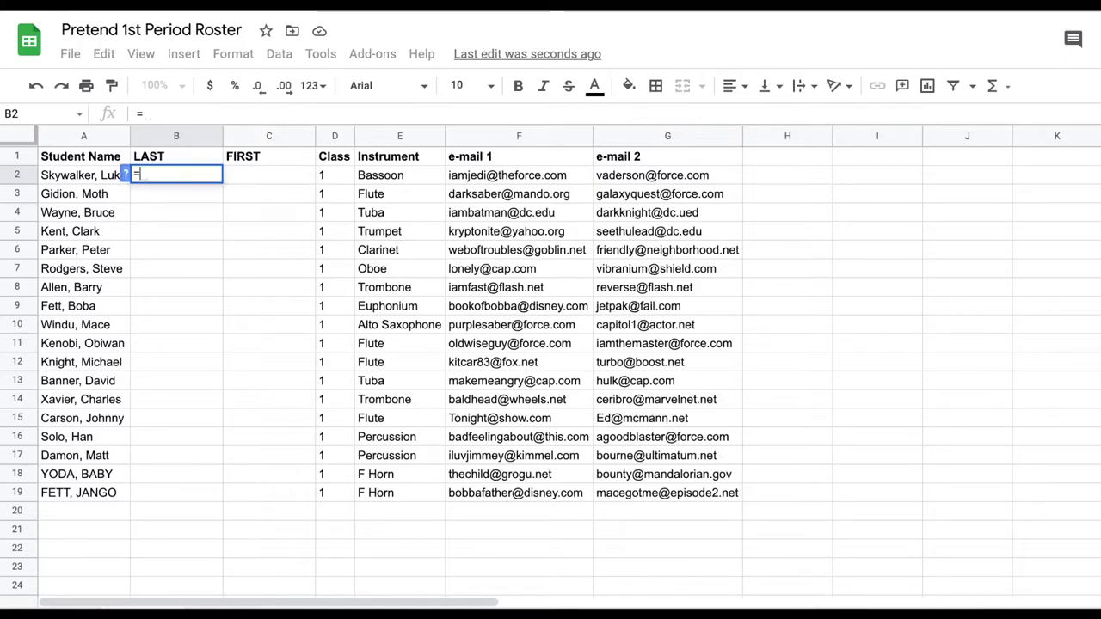
{"action": "type", "text": "LEFT"}
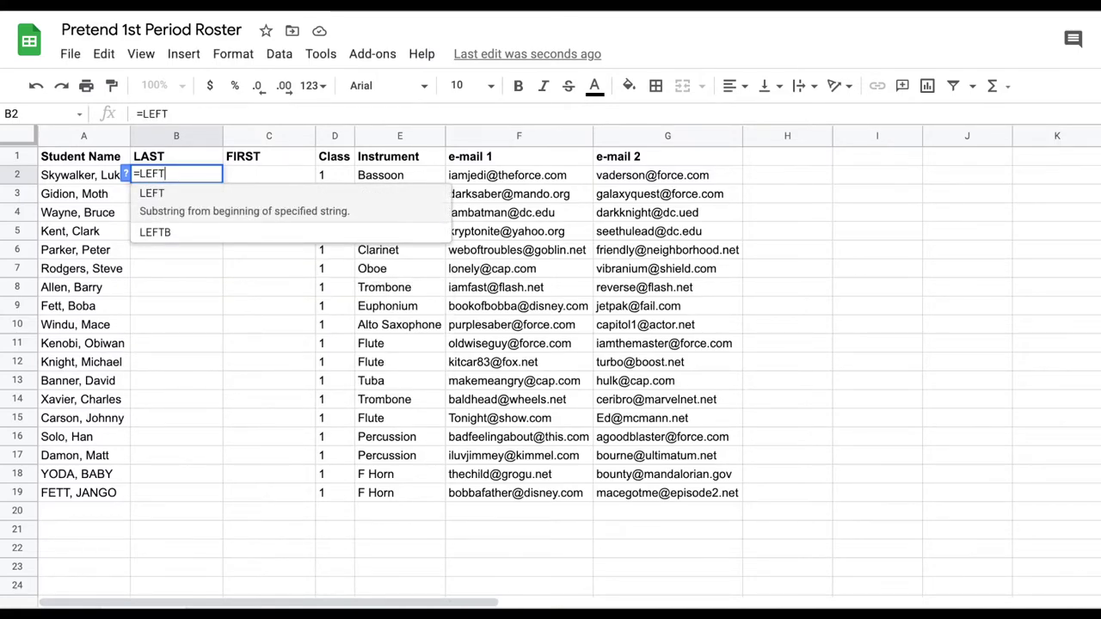
{"action": "type", "text": "("}
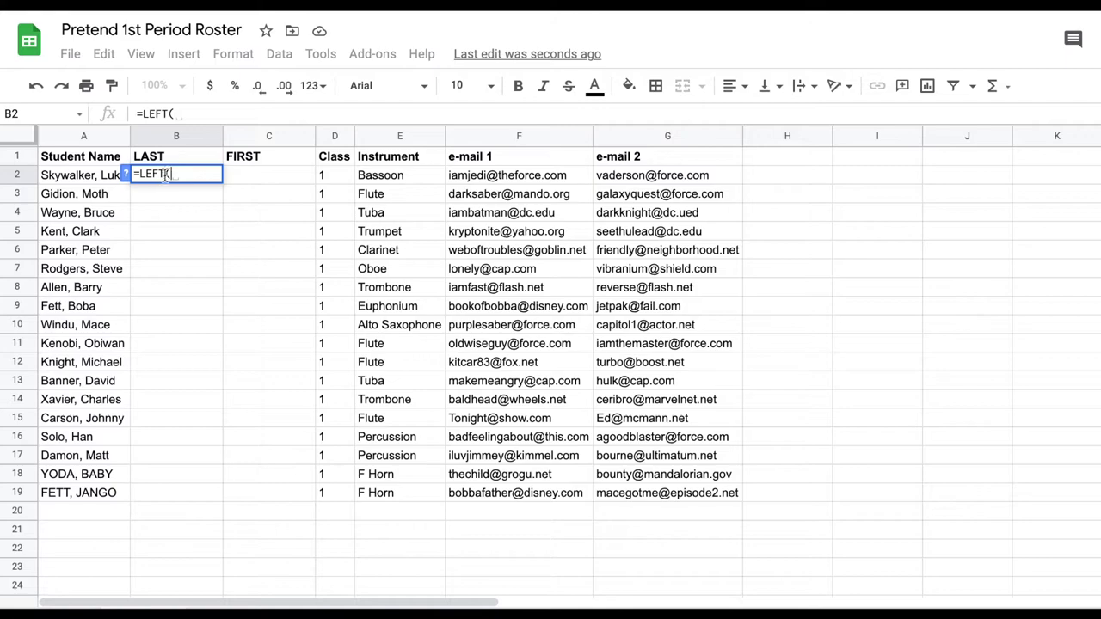
{"action": "left_click", "coordinate": [86, 175]}
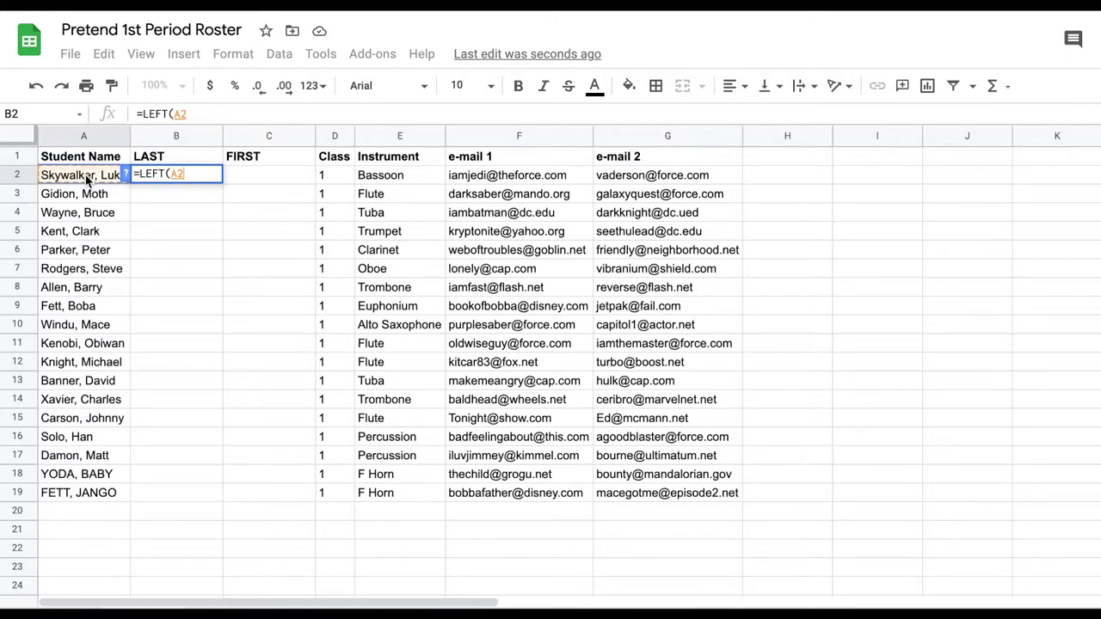
{"action": "type", "text": ", "}
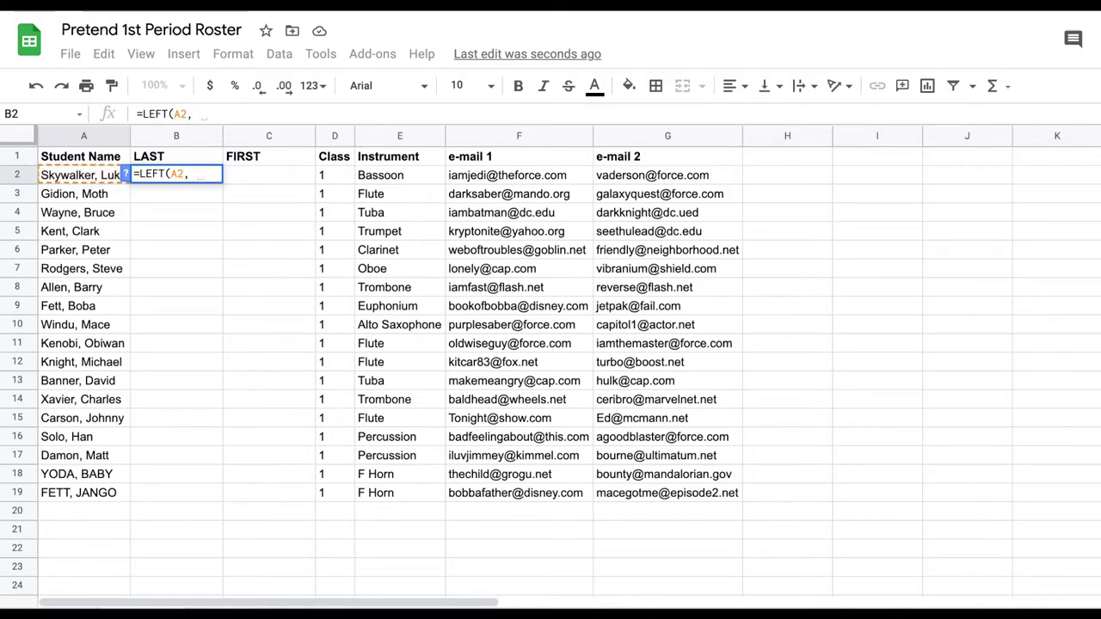
{"action": "type", "text": "SEARCH"}
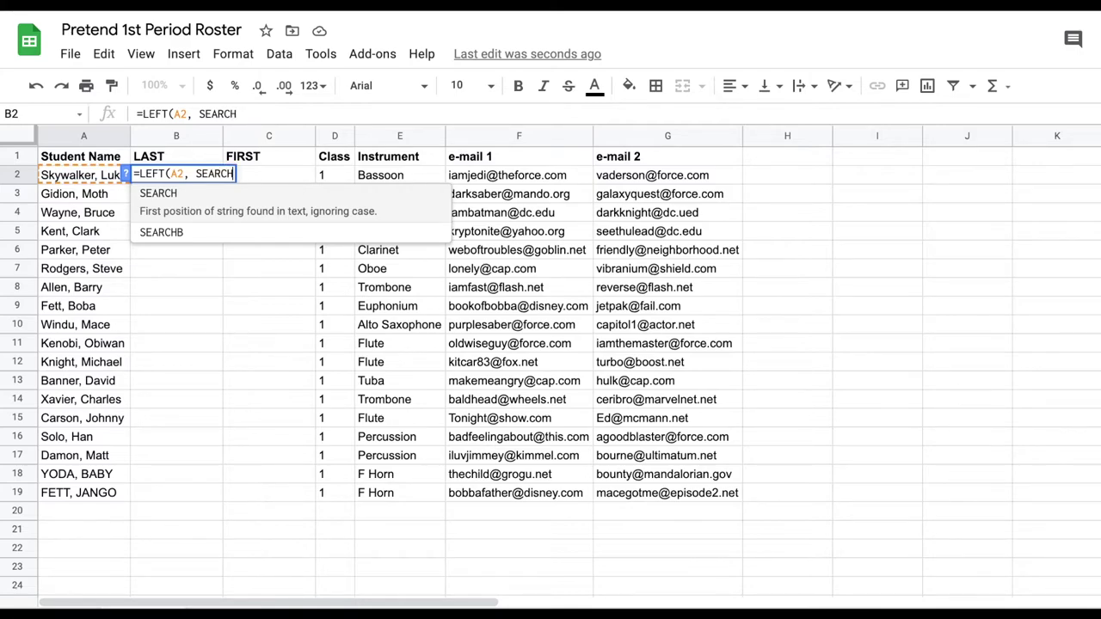
{"action": "type", "text": "("}
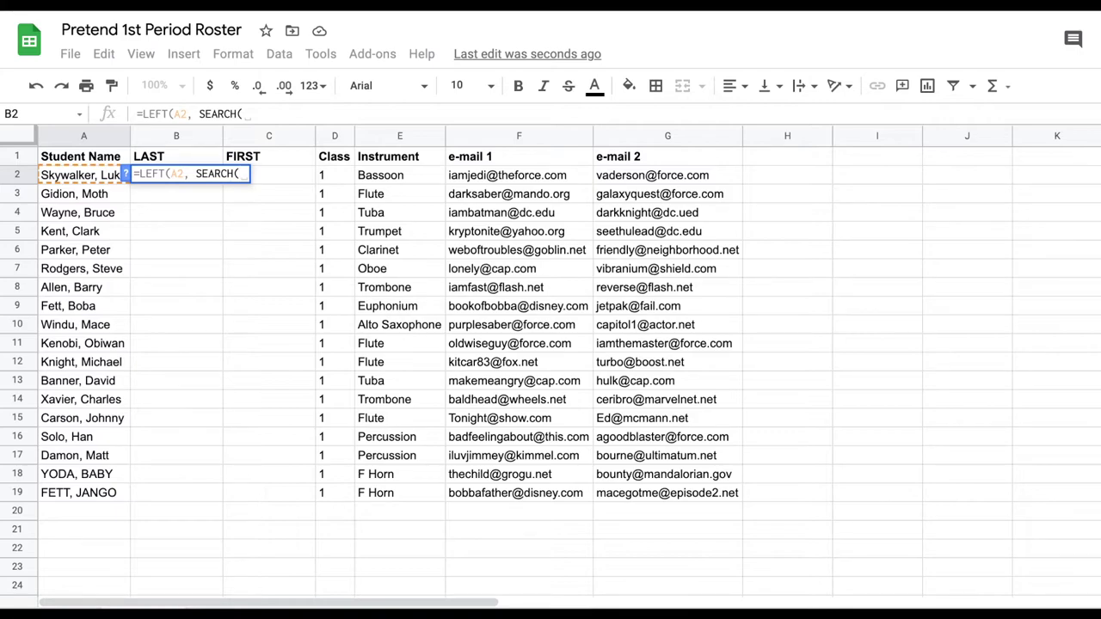
{"action": "type", "text": "\""}
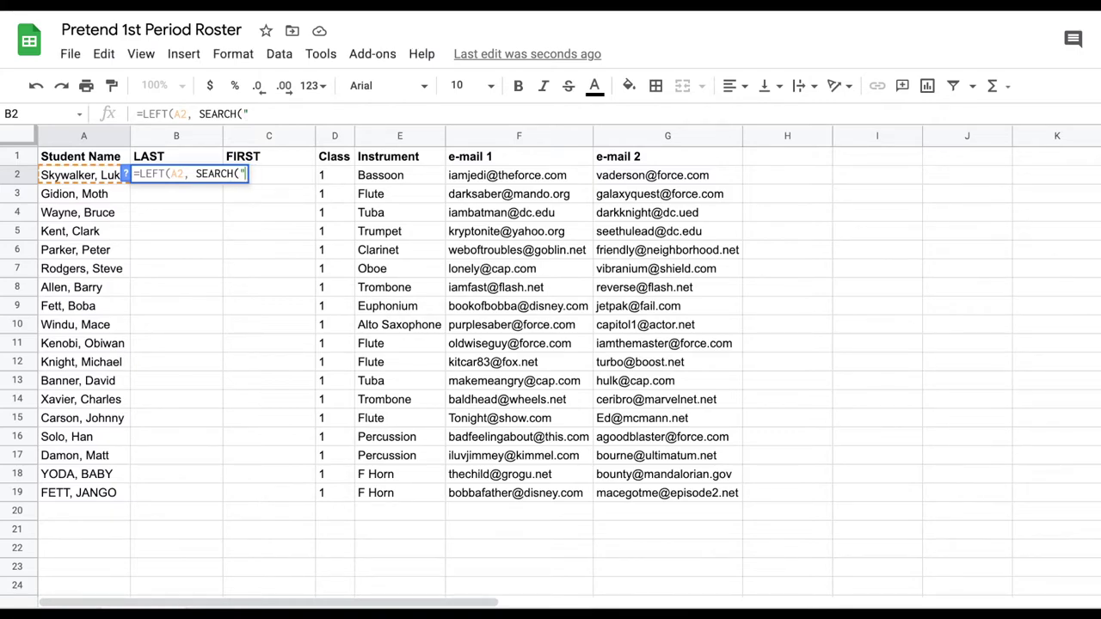
{"action": "type", "text": " \","}
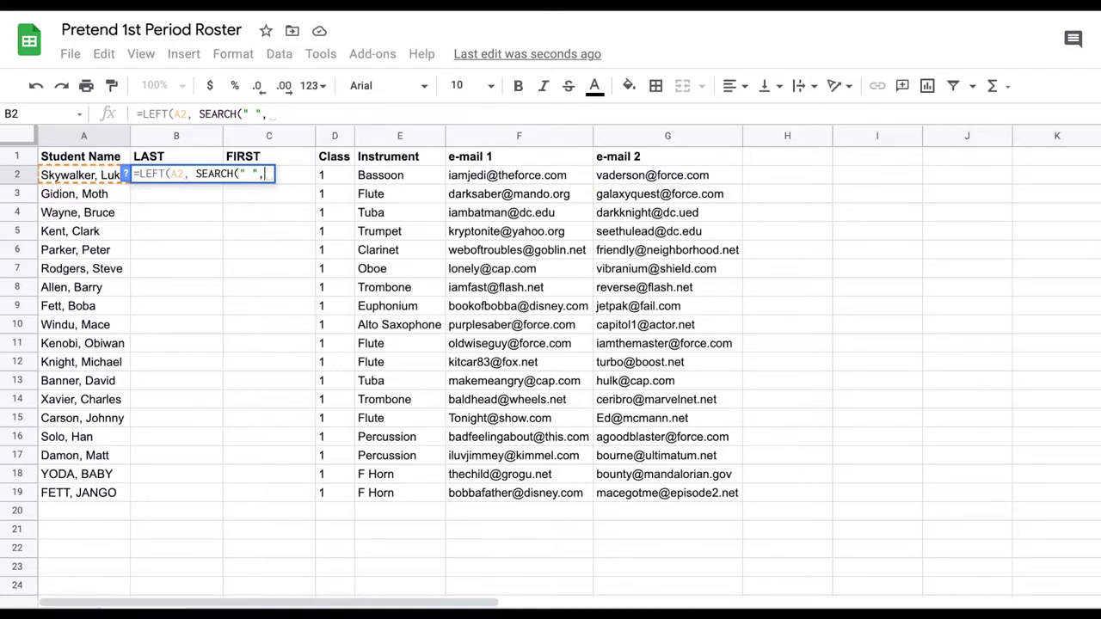
{"action": "left_click", "coordinate": [68, 176]}
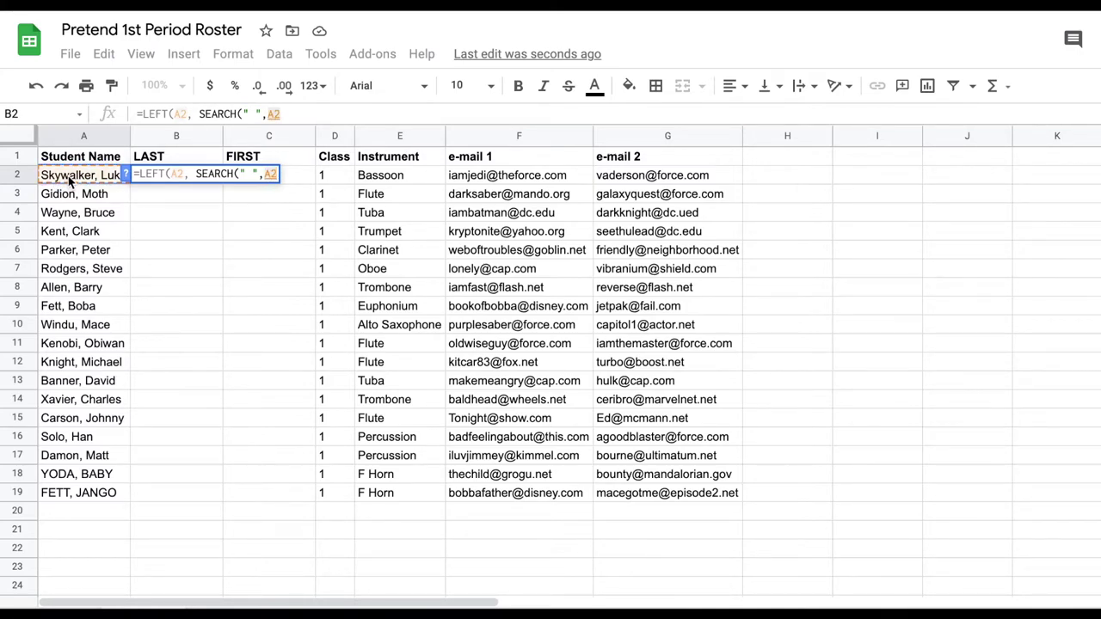
{"action": "type", "text": ")"}
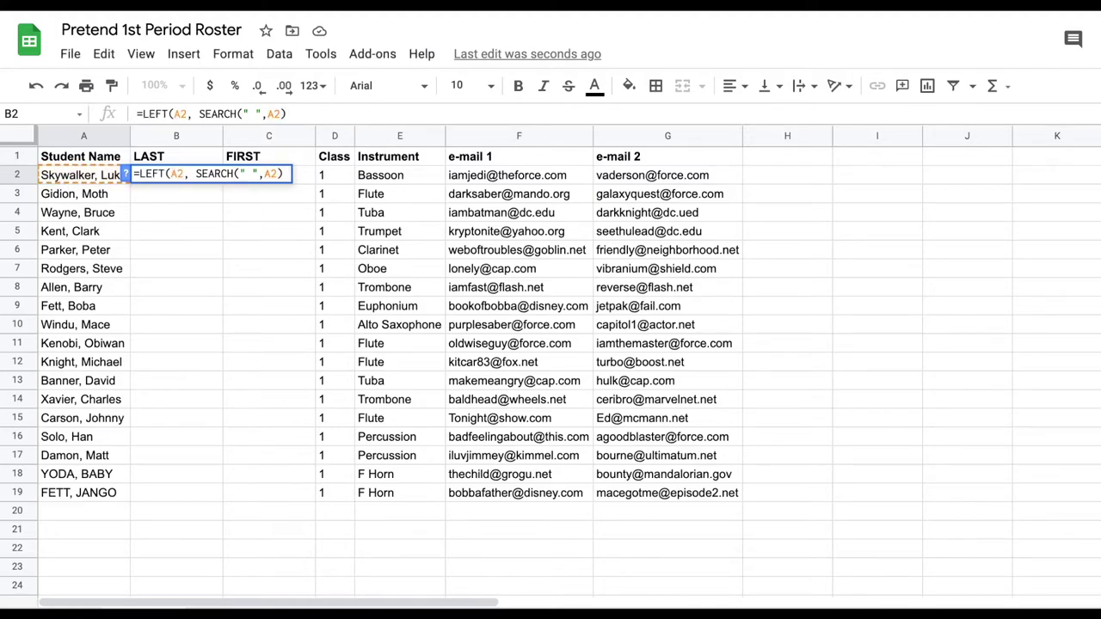
{"action": "type", "text": " - 2)"}
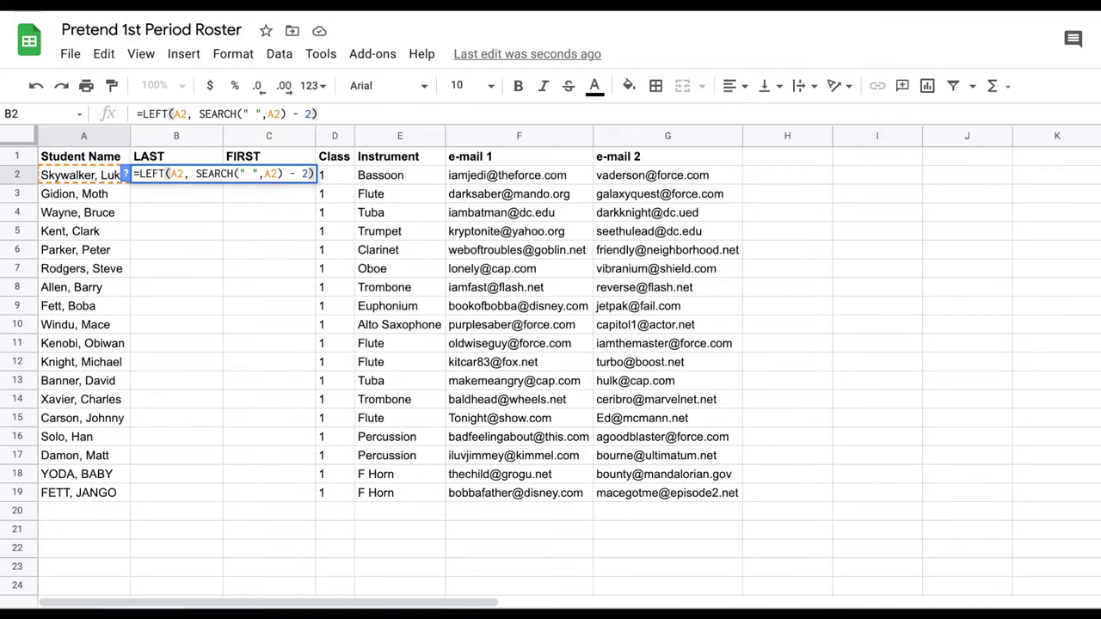
{"action": "key", "text": "Return"}
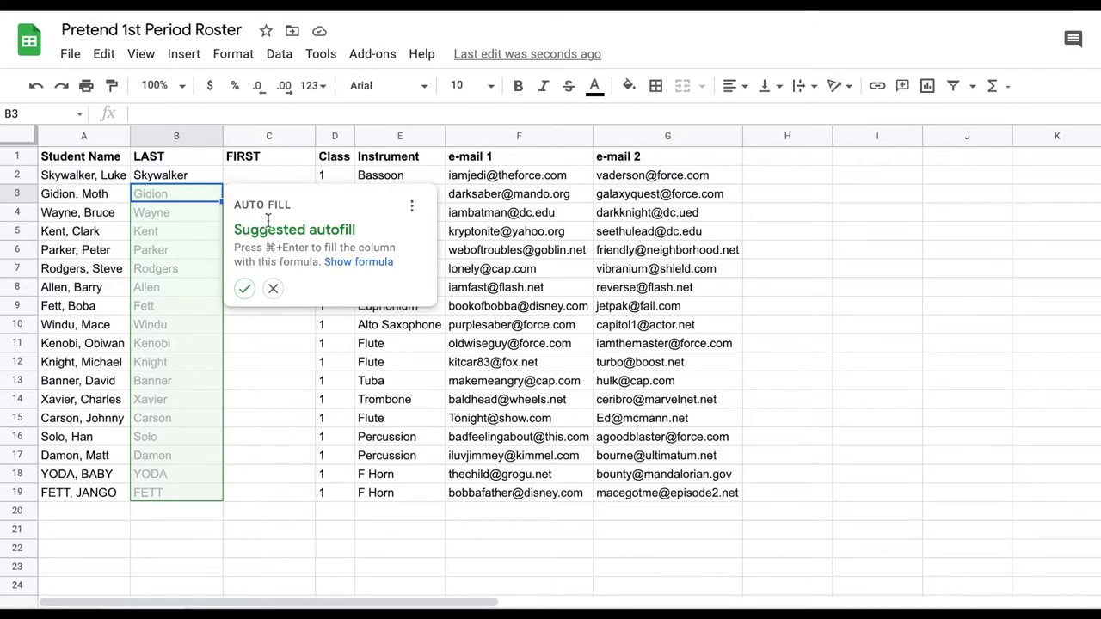
{"action": "left_click", "coordinate": [245, 289]}
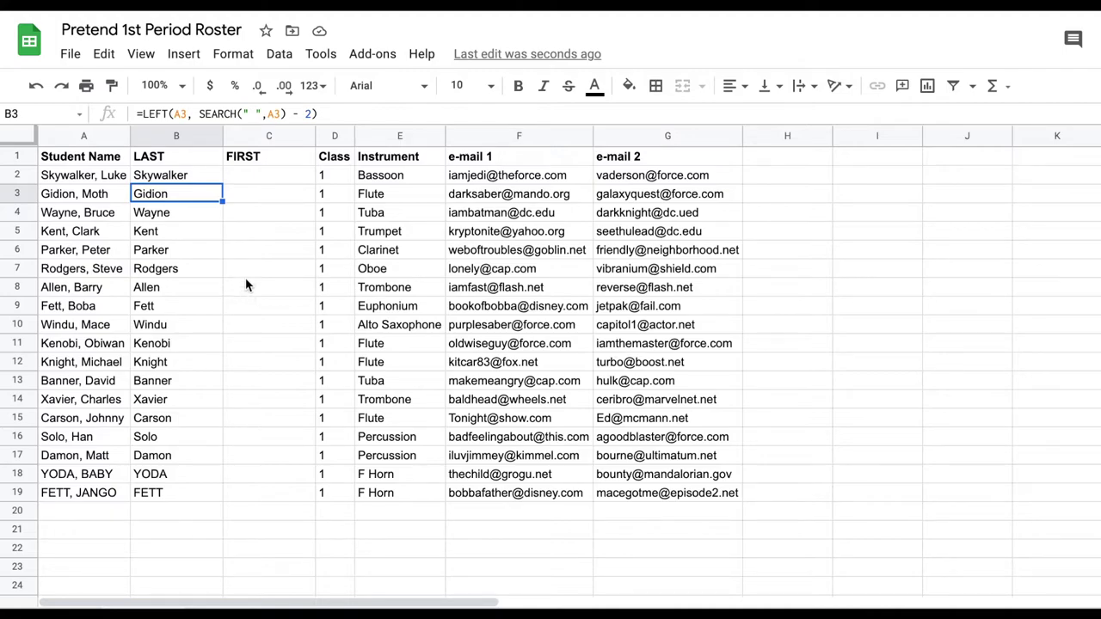
- Enter the first-name formula =RIGHT(A2, LEN(A2) - SEARCH(" ",A2)) in cell C2 under FIRST
{"action": "left_click", "coordinate": [257, 179]}
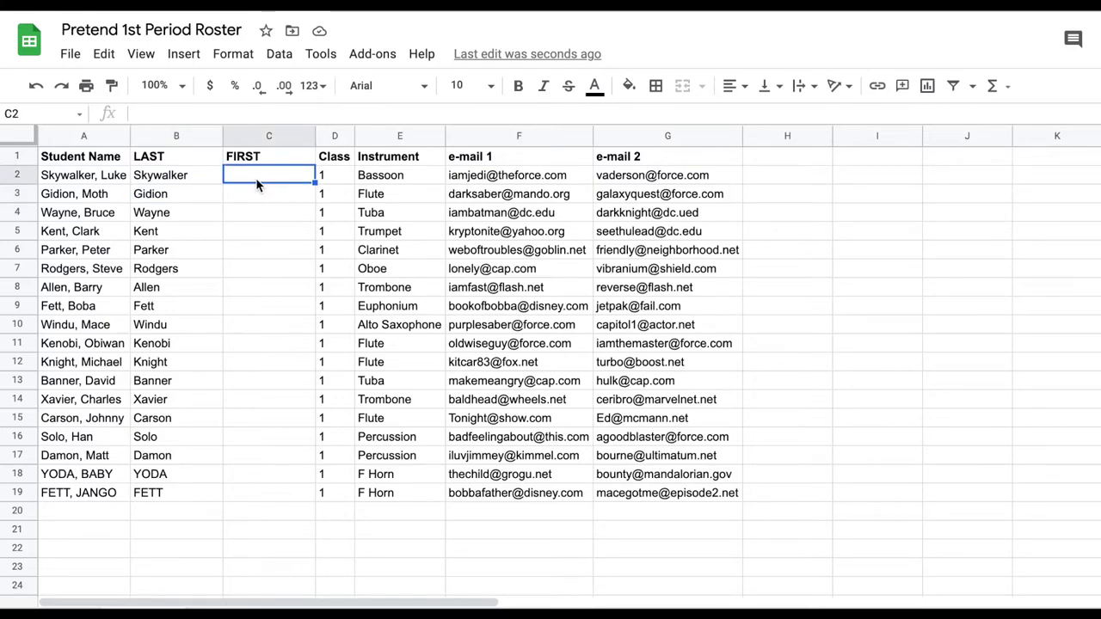
{"action": "type", "text": "="}
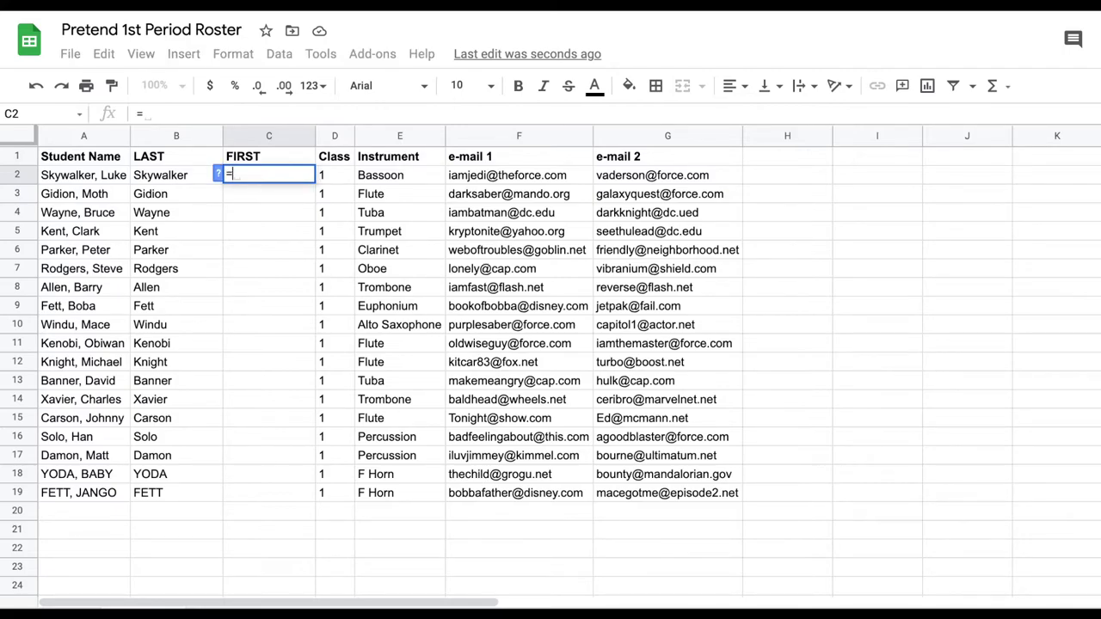
{"action": "type", "text": "RIGHT"}
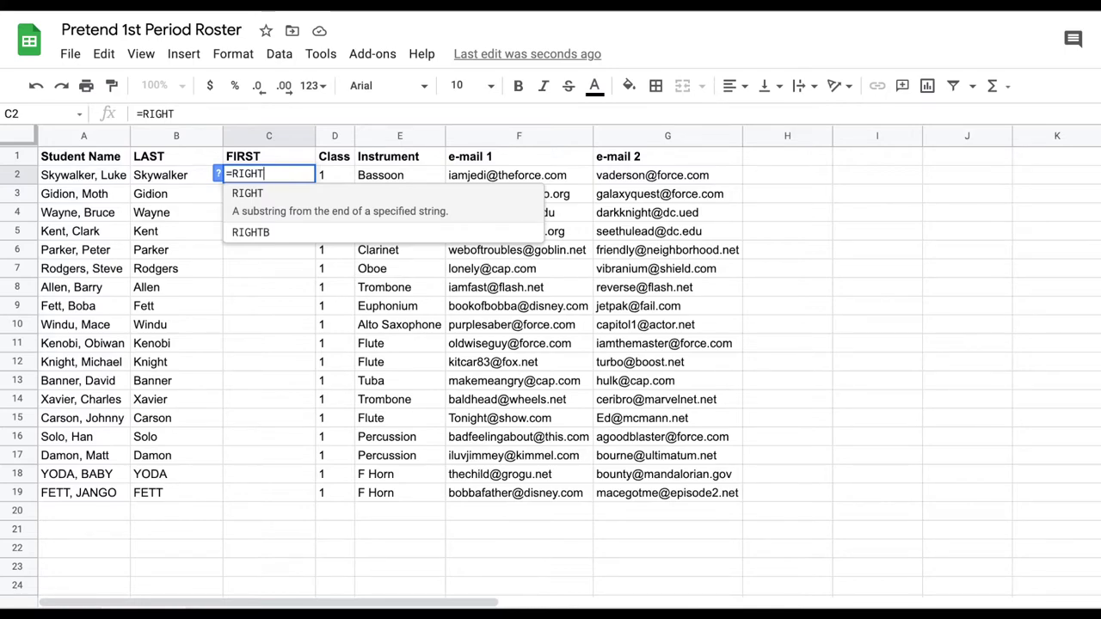
{"action": "type", "text": "("}
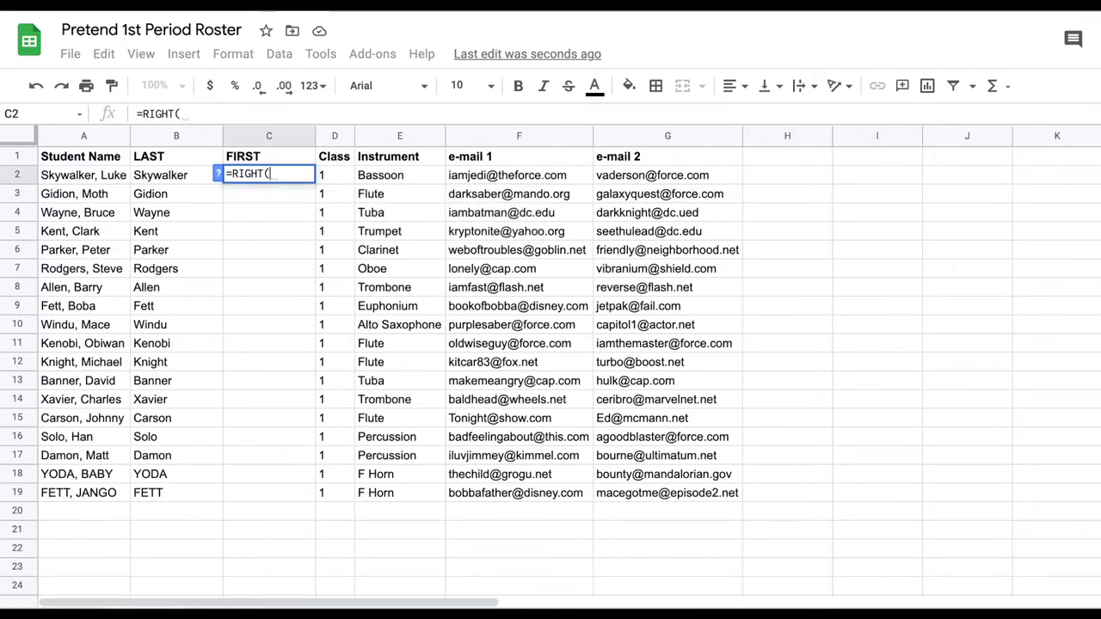
{"action": "left_click", "coordinate": [84, 178]}
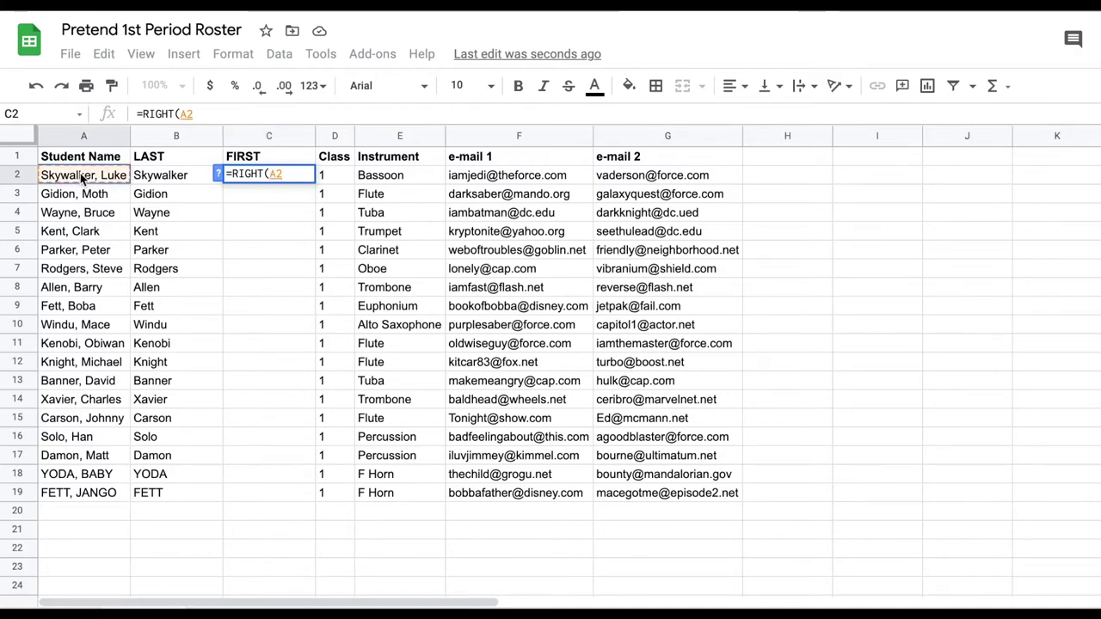
{"action": "type", "text": ", "}
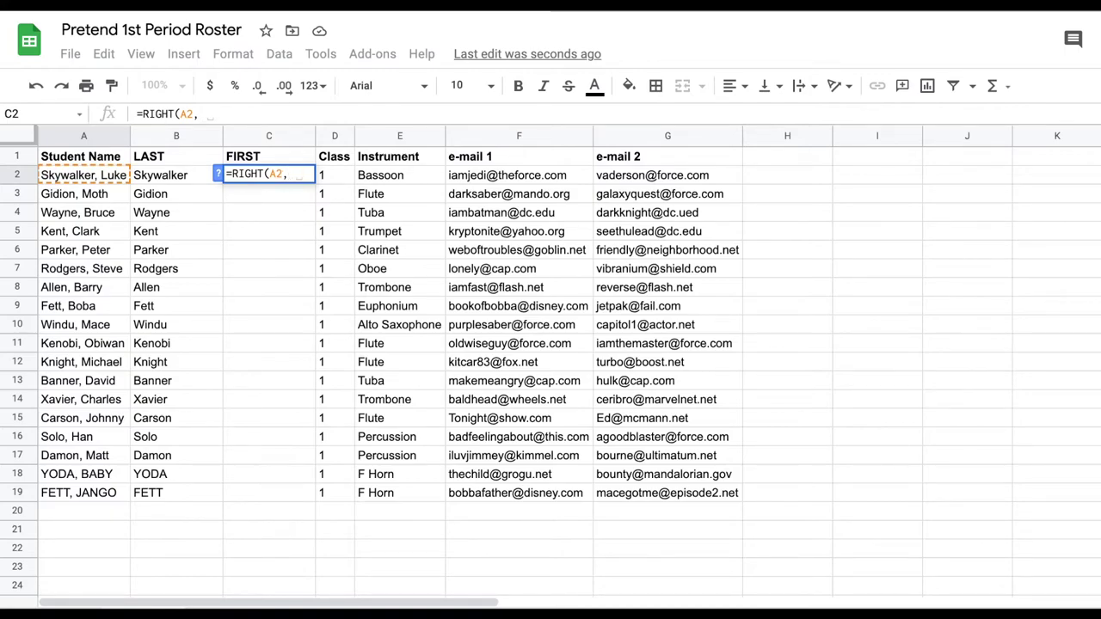
{"action": "type", "text": "LEN"}
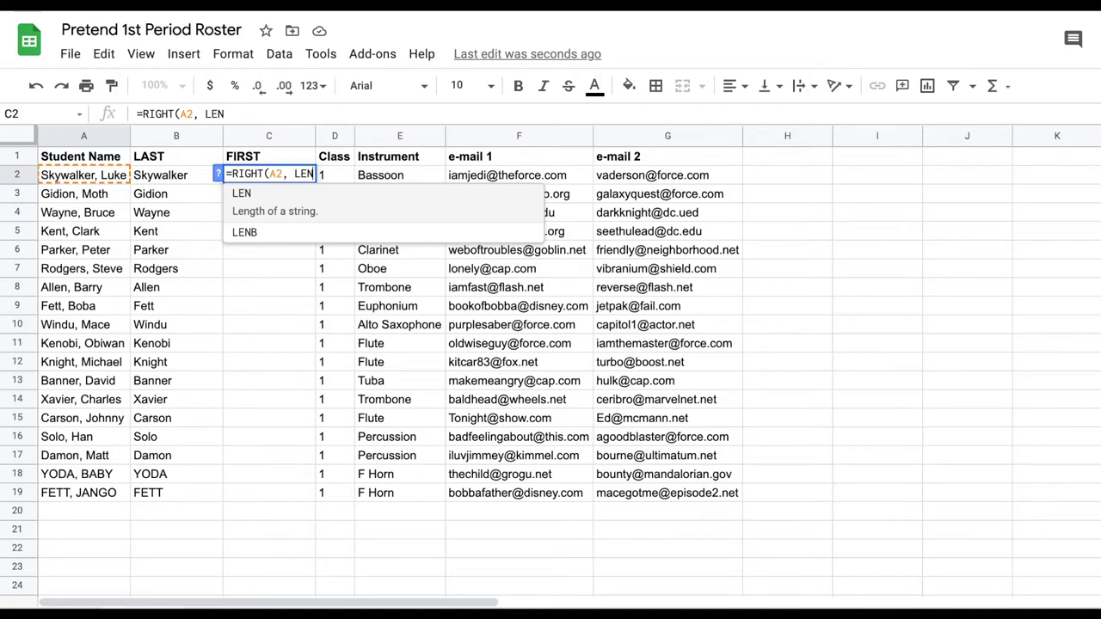
{"action": "type", "text": "("}
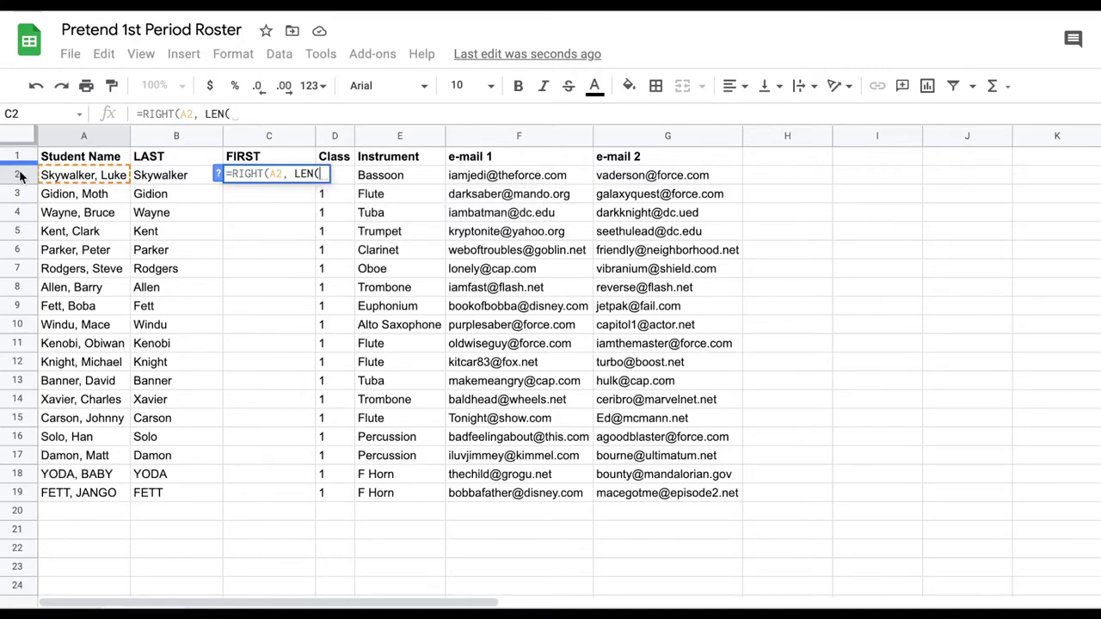
{"action": "left_click", "coordinate": [74, 178]}
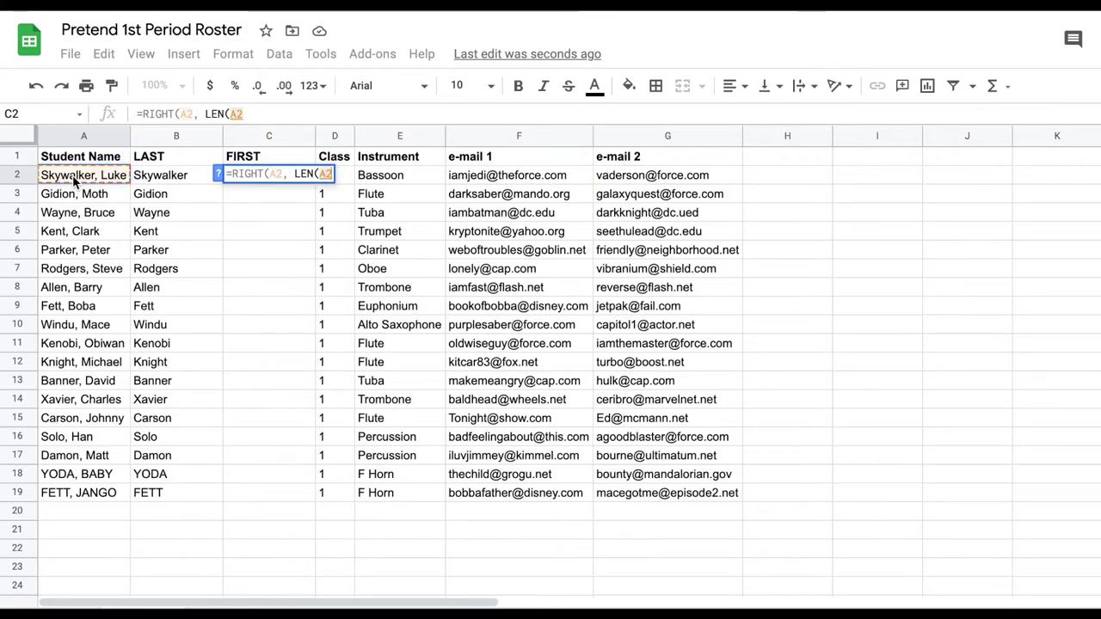
{"action": "type", "text": ")"}
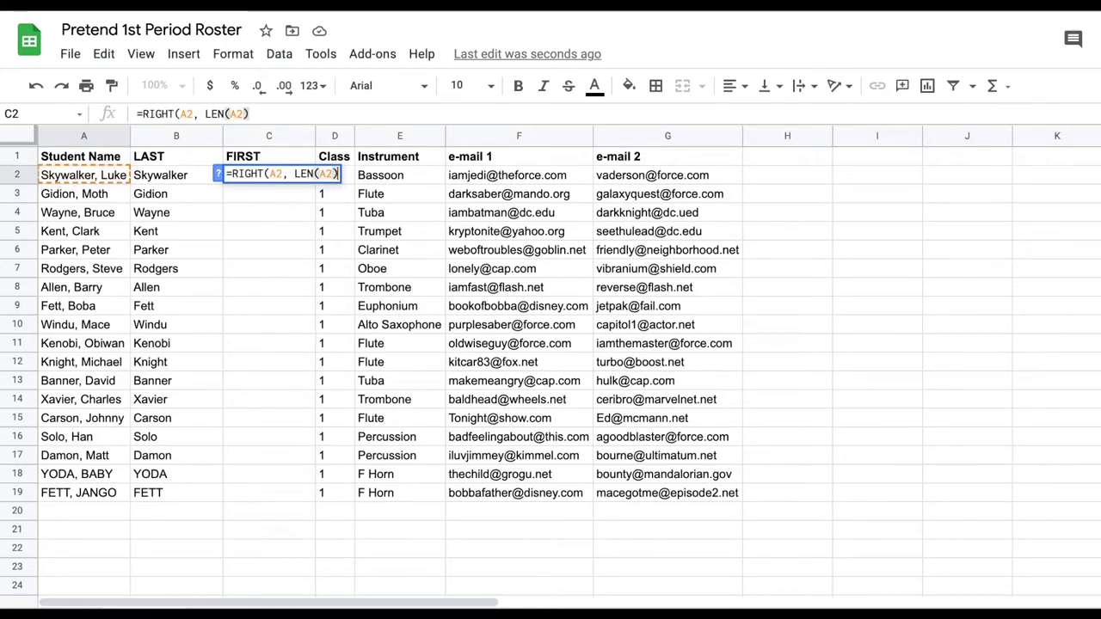
{"action": "type", "text": " -"}
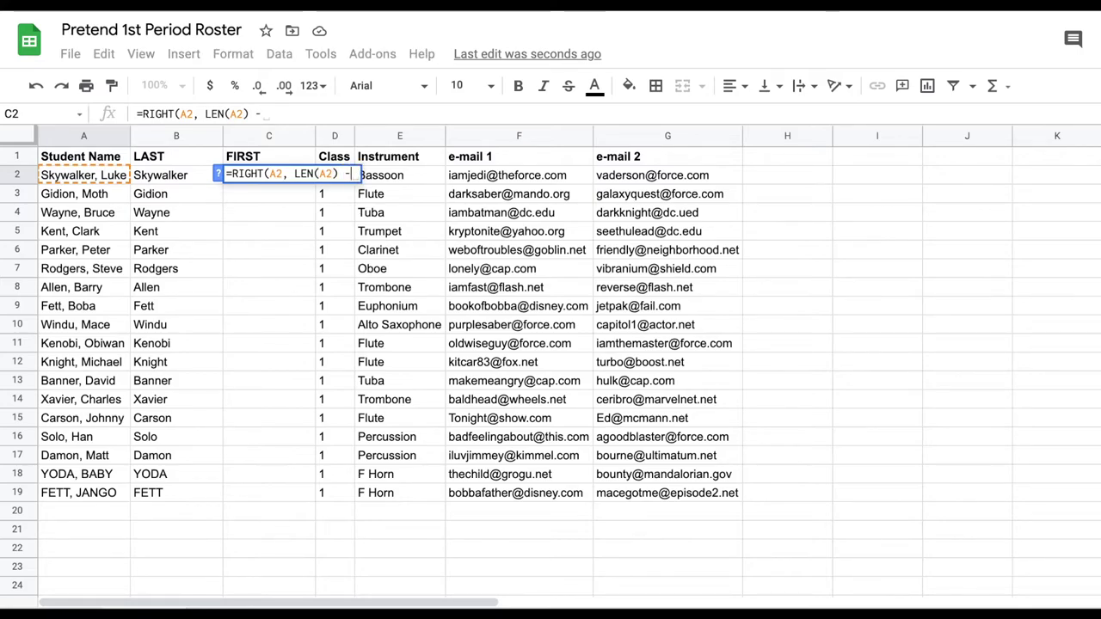
{"action": "type", "text": " SE"}
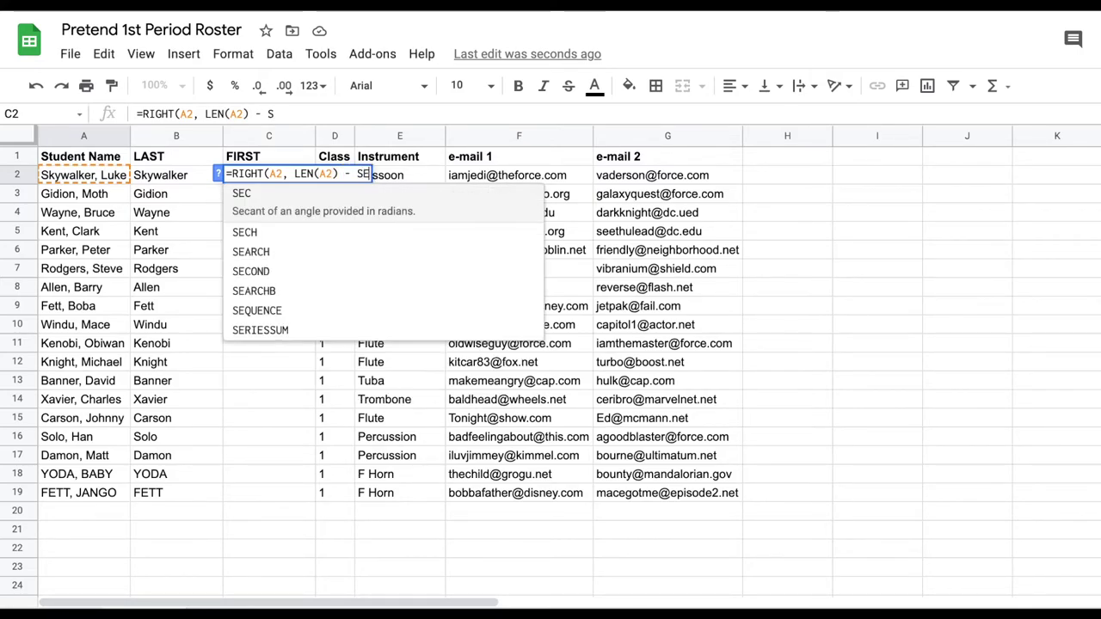
{"action": "type", "text": "ARCH"}
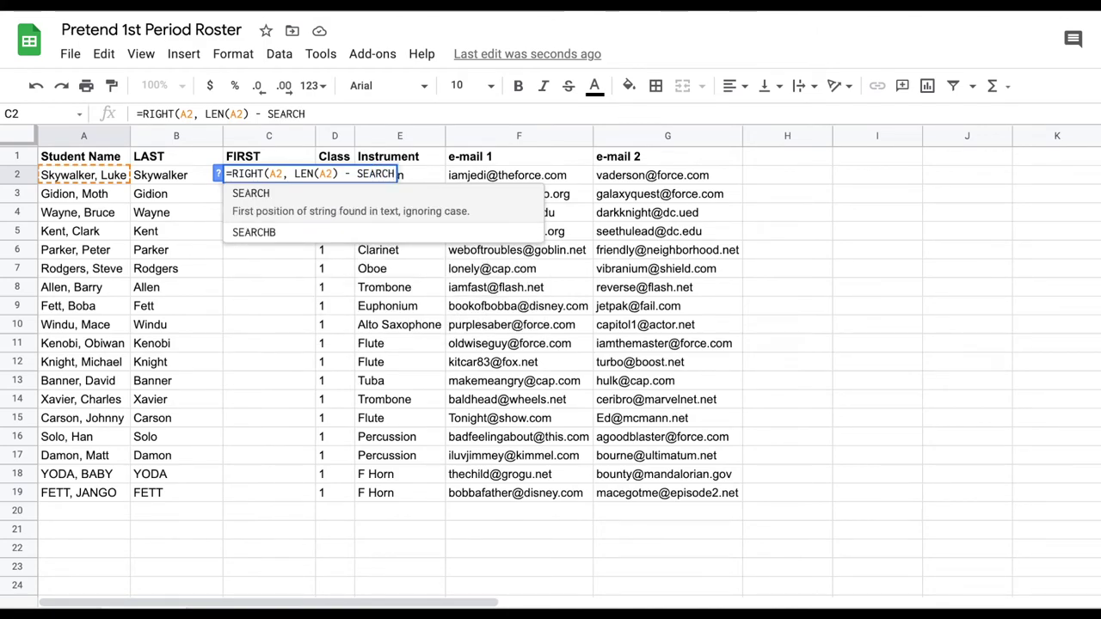
{"action": "type", "text": "("}
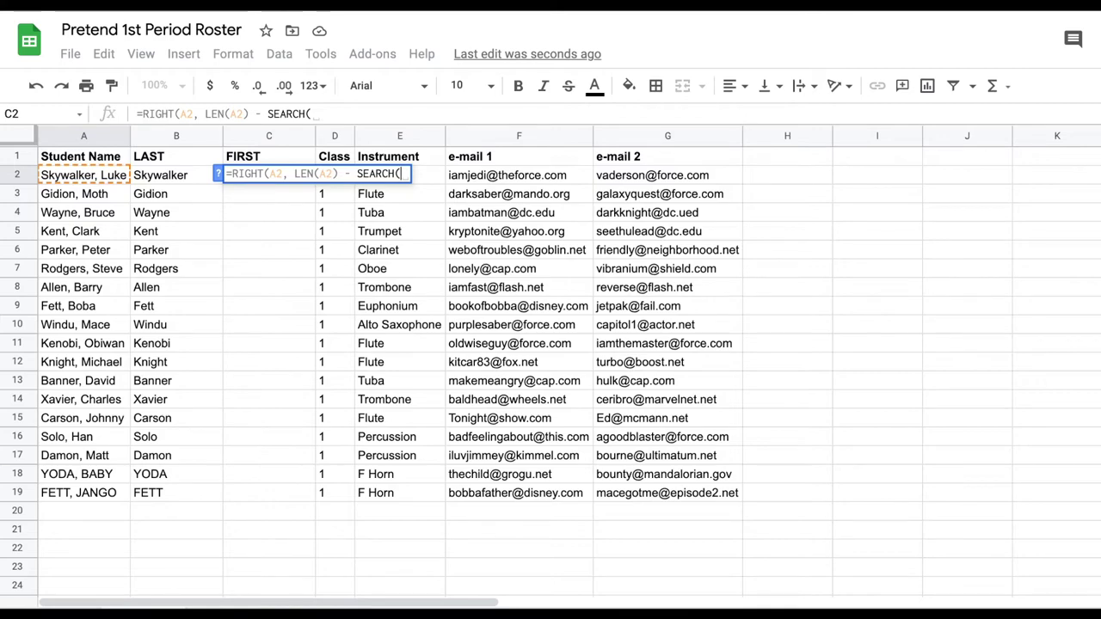
{"action": "type", "text": "\""}
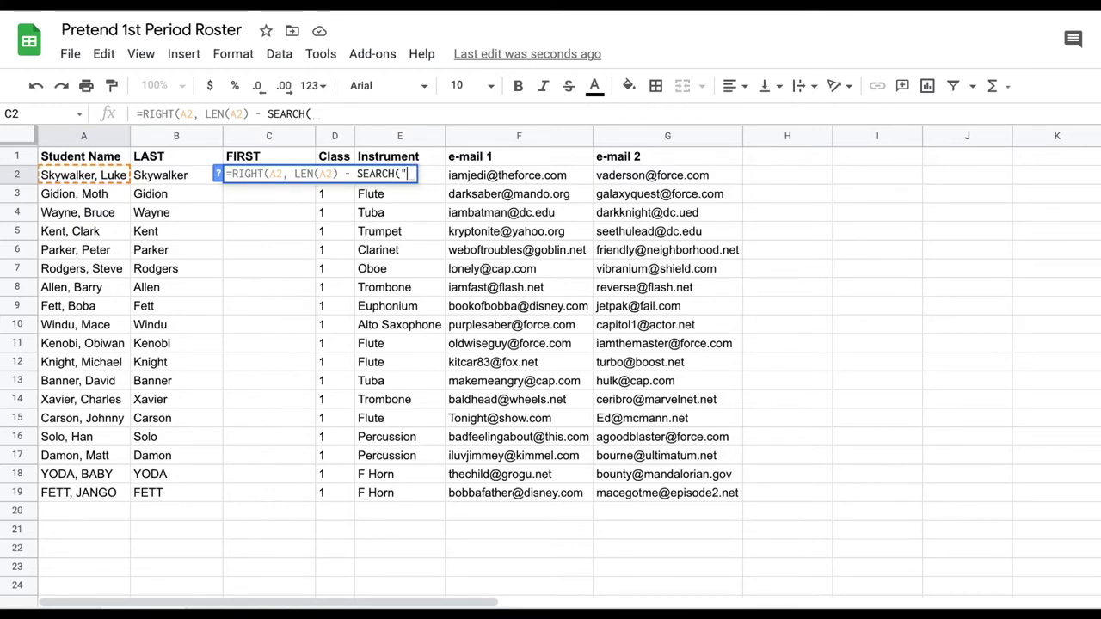
{"action": "type", "text": " \""}
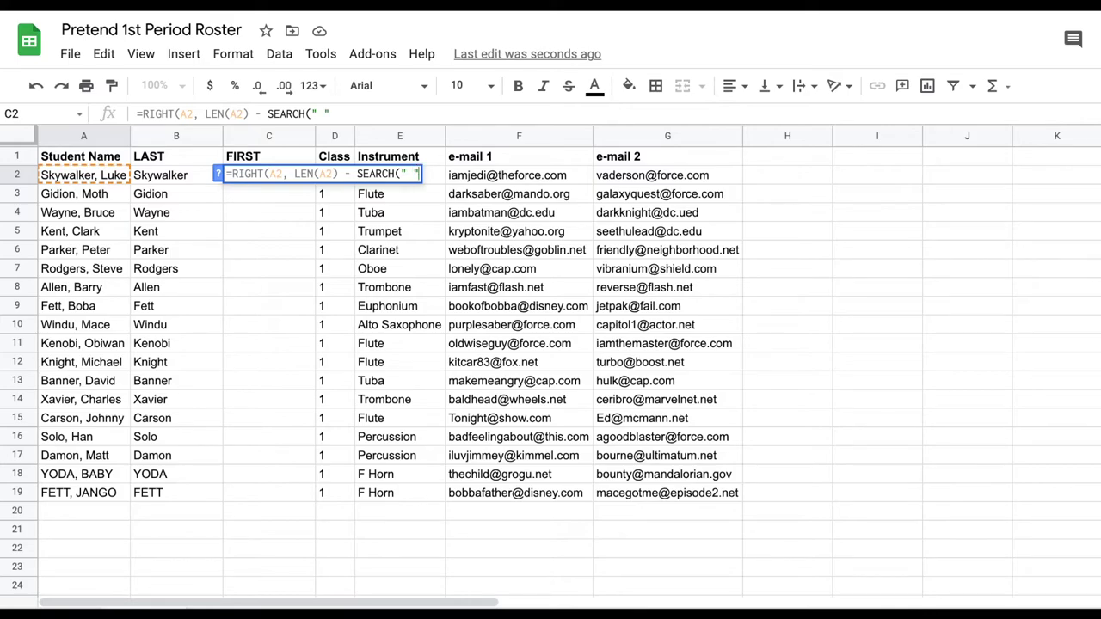
{"action": "type", "text": ","}
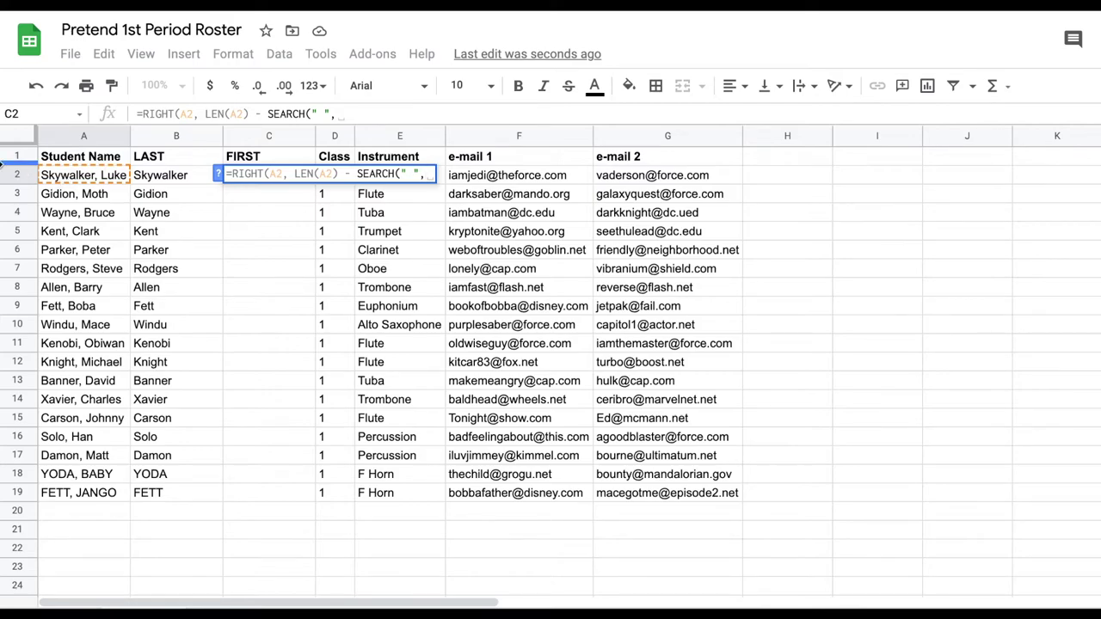
{"action": "left_click", "coordinate": [82, 178]}
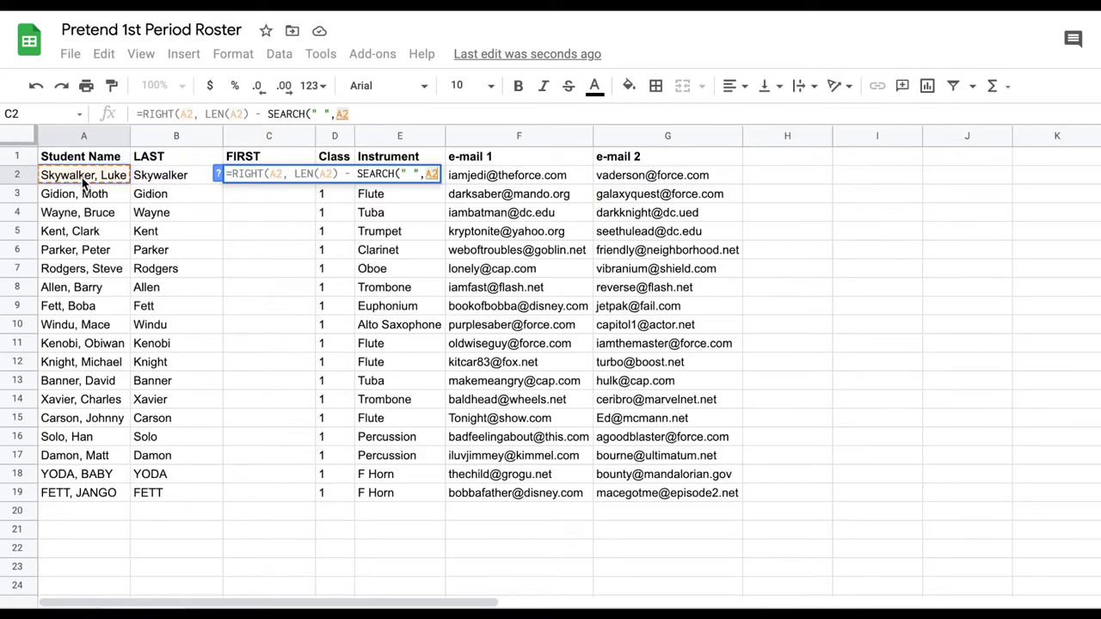
{"action": "type", "text": "))"}
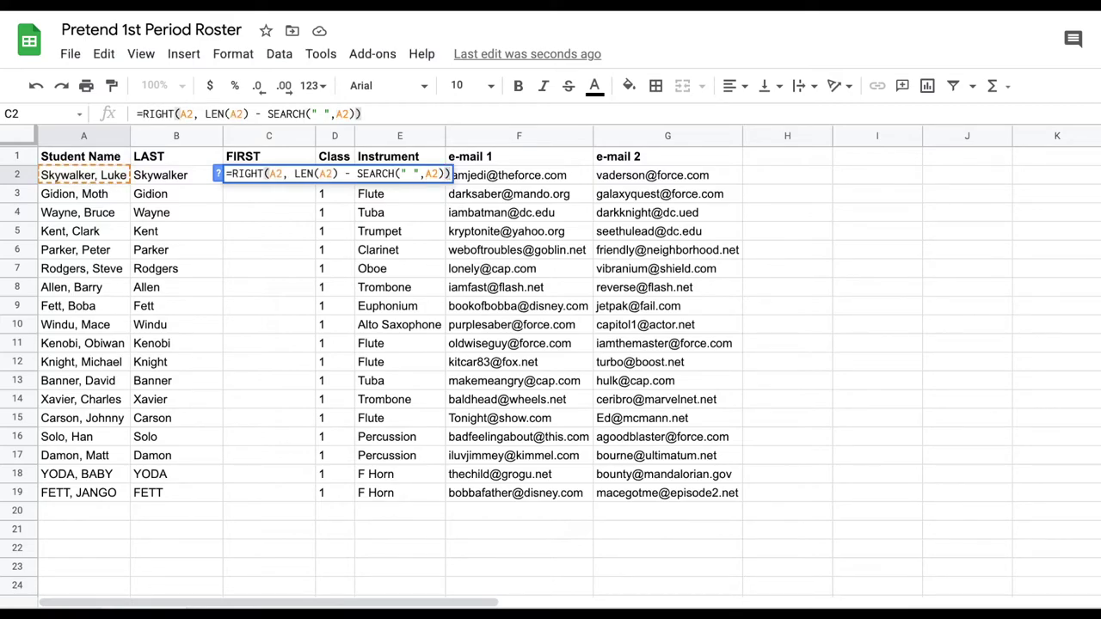
- Confirm the first-name formula in C2 and accept the suggested autofill for the rest of the FIRST column
{"action": "key", "text": "Return"}
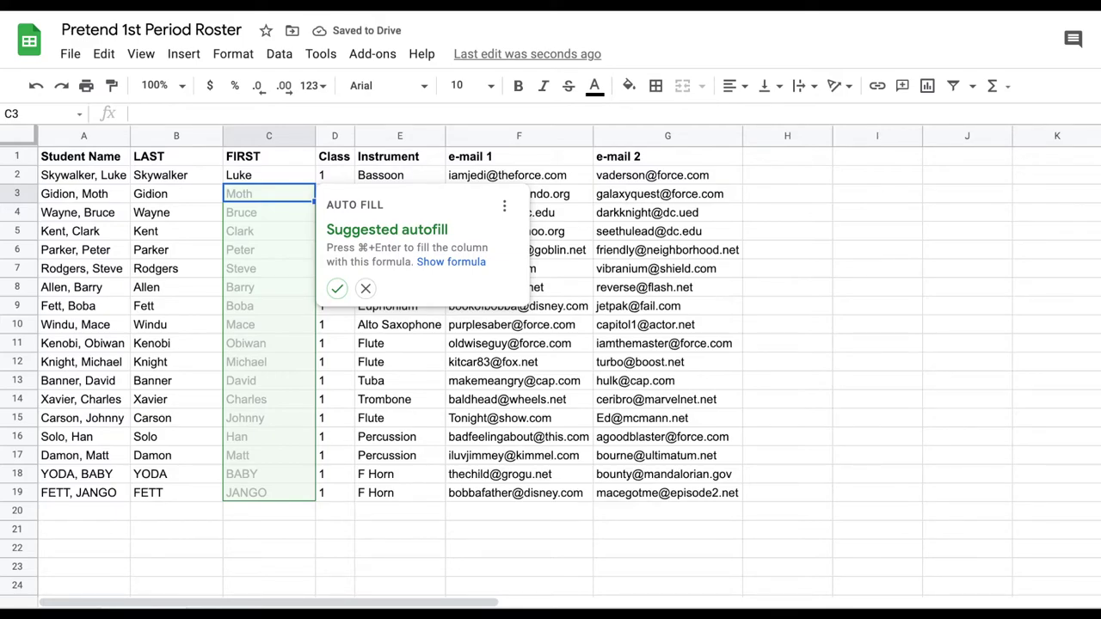
{"action": "left_click", "coordinate": [336, 291]}
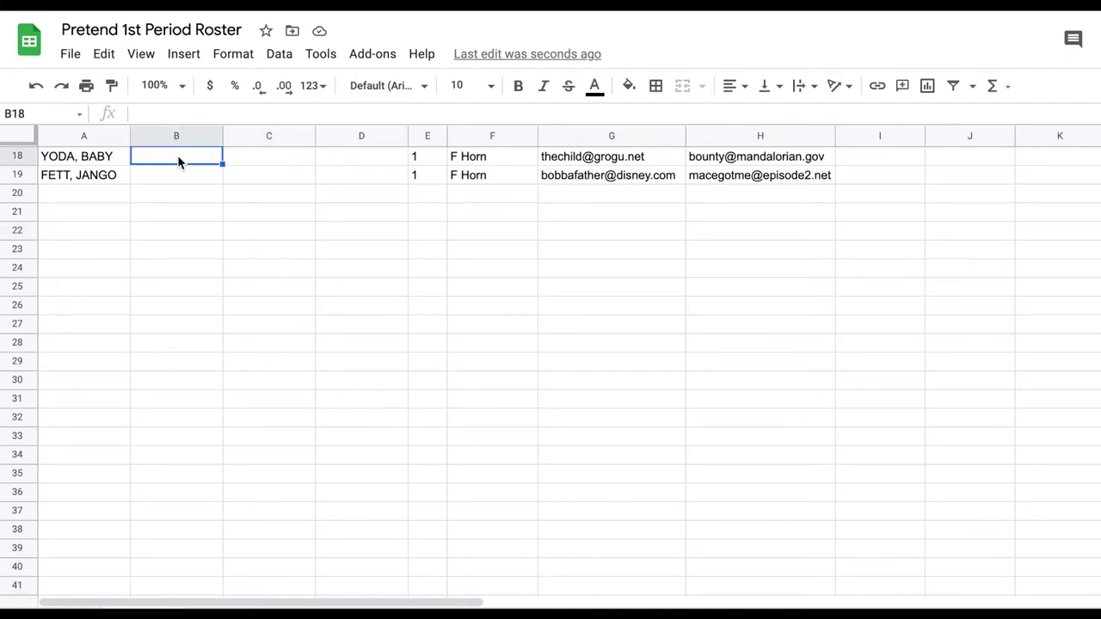
- Enter =proper(A18) in B18 to convert the all-caps student name in A18 to proper capitalization
{"action": "key", "text": "Down"}
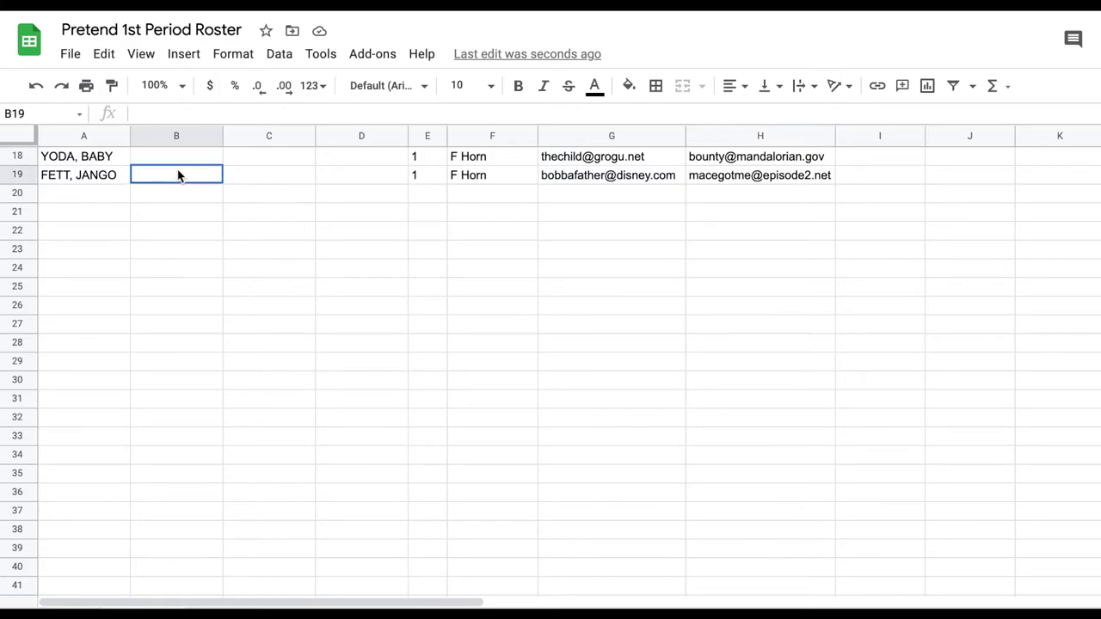
{"action": "left_click", "coordinate": [178, 159]}
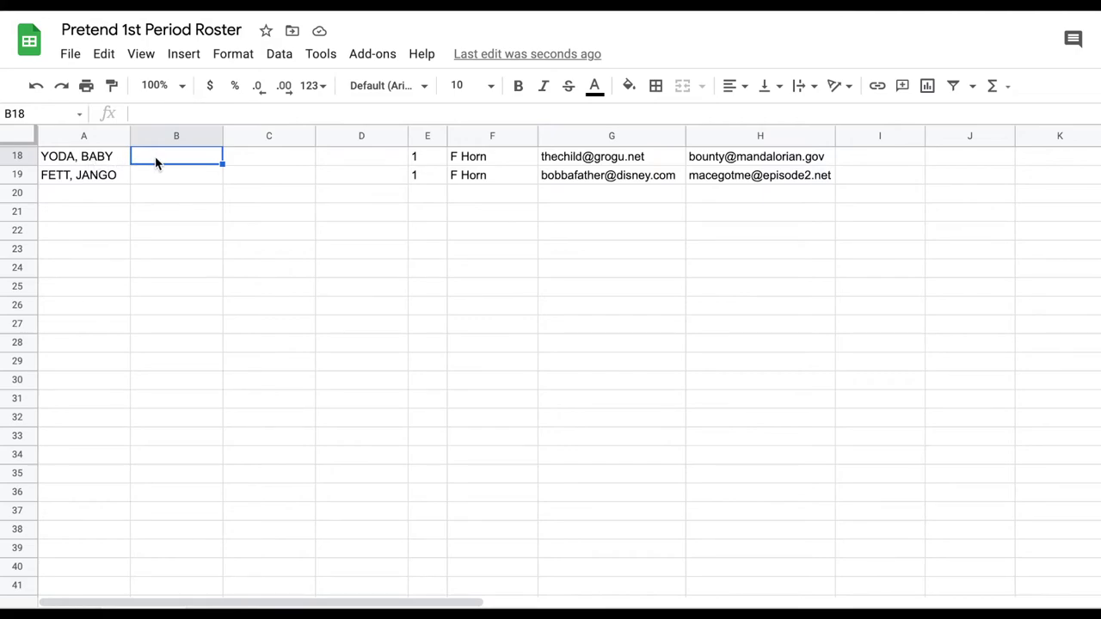
{"action": "type", "text": "="}
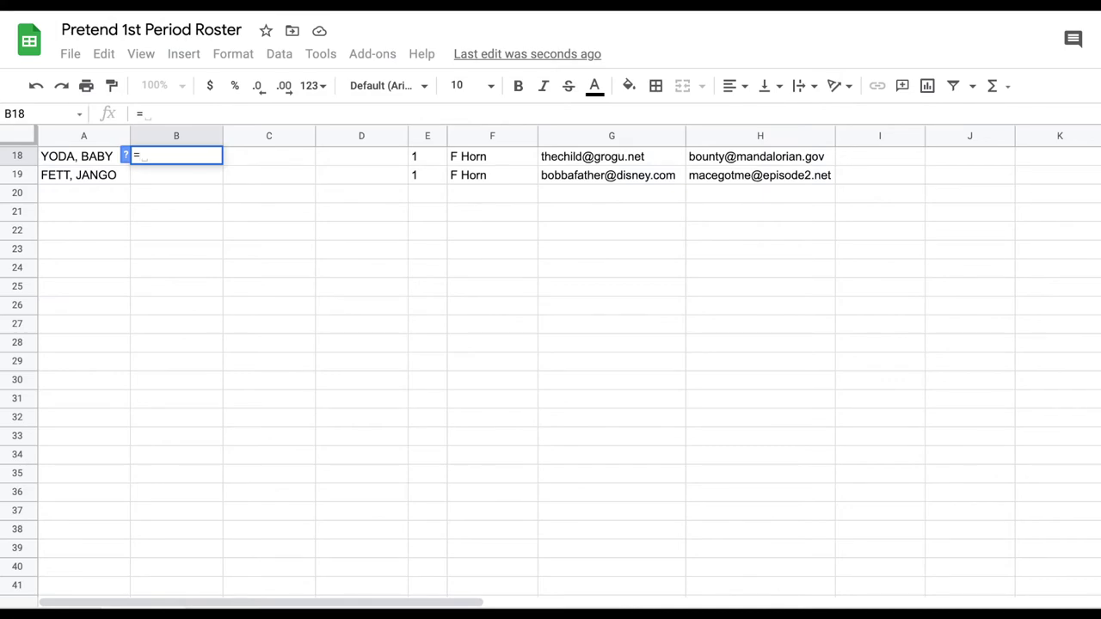
{"action": "type", "text": "proper"}
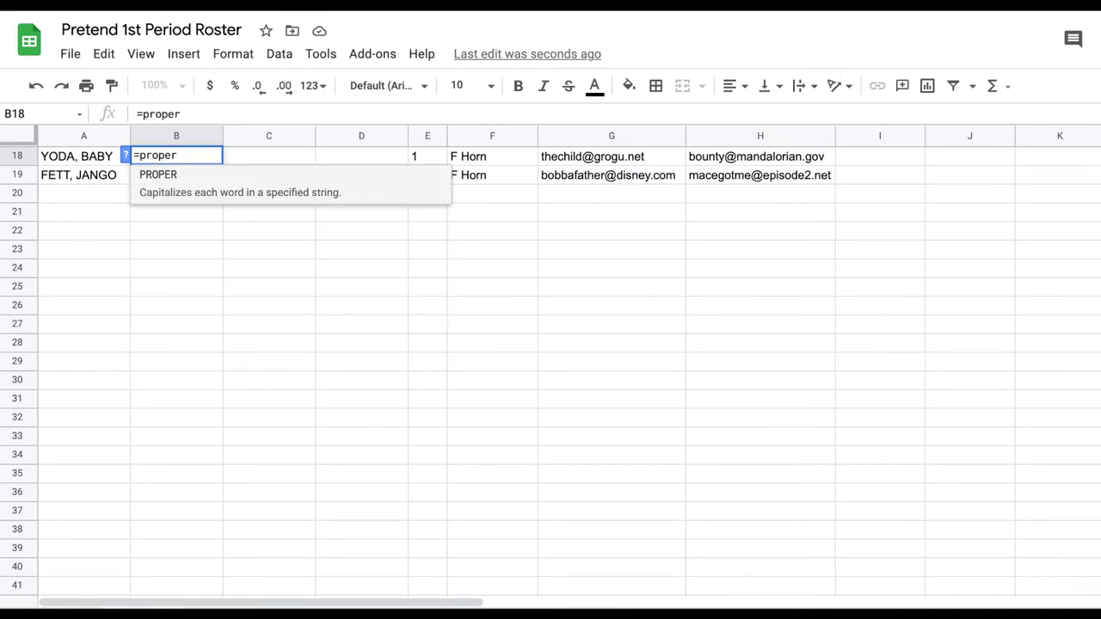
{"action": "type", "text": "("}
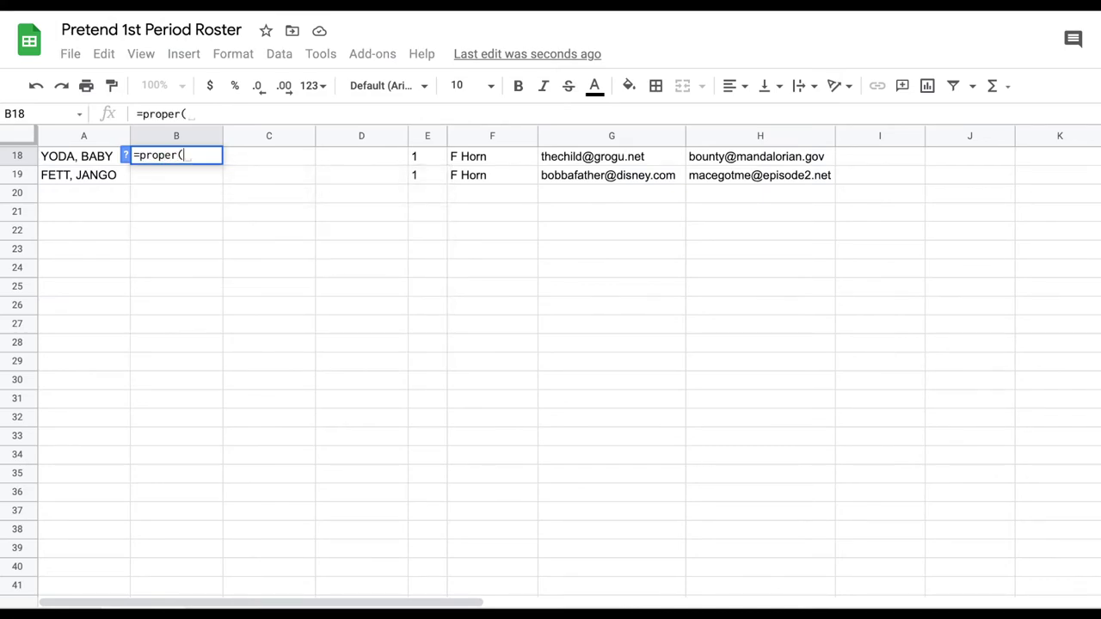
{"action": "left_click", "coordinate": [87, 161]}
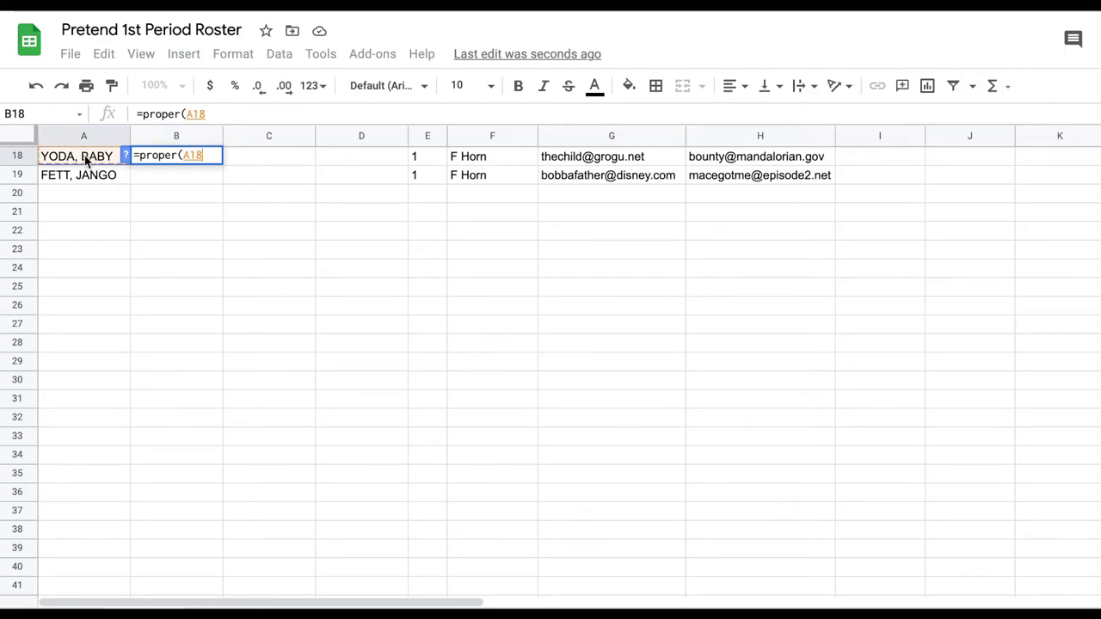
{"action": "type", "text": ")"}
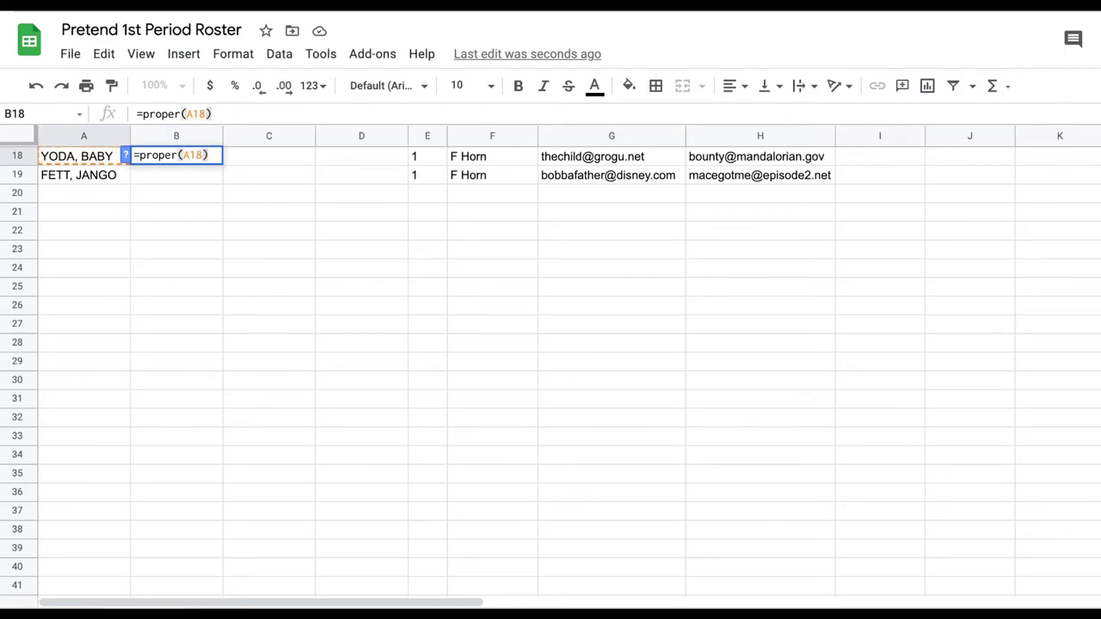
{"action": "key", "text": "Return"}
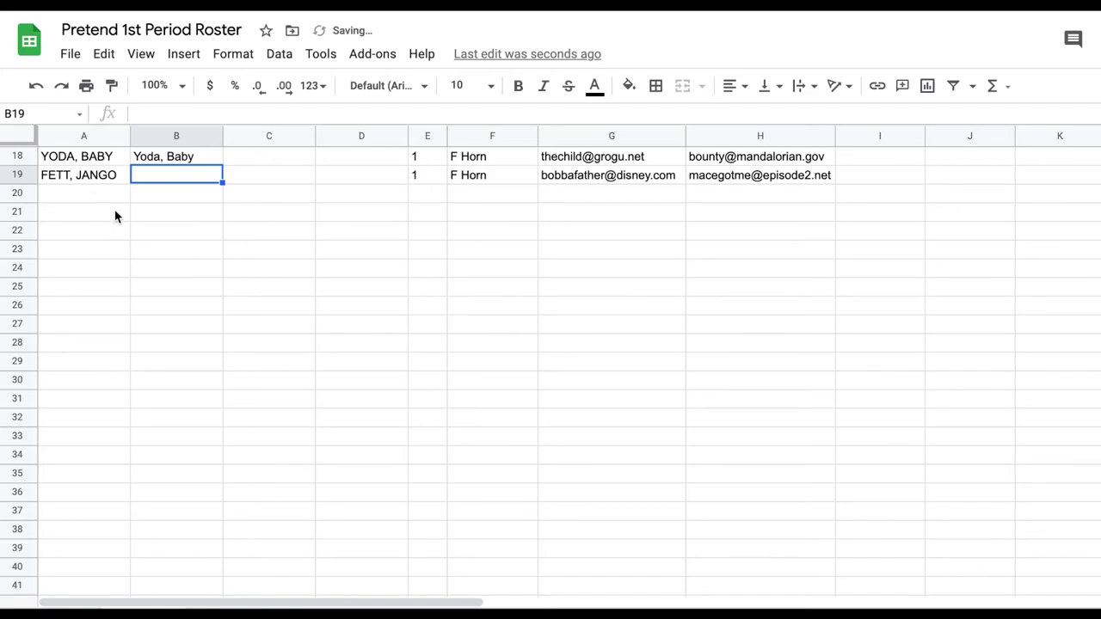
- Copy the PROPER formula from B18 into B19 to fix the capitalization of the name in A19
{"action": "key", "text": "Up"}
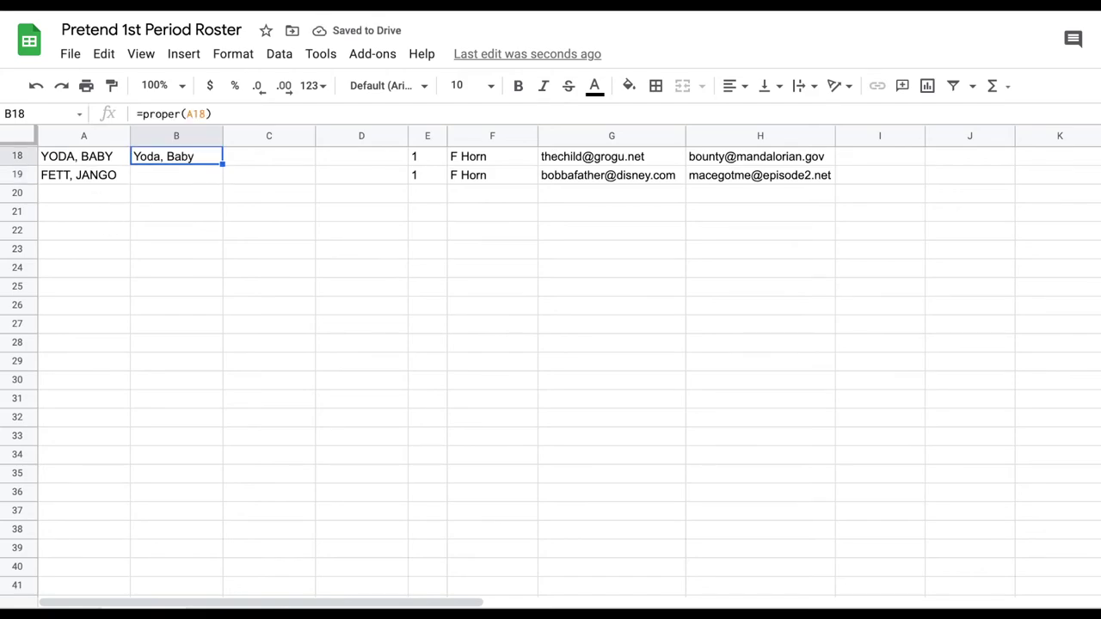
{"action": "key", "text": "ctrl+c"}
{"action": "key", "text": "Down"}
{"action": "key", "text": "ctrl+v"}
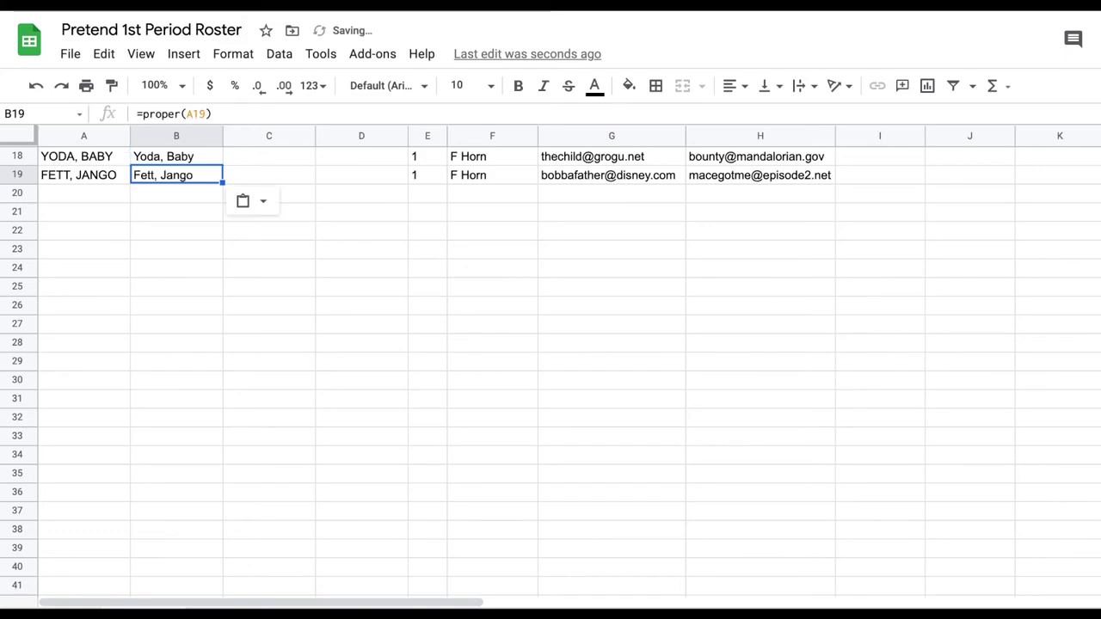
{"action": "left_click", "coordinate": [172, 248]}
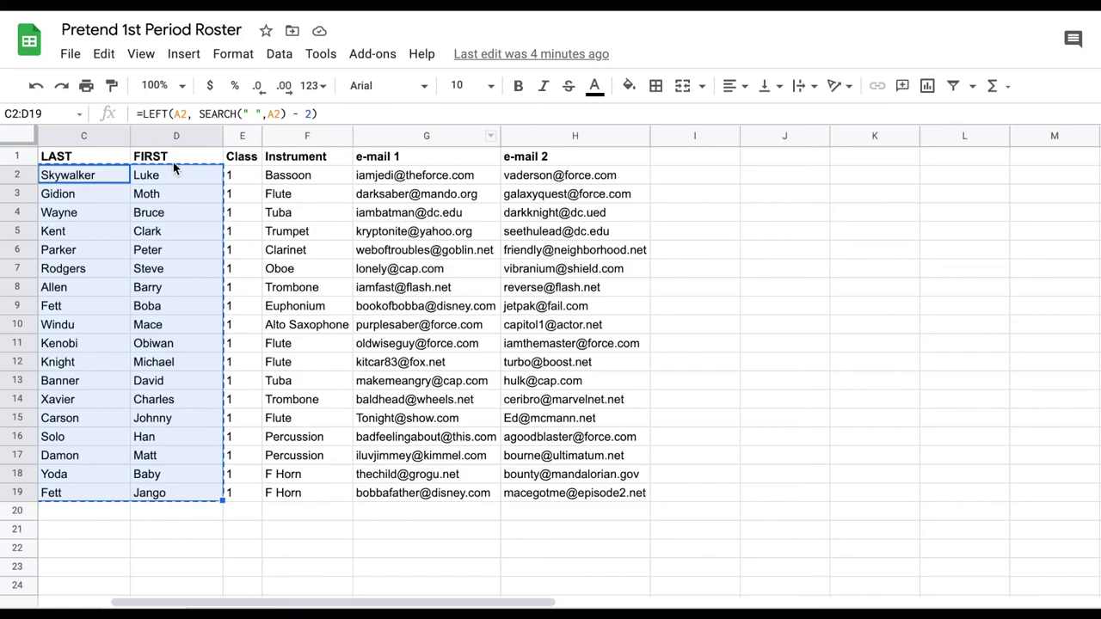
- With the roster's LAST and FIRST values in C2:D19 copied, switch to the Band E-Mail Genie spreadsheet
{"action": "scroll", "coordinate": [155, 242], "scroll_direction": "left", "scroll_amount": 3}
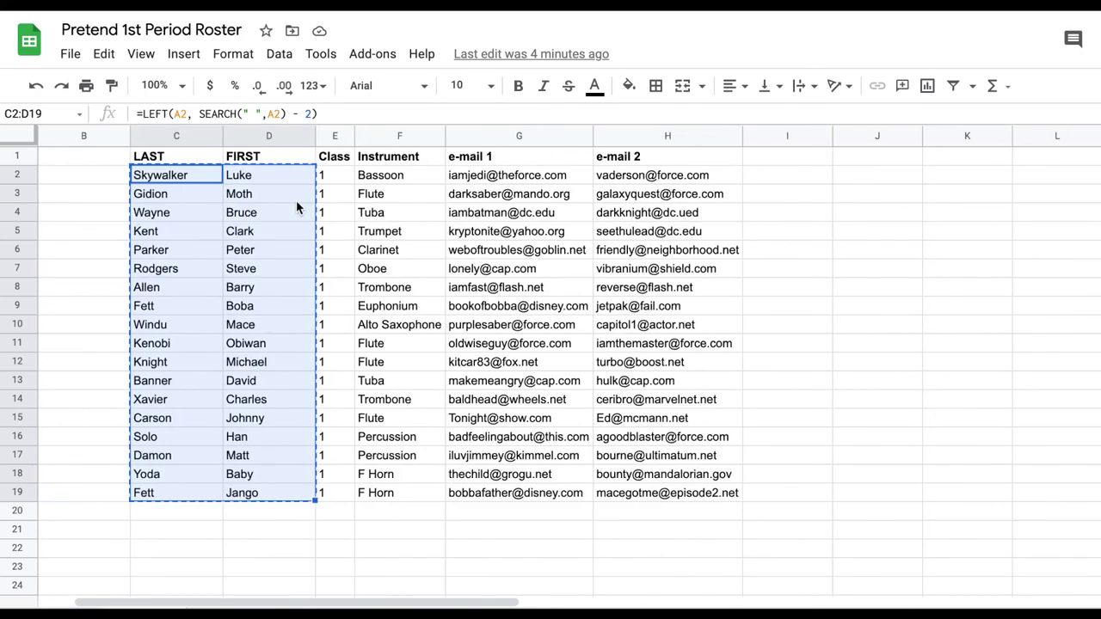
{"action": "scroll", "coordinate": [296, 204], "scroll_direction": "right", "scroll_amount": 3}
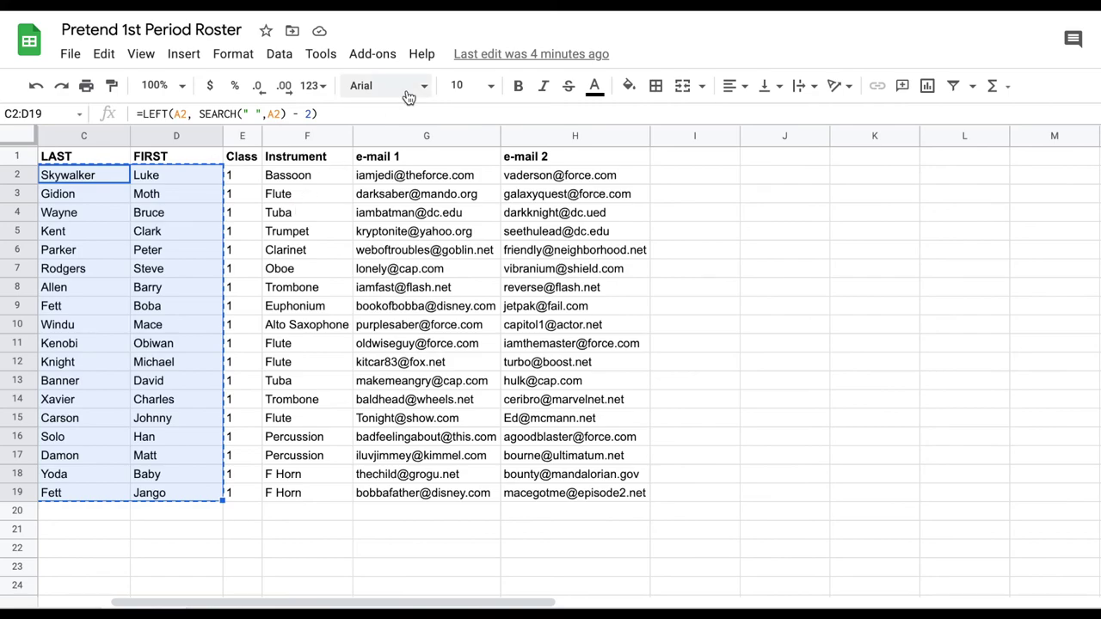
{"action": "key", "text": "ctrl+Tab"}
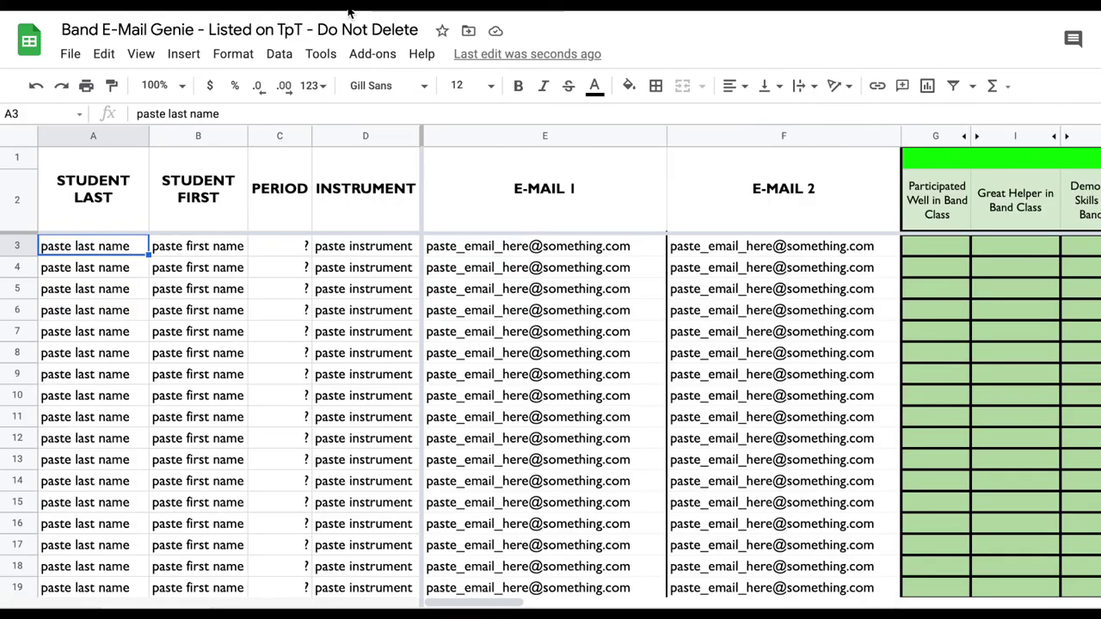
- Paste the copied names as values only starting at A3 under STUDENT LAST, and undo that paste
{"action": "left_click", "coordinate": [226, 315]}
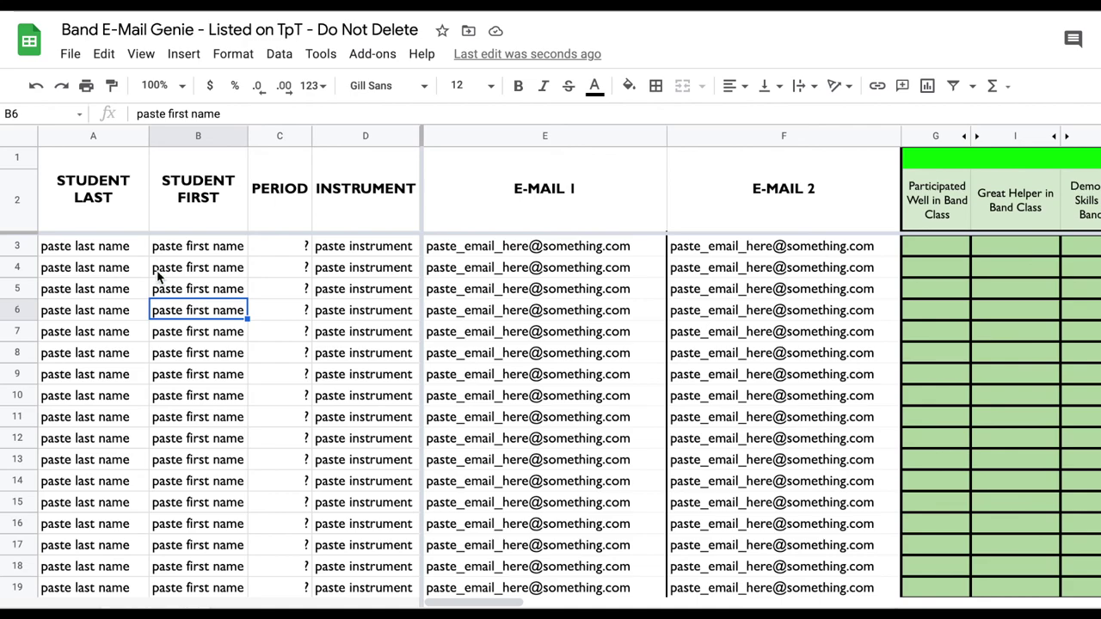
{"action": "left_click", "coordinate": [109, 247]}
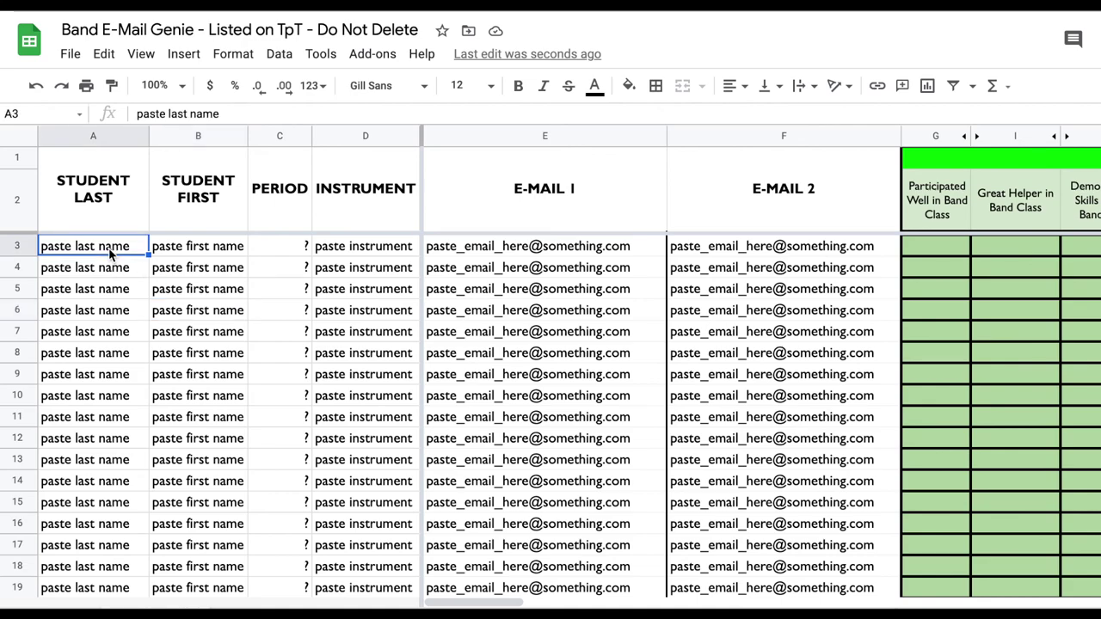
{"action": "right_click", "coordinate": [109, 248]}
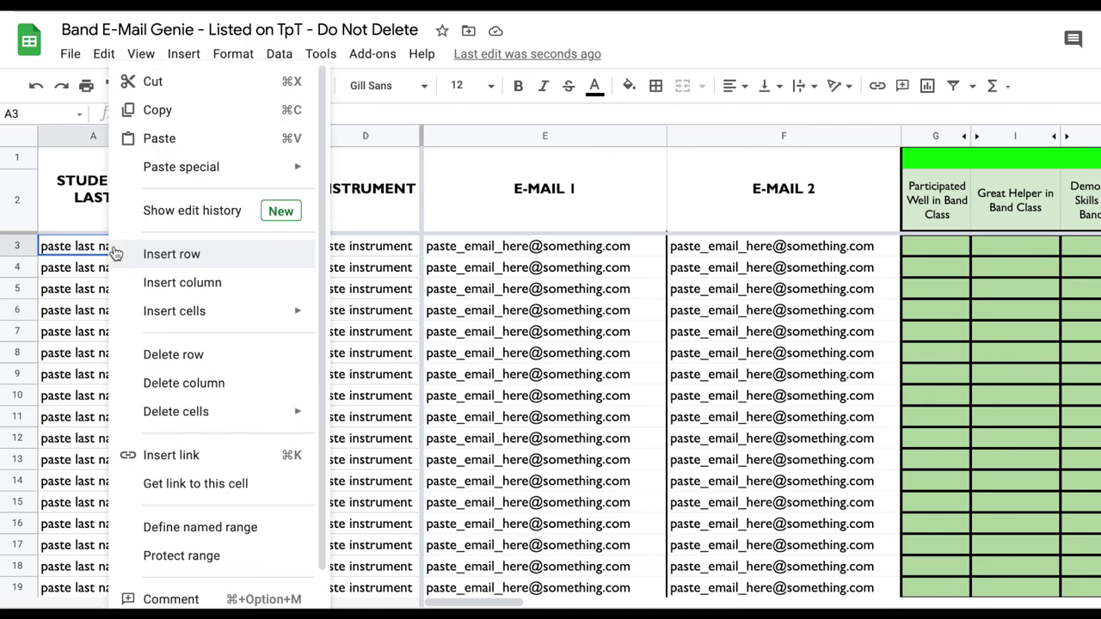
{"action": "mouse_move", "coordinate": [212, 167]}
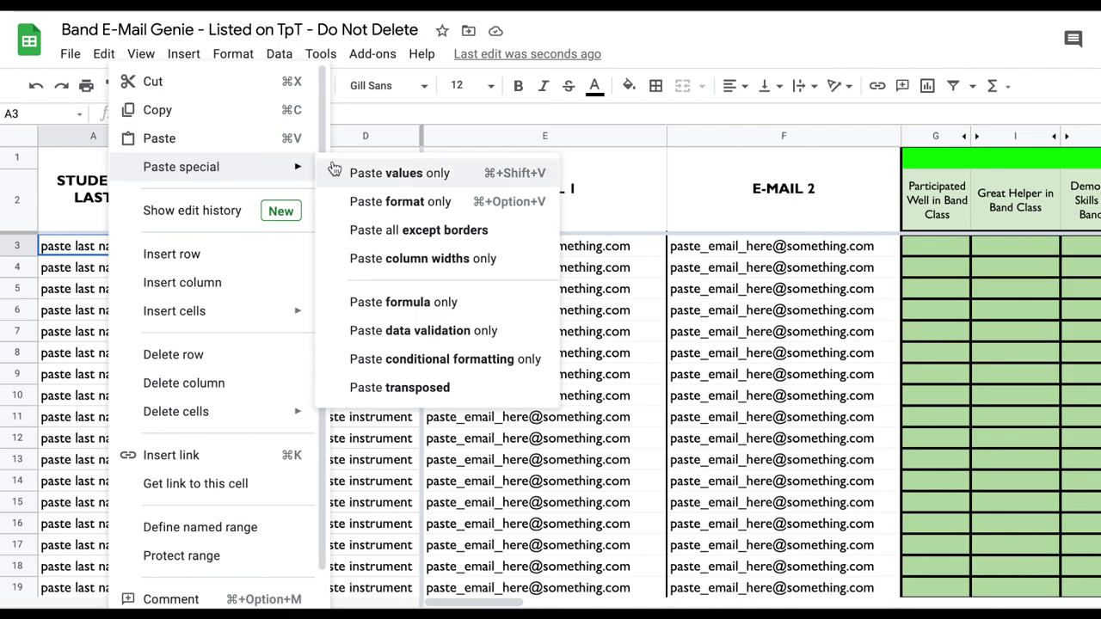
{"action": "left_click", "coordinate": [393, 177]}
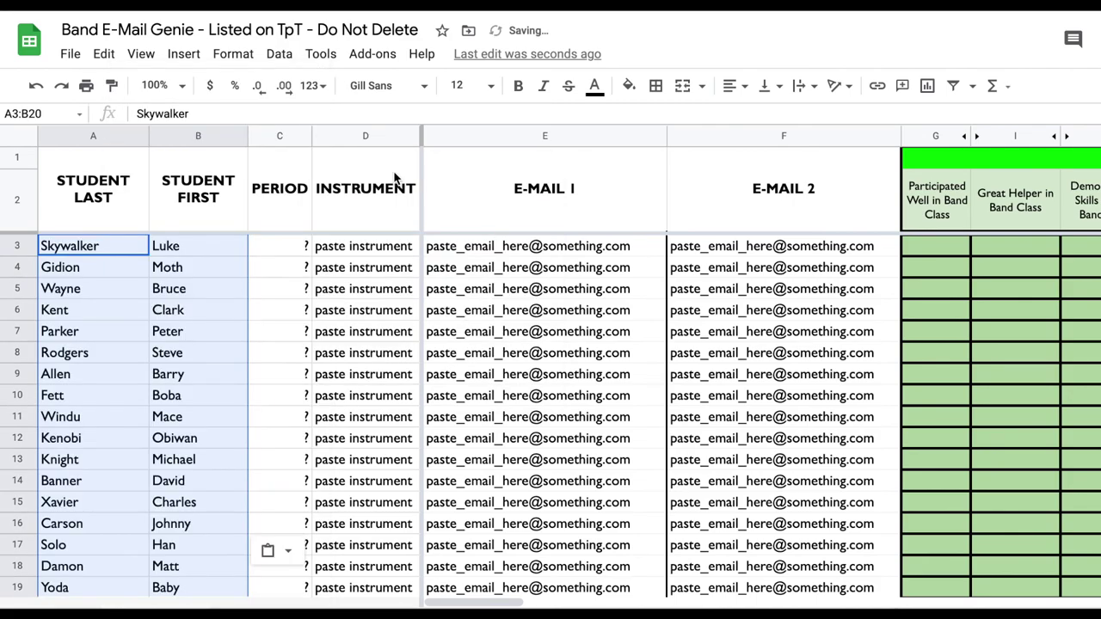
{"action": "key", "text": "ctrl+z"}
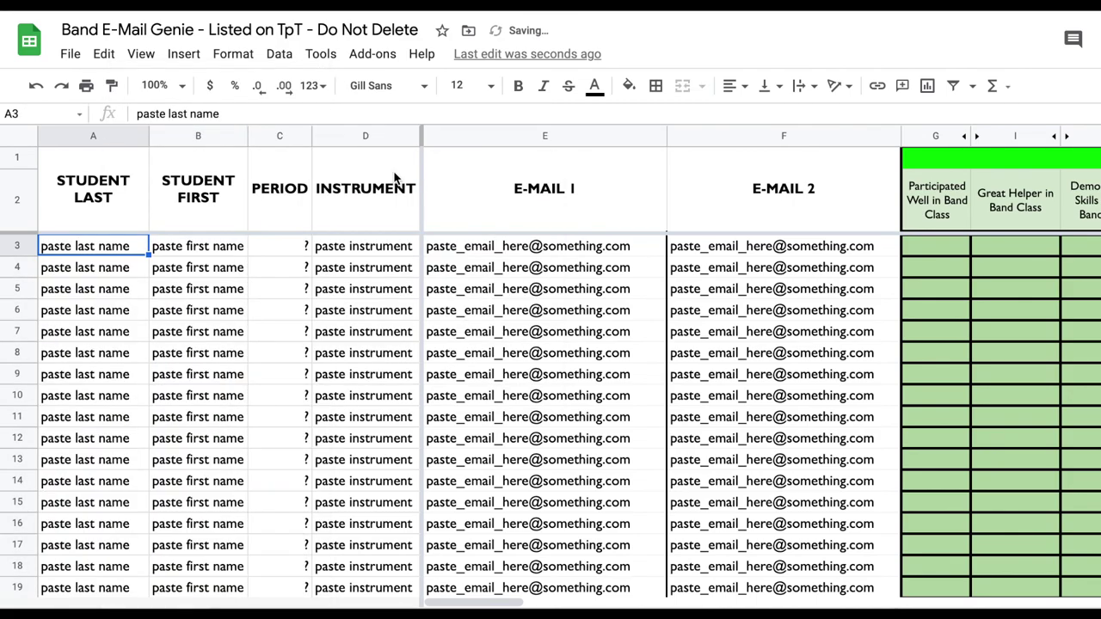
- Paste the copied name columns normally starting at A3, and replace the pasted formulas by pasting values only over A3:B20
{"action": "left_click", "coordinate": [96, 327]}
{"action": "left_click", "coordinate": [101, 249]}
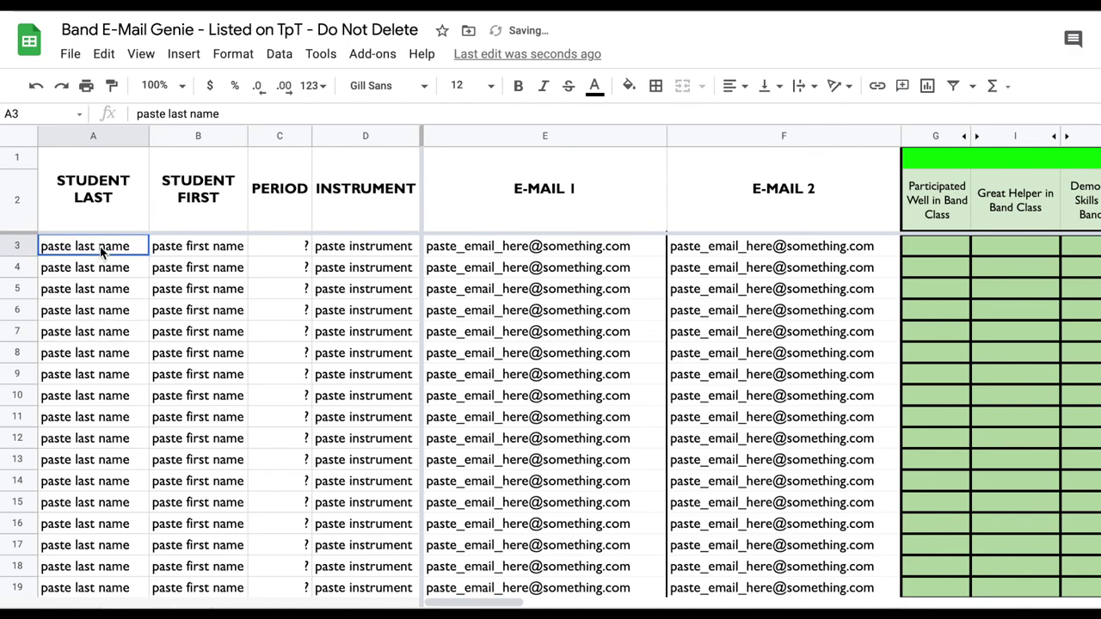
{"action": "key", "text": "ctrl+v"}
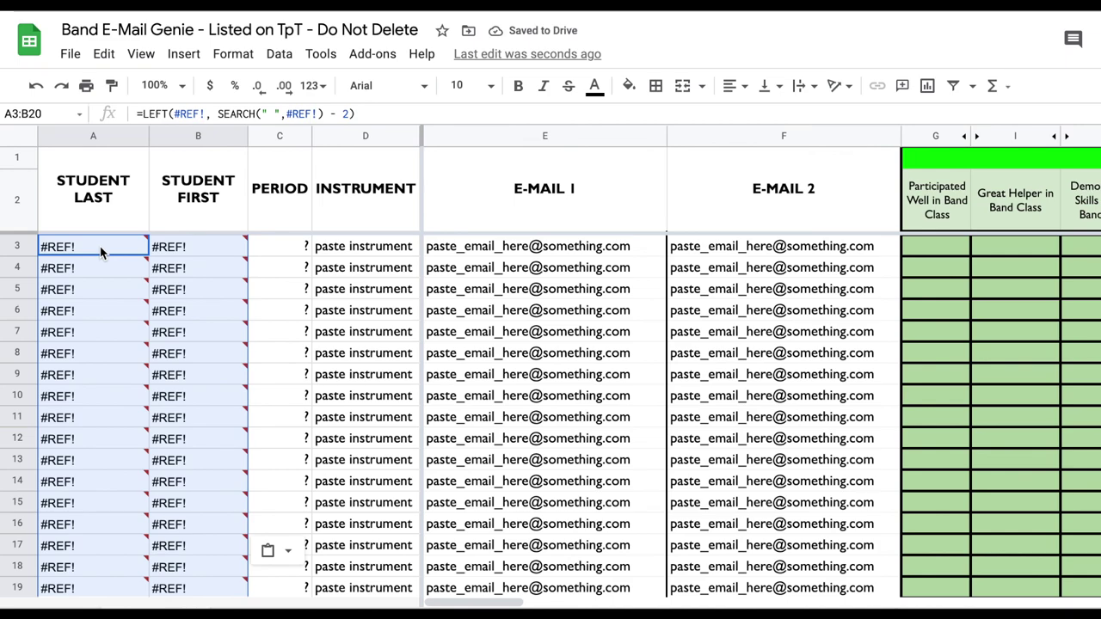
{"action": "right_click", "coordinate": [101, 251]}
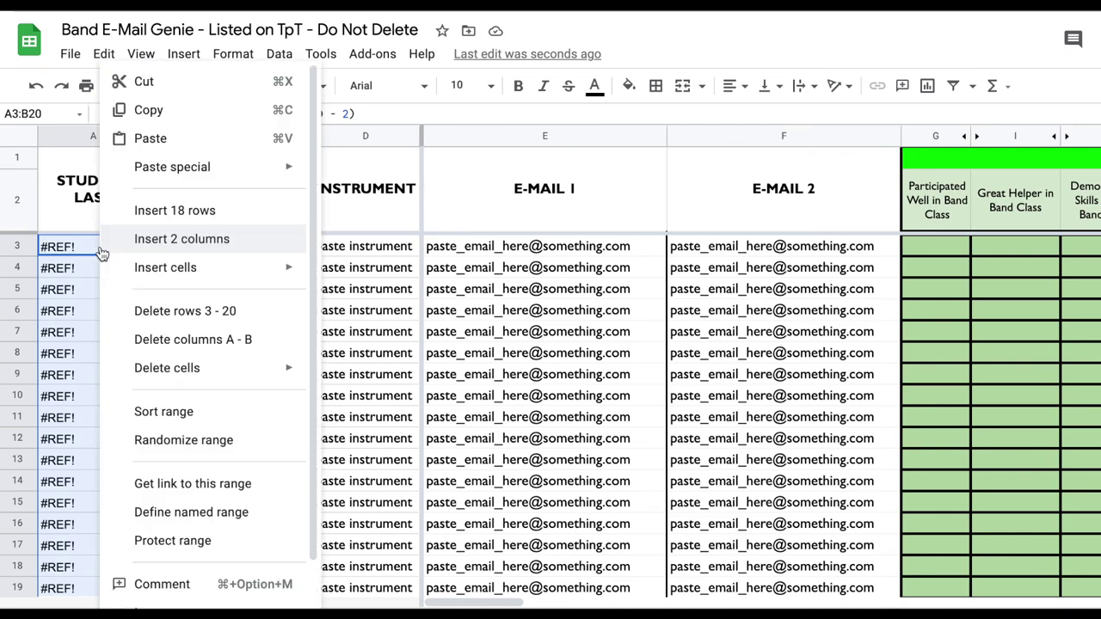
{"action": "mouse_move", "coordinate": [221, 170]}
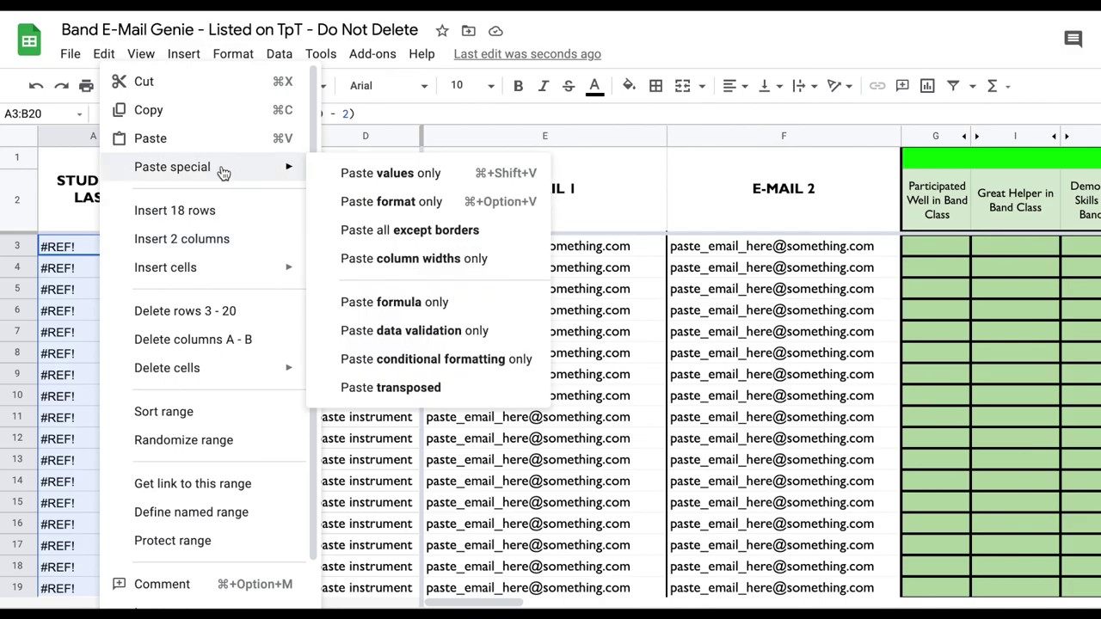
{"action": "left_click", "coordinate": [382, 177]}
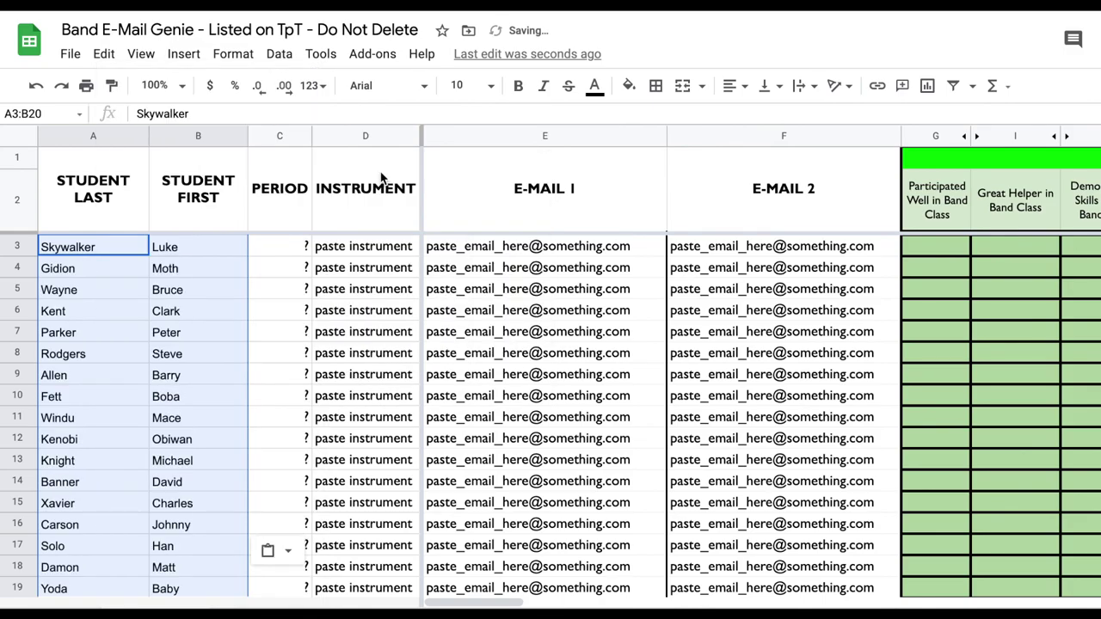